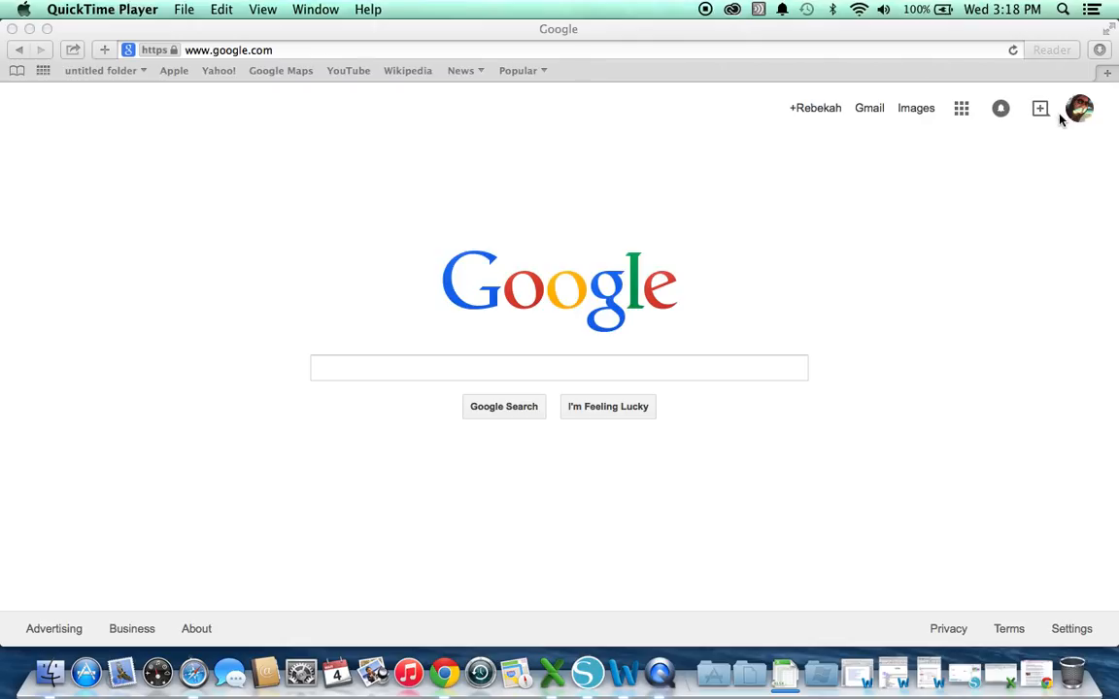
Open Google Drive from the Google apps grid on google.com in Safari
{"action": "left_click", "coordinate": [959, 110]}
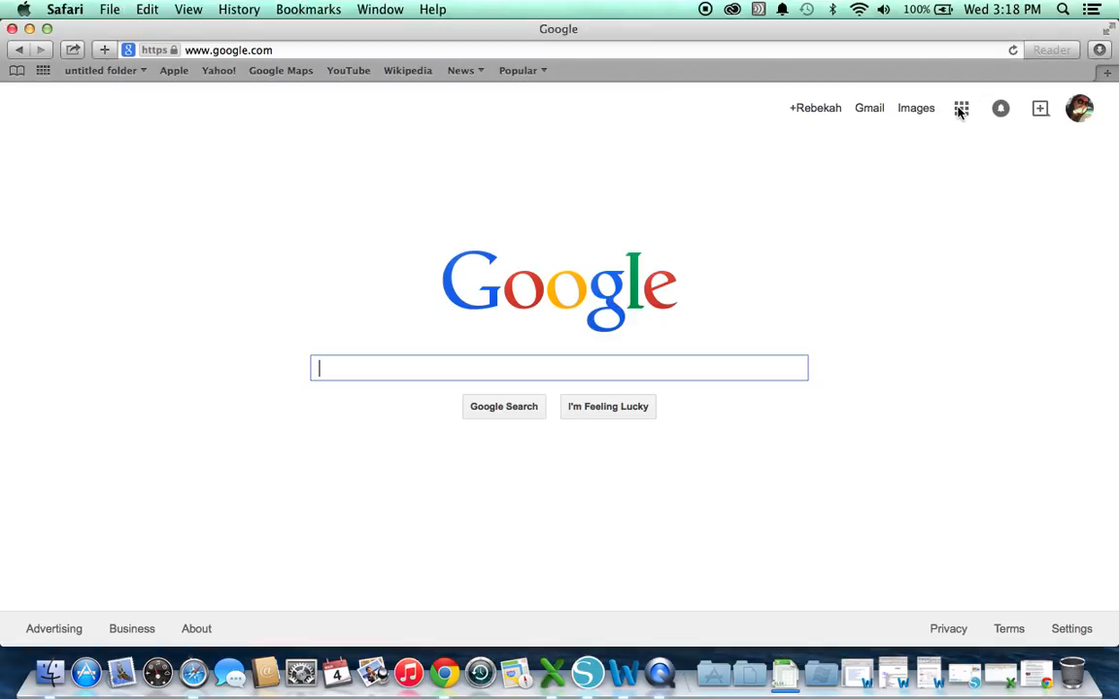
{"action": "left_click", "coordinate": [959, 110]}
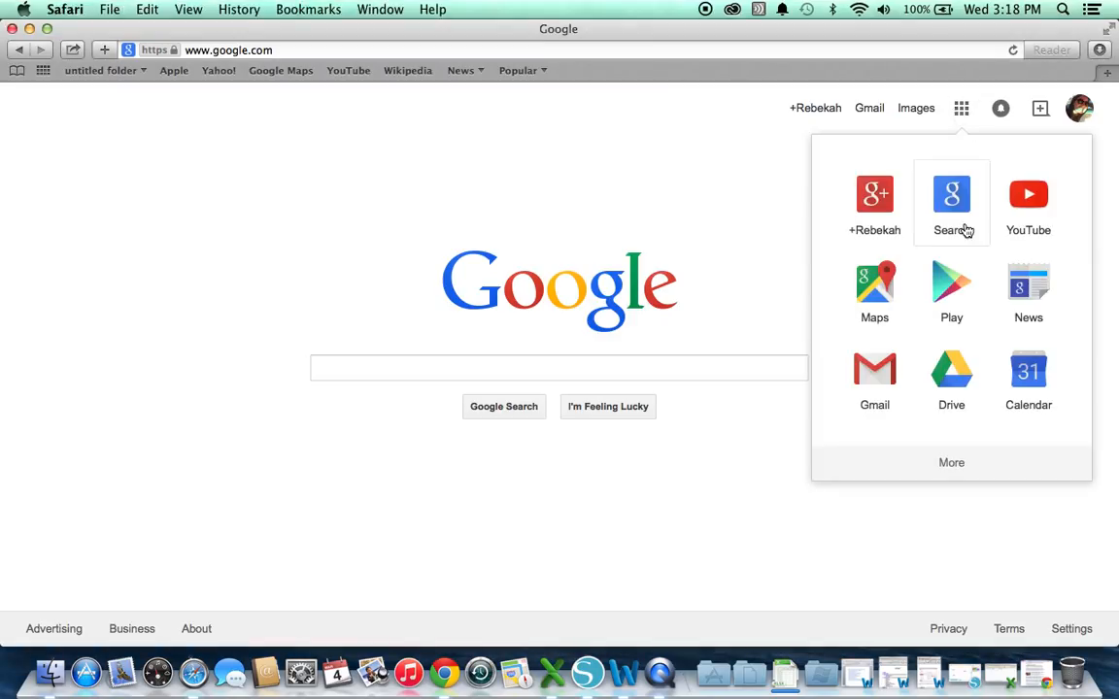
{"action": "left_click", "coordinate": [974, 372]}
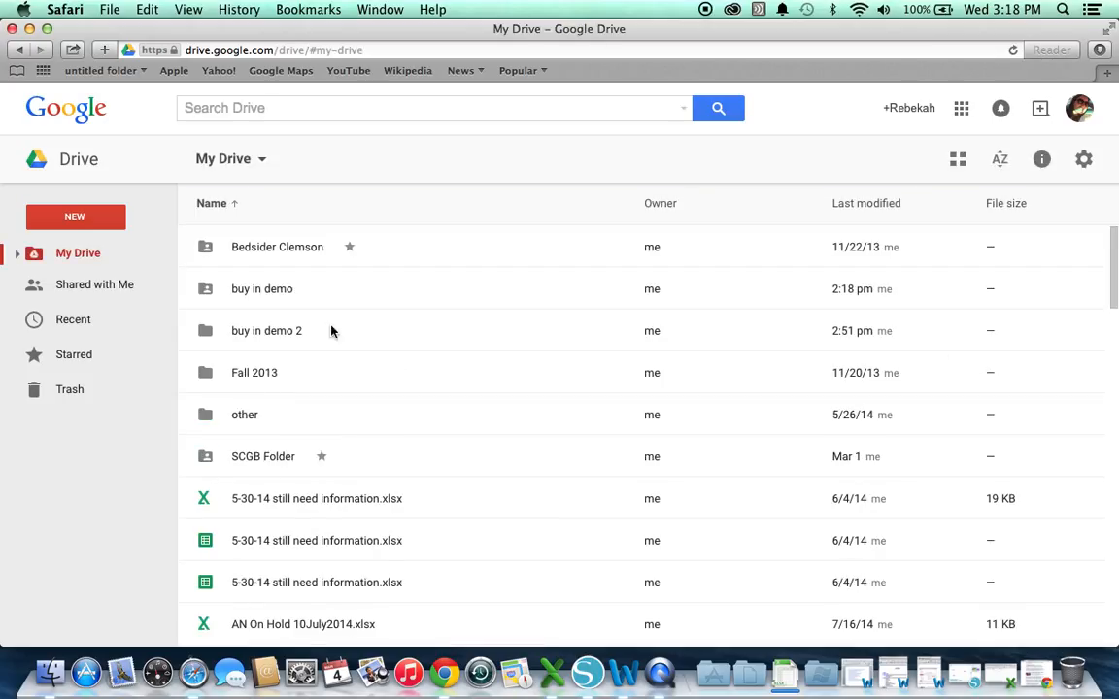
Create a new Drive folder named 'group buy demo'
{"action": "left_click", "coordinate": [84, 219]}
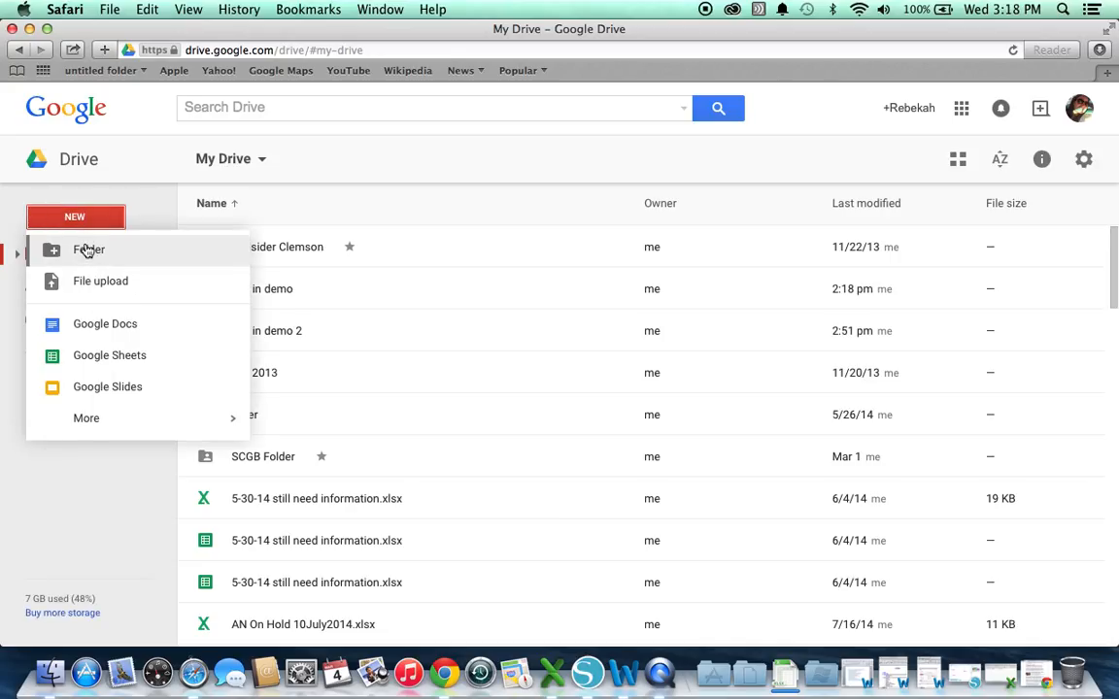
{"action": "left_click", "coordinate": [87, 250]}
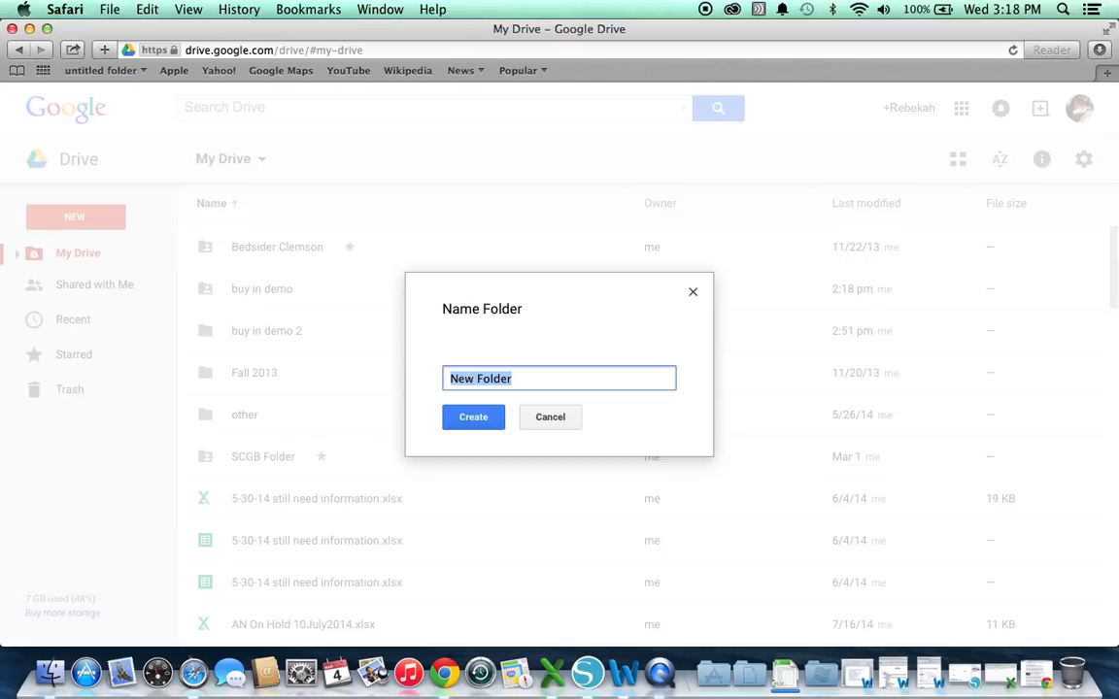
{"action": "key", "text": "BackSpace"}
{"action": "type", "text": "group g"}
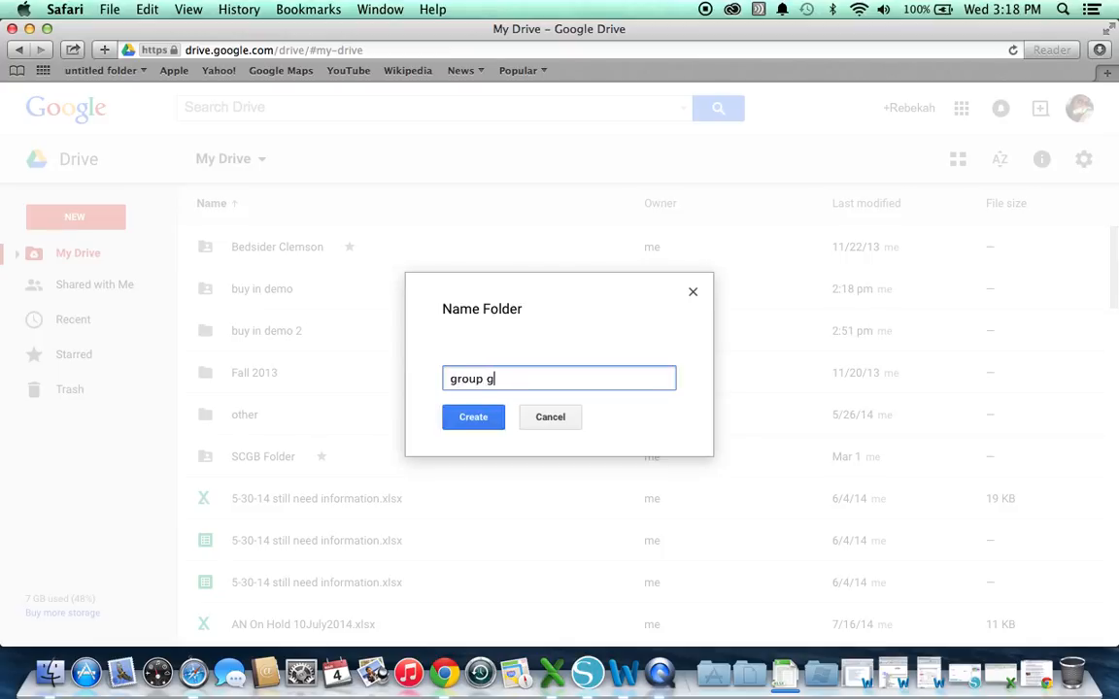
{"action": "key", "text": "BackSpace"}
{"action": "type", "text": "buy demo"}
{"action": "left_click", "coordinate": [480, 418]}
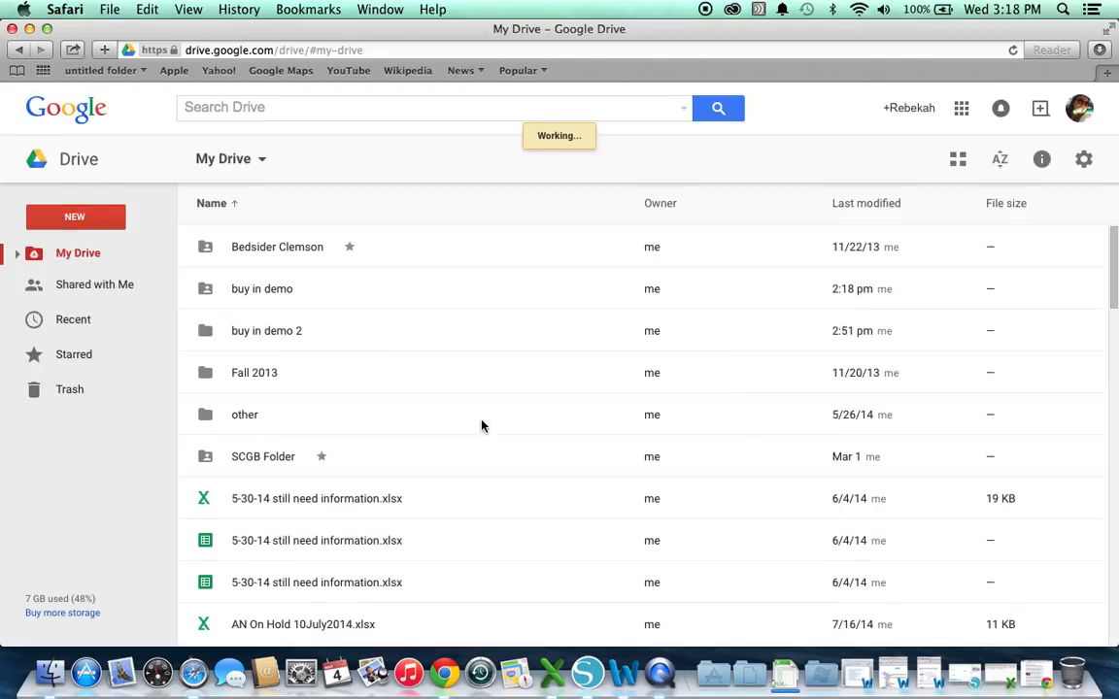
Open the group buy demo folder and create a new Google Form inside it
{"action": "double_click", "coordinate": [400, 432]}
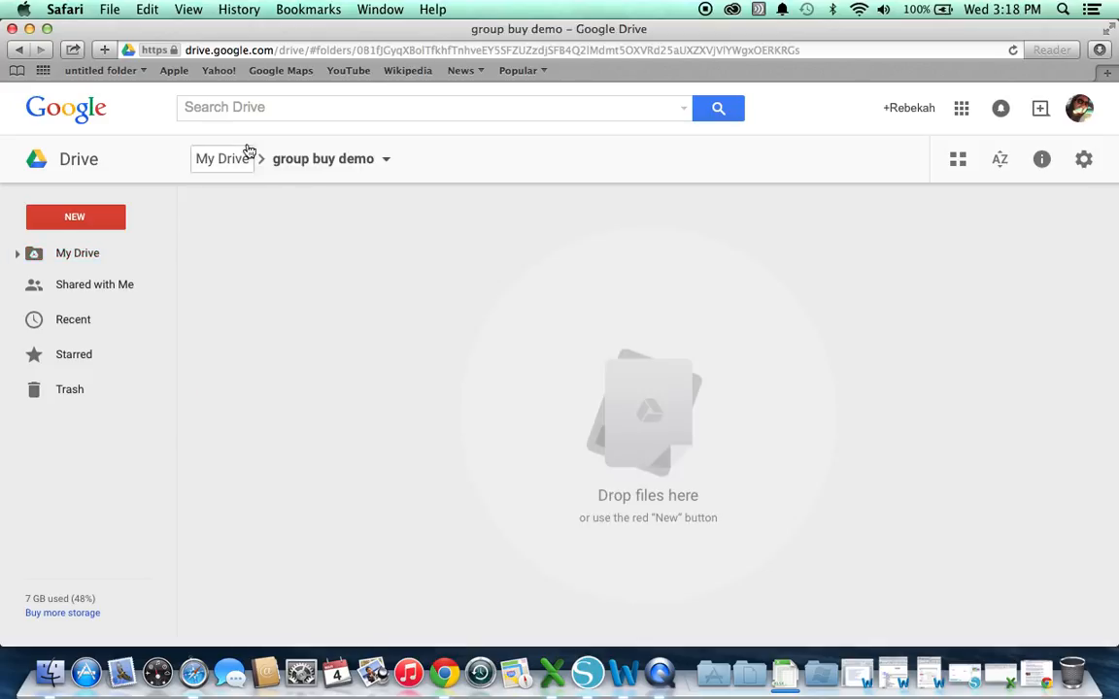
{"action": "left_click", "coordinate": [344, 161]}
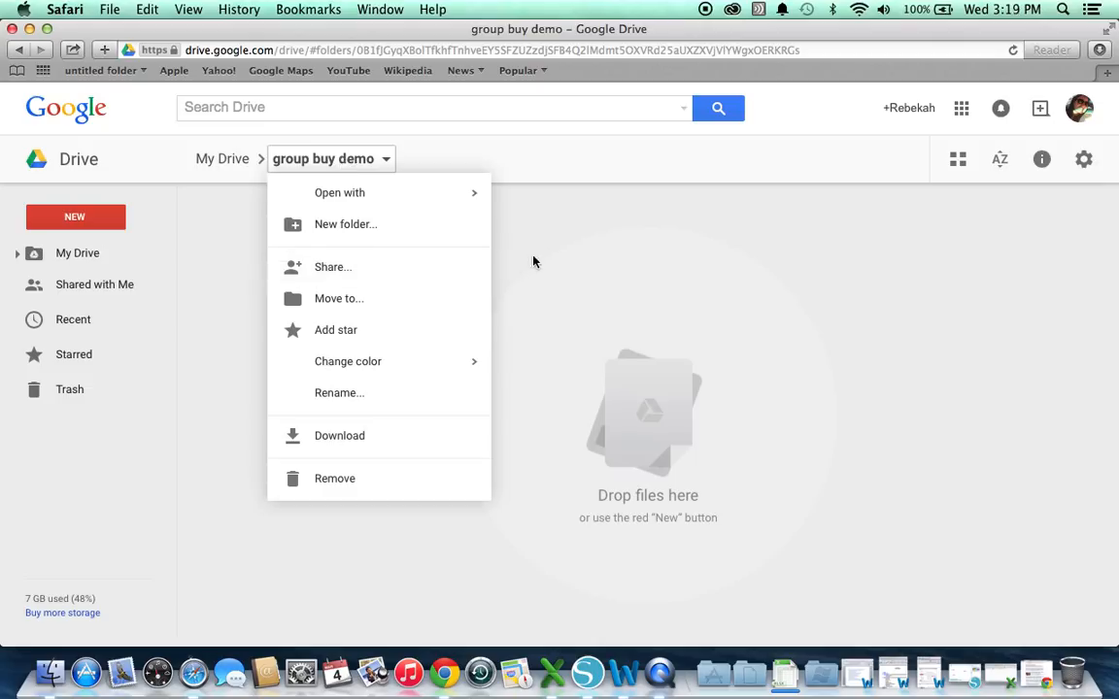
{"action": "left_click", "coordinate": [503, 244]}
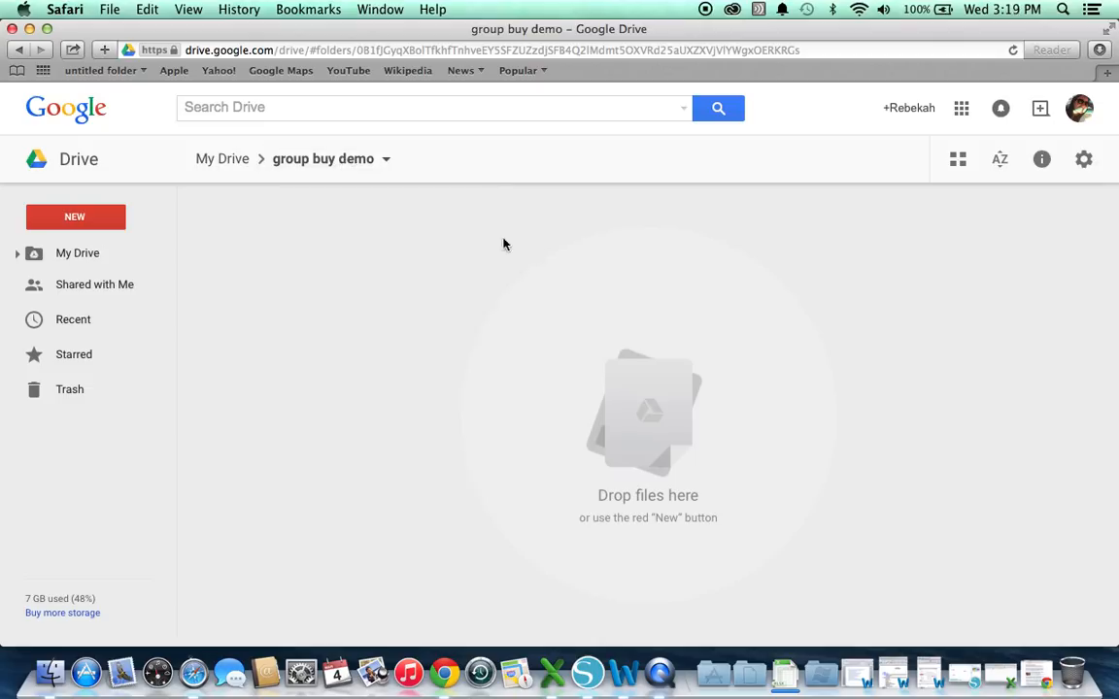
{"action": "left_click", "coordinate": [105, 223]}
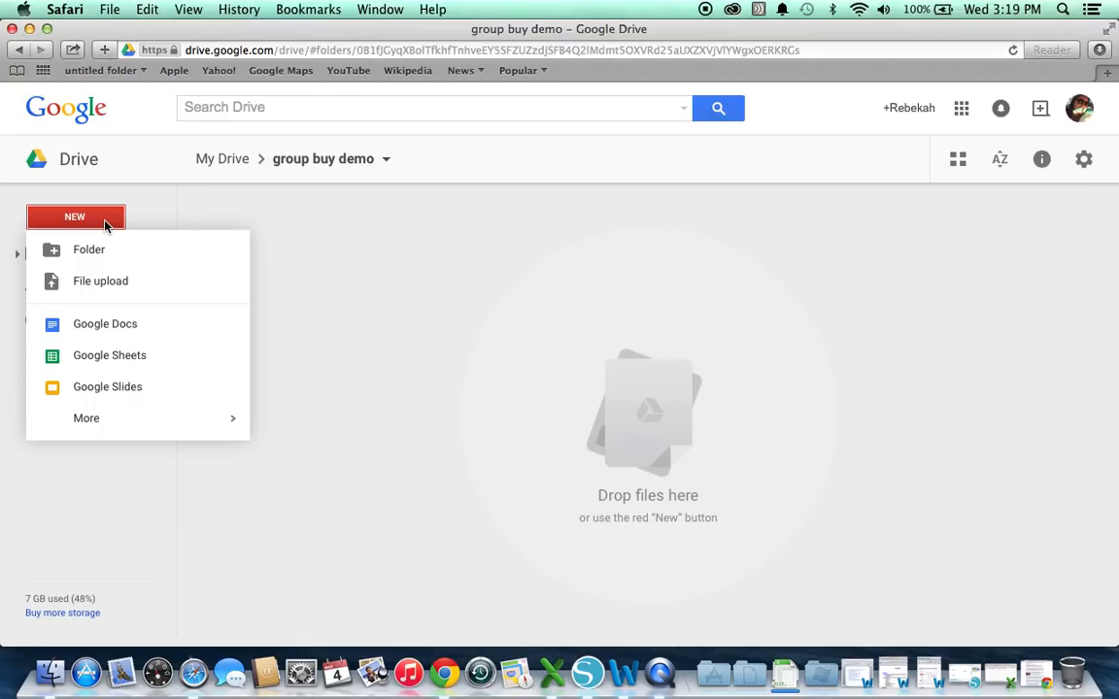
{"action": "mouse_move", "coordinate": [182, 427]}
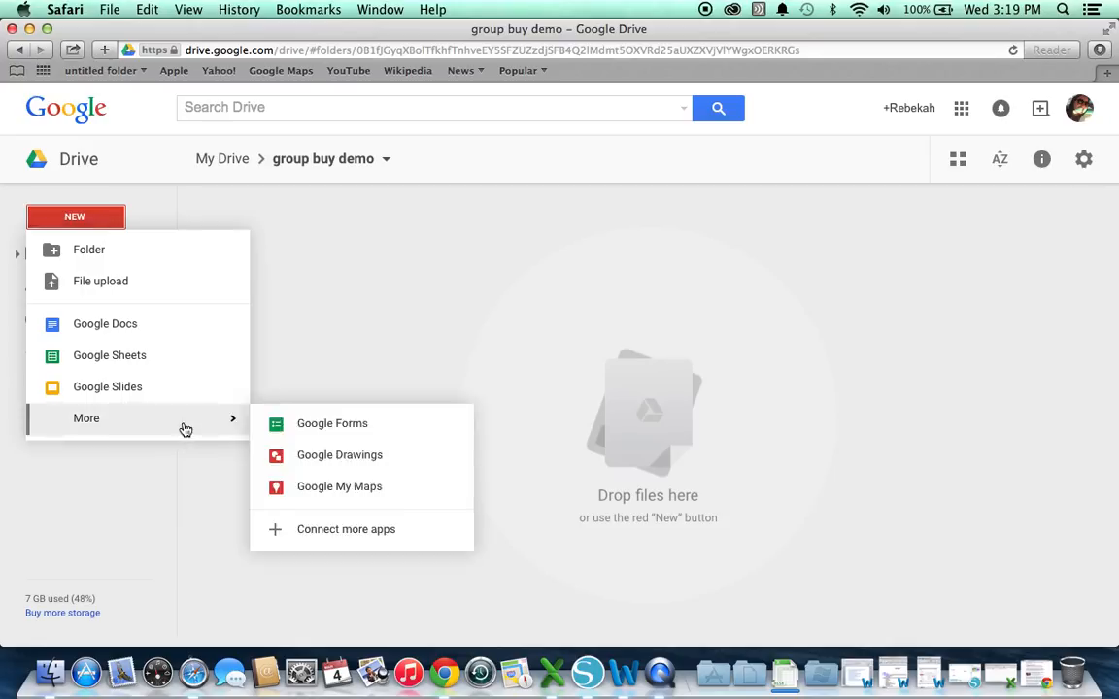
{"action": "left_click", "coordinate": [392, 438]}
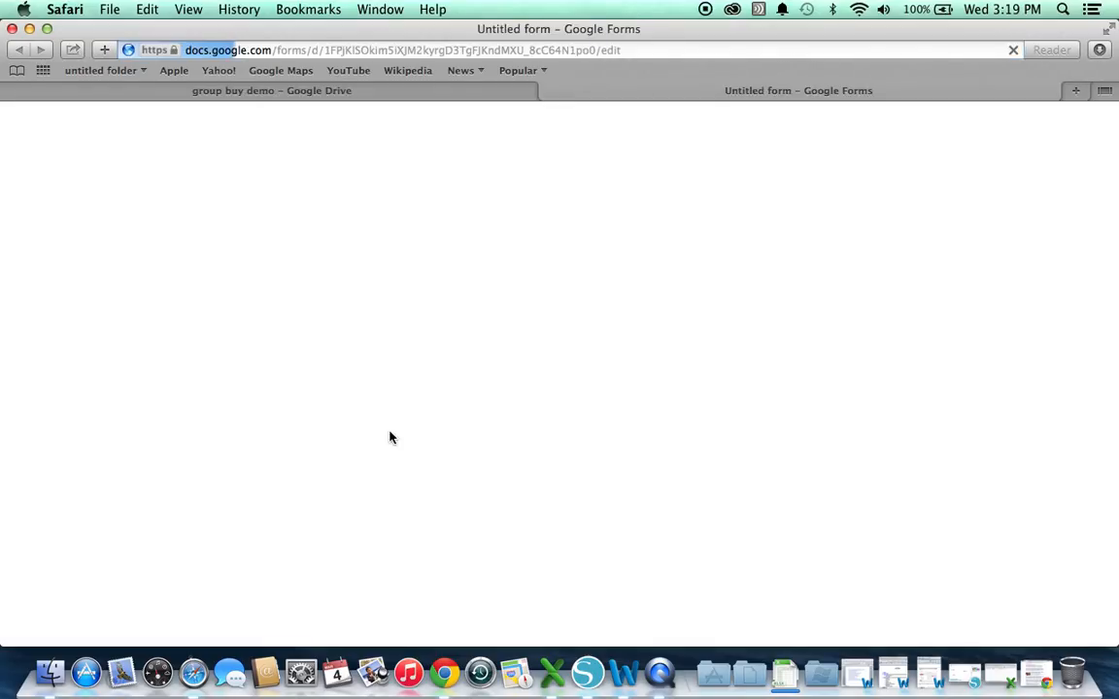
Lower the computer's volume, then mute and unmute the sound
{"action": "key", "text": "XF86AudioLowerVolume"}
{"action": "key", "text": "XF86AudioMute"}
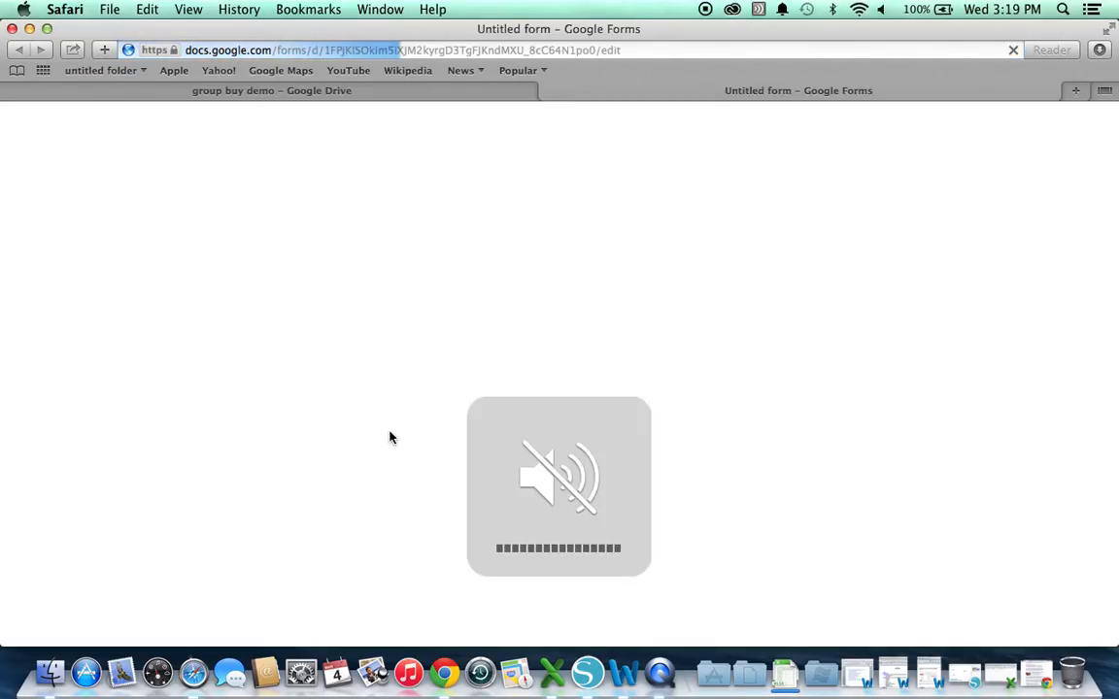
{"action": "key", "text": "XF86AudioMute"}
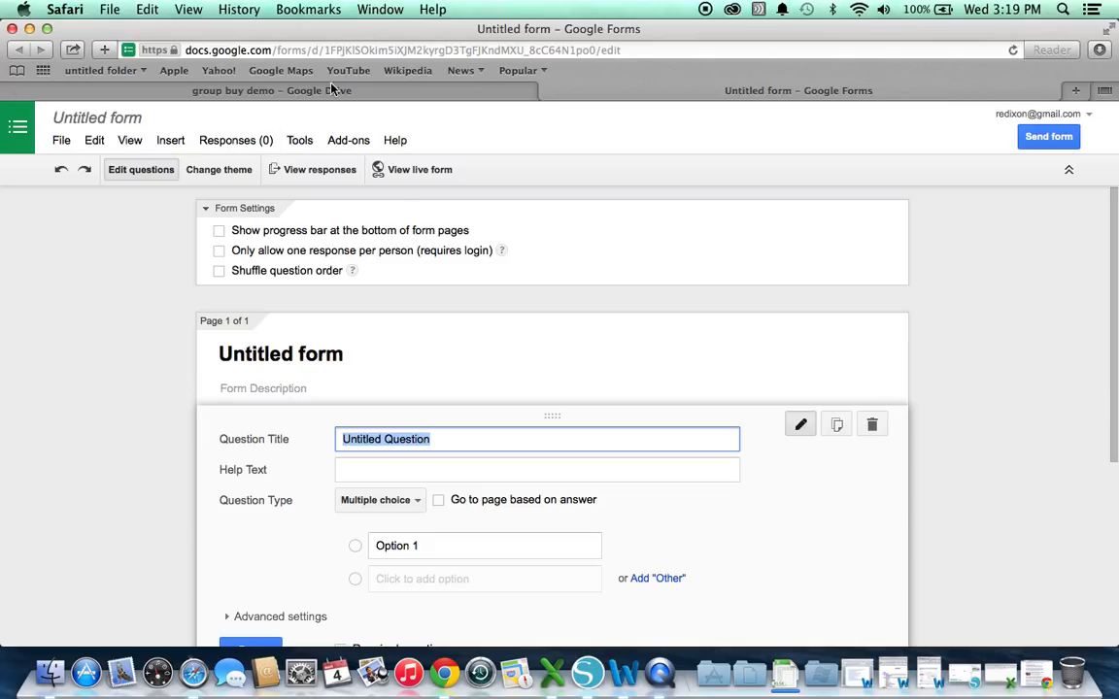
Rename the untitled form to 'kookie buy in'
{"action": "left_click", "coordinate": [97, 118]}
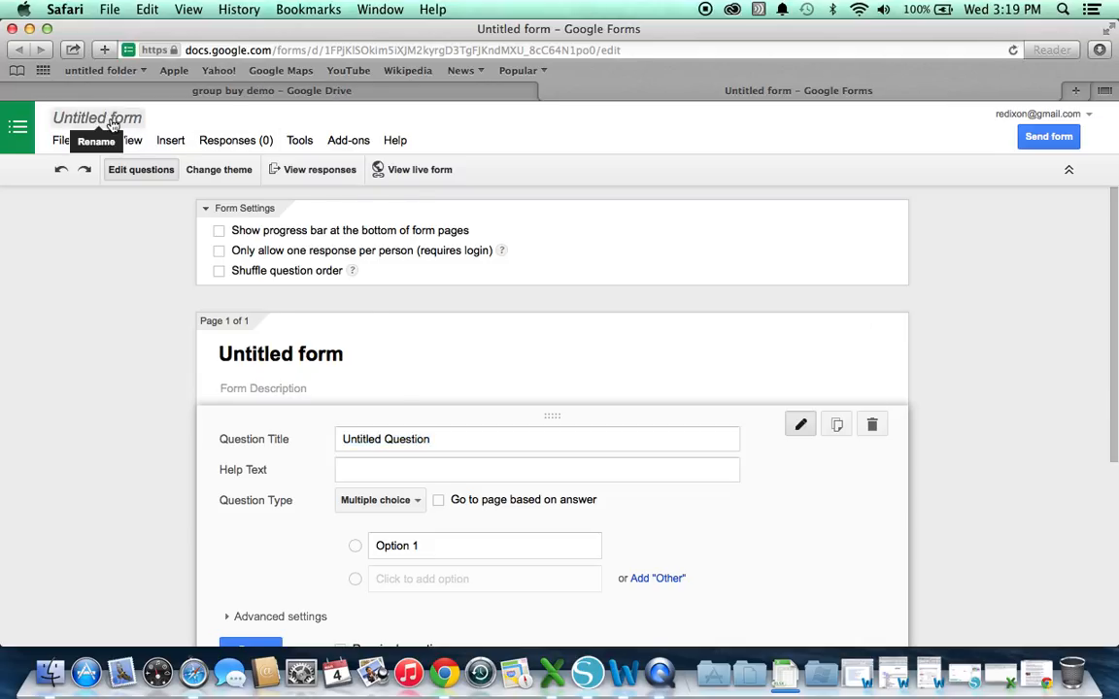
{"action": "type", "text": "kookie buy in"}
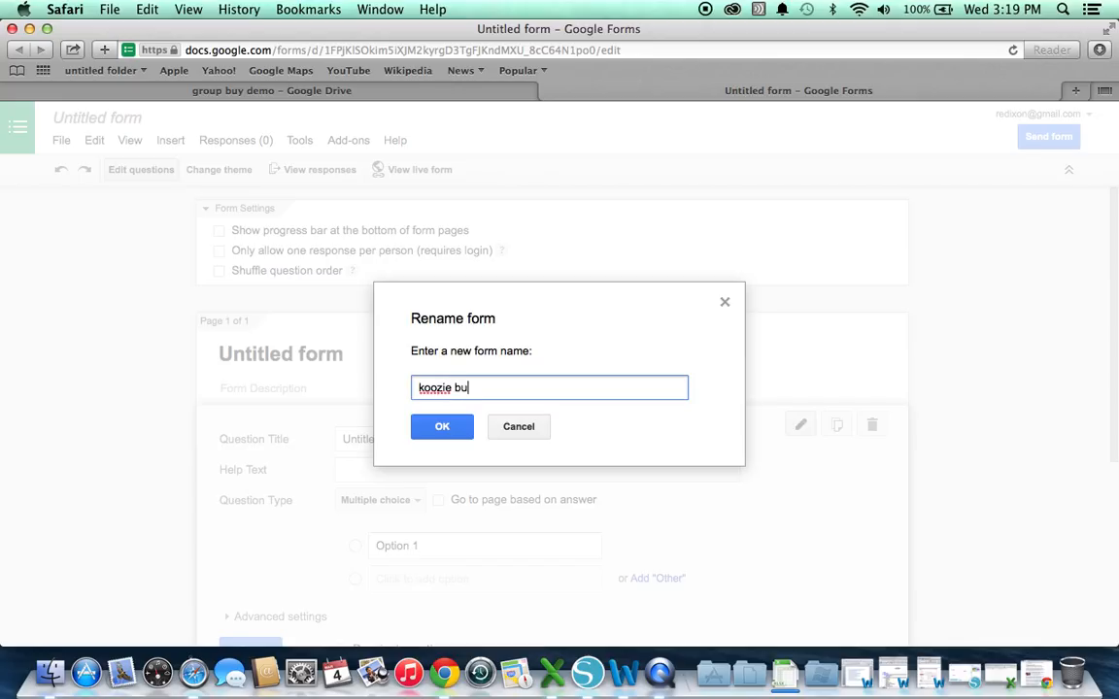
{"action": "key", "text": "Return"}
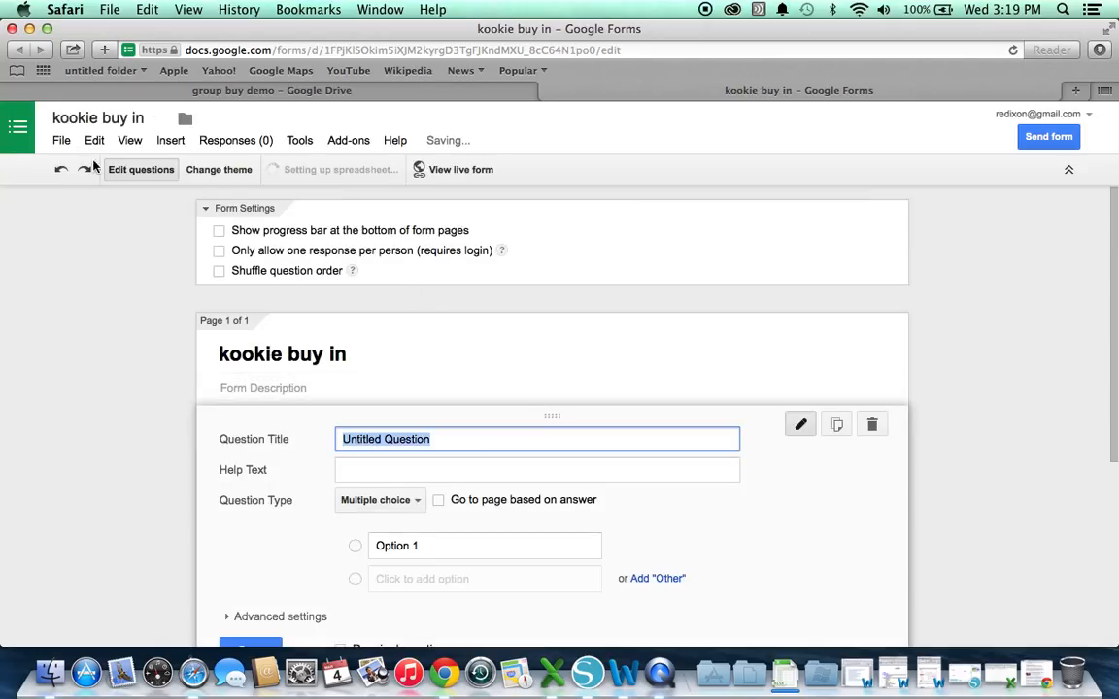
Look through the form's File, View, Insert and Responses menus
{"action": "left_click", "coordinate": [64, 141]}
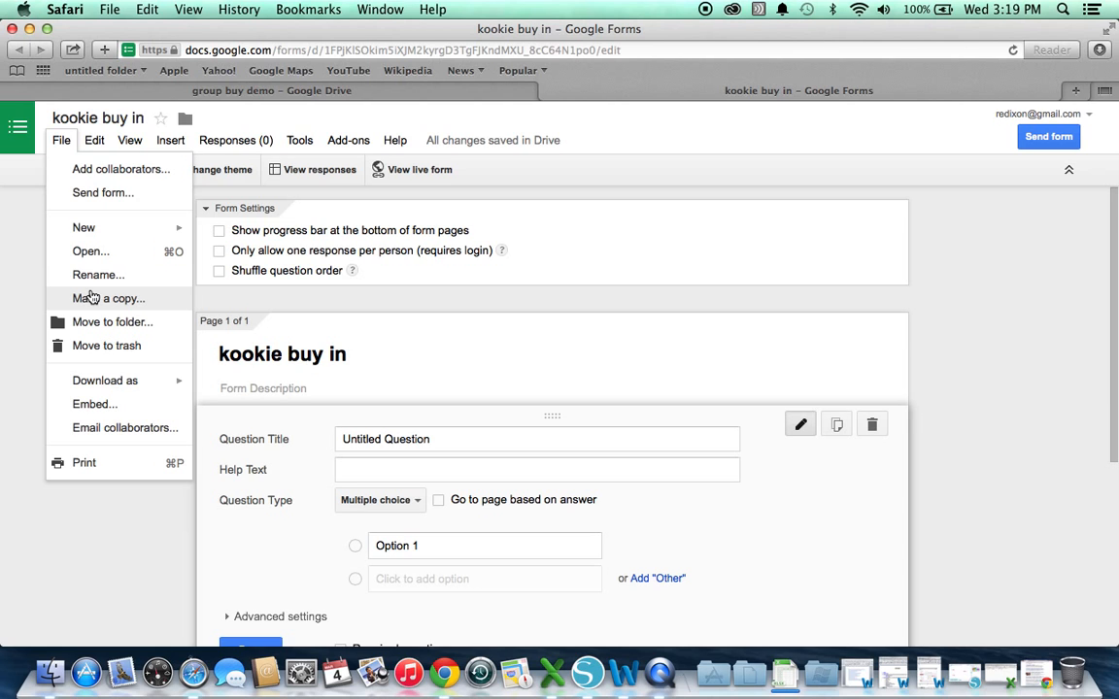
{"action": "mouse_move", "coordinate": [130, 142]}
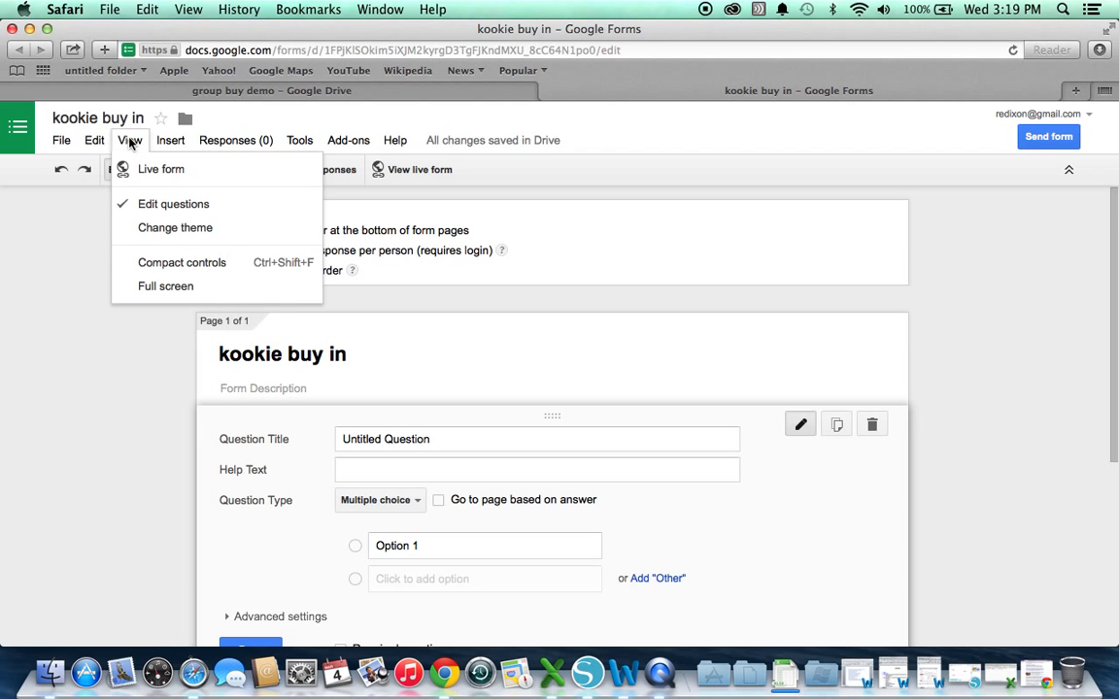
{"action": "mouse_move", "coordinate": [167, 145]}
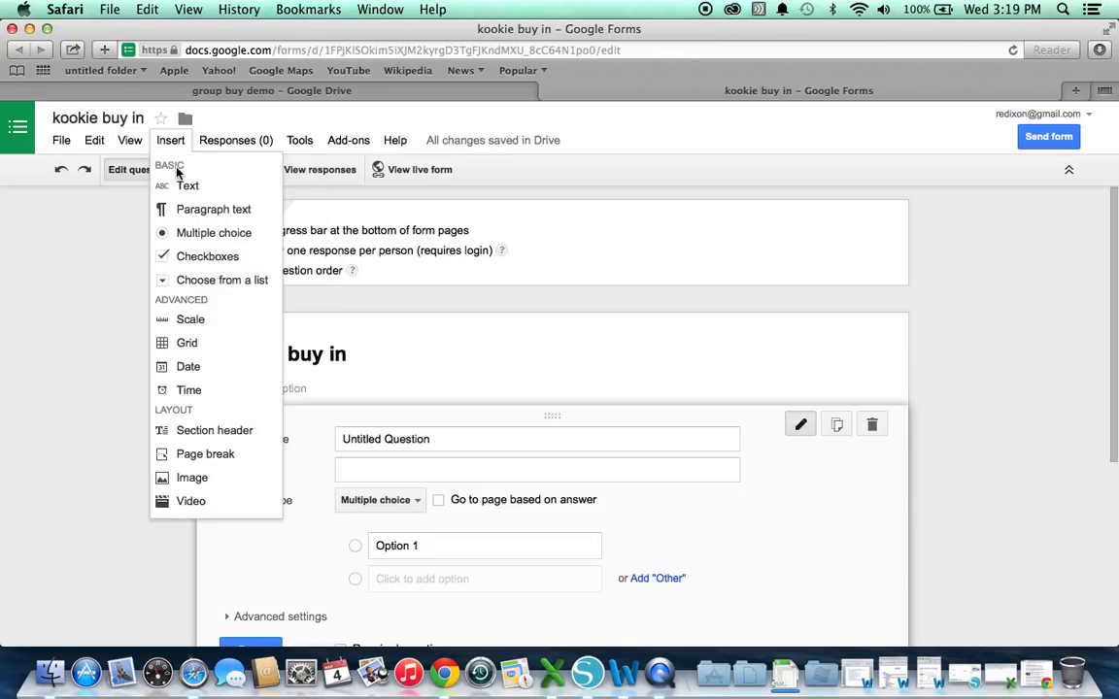
{"action": "mouse_move", "coordinate": [204, 140]}
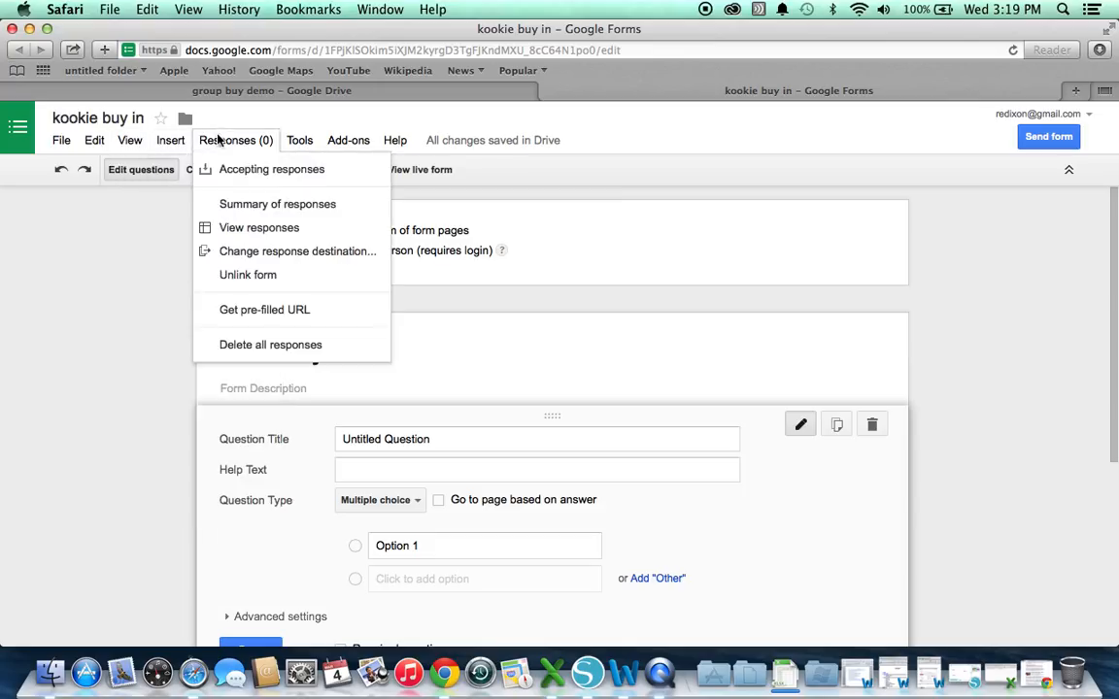
{"action": "left_click", "coordinate": [142, 364]}
{"action": "left_click", "coordinate": [369, 434]}
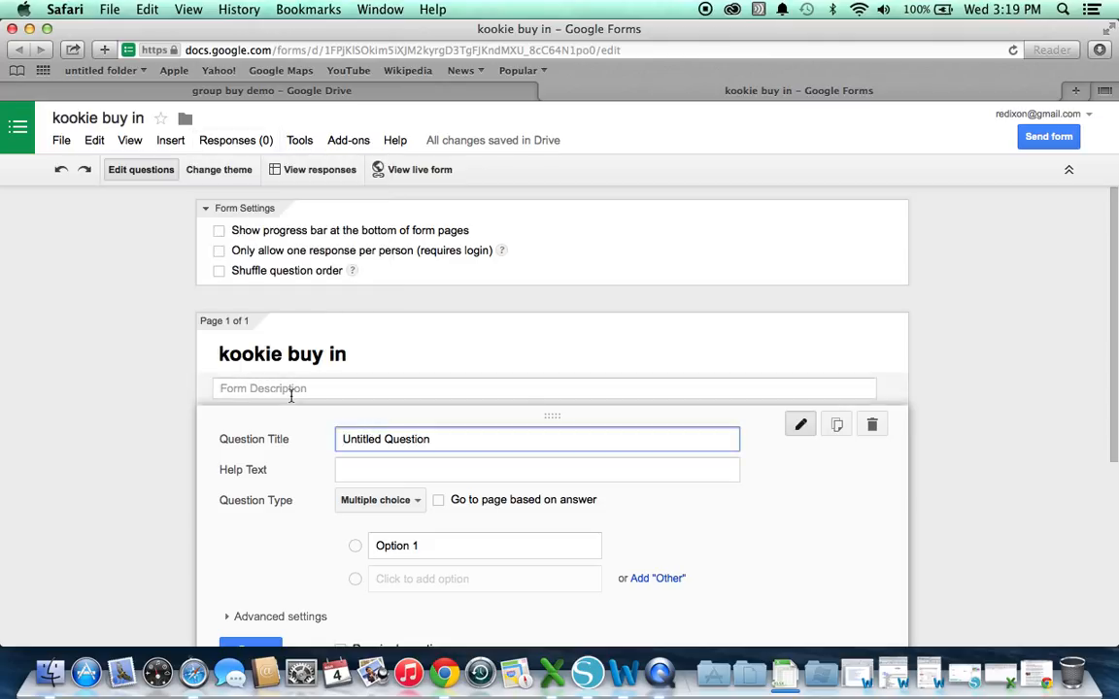
Add the form description 'ship date close date paypal etc'
{"action": "left_click", "coordinate": [290, 392]}
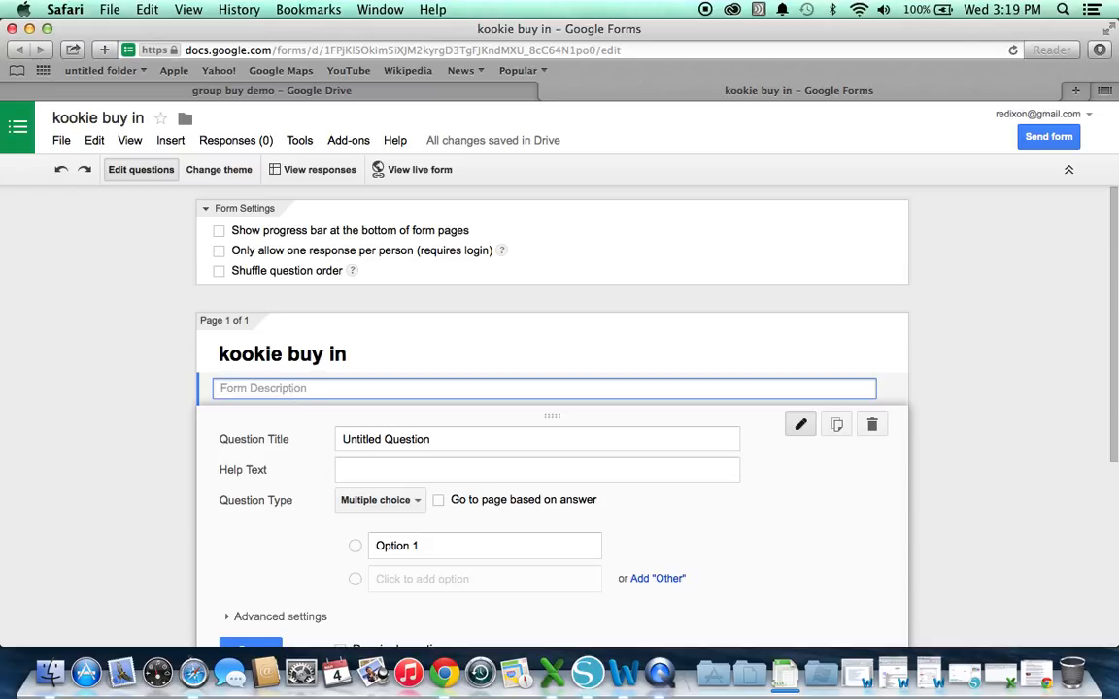
{"action": "type", "text": "ship date  close"}
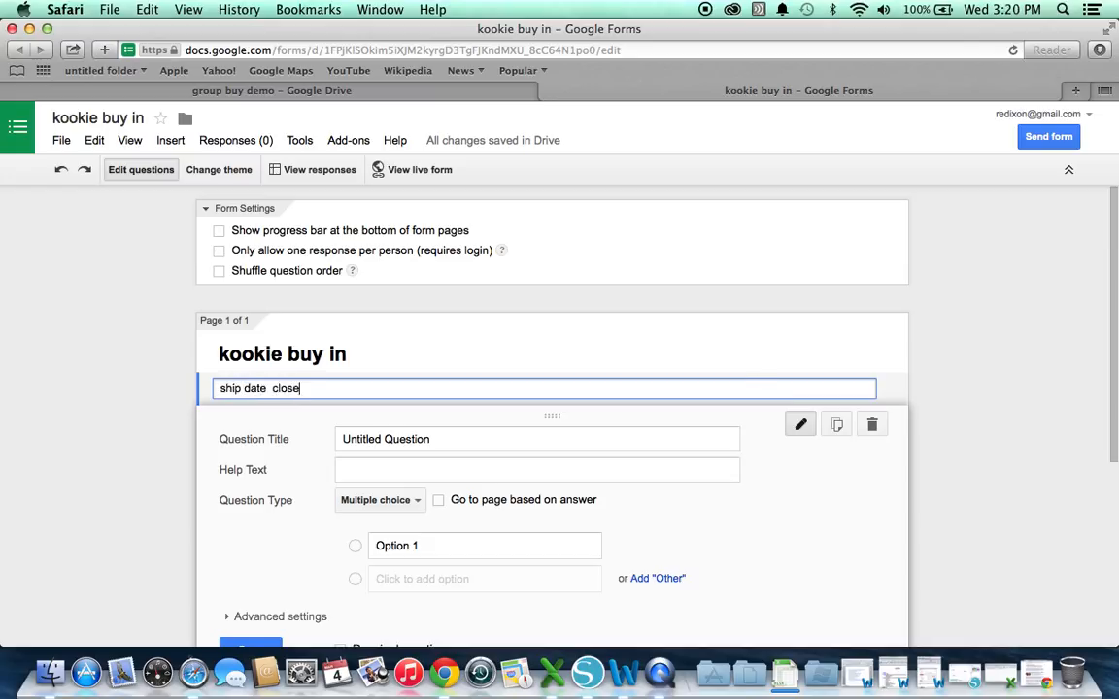
{"action": "type", "text": " date paypal etc."}
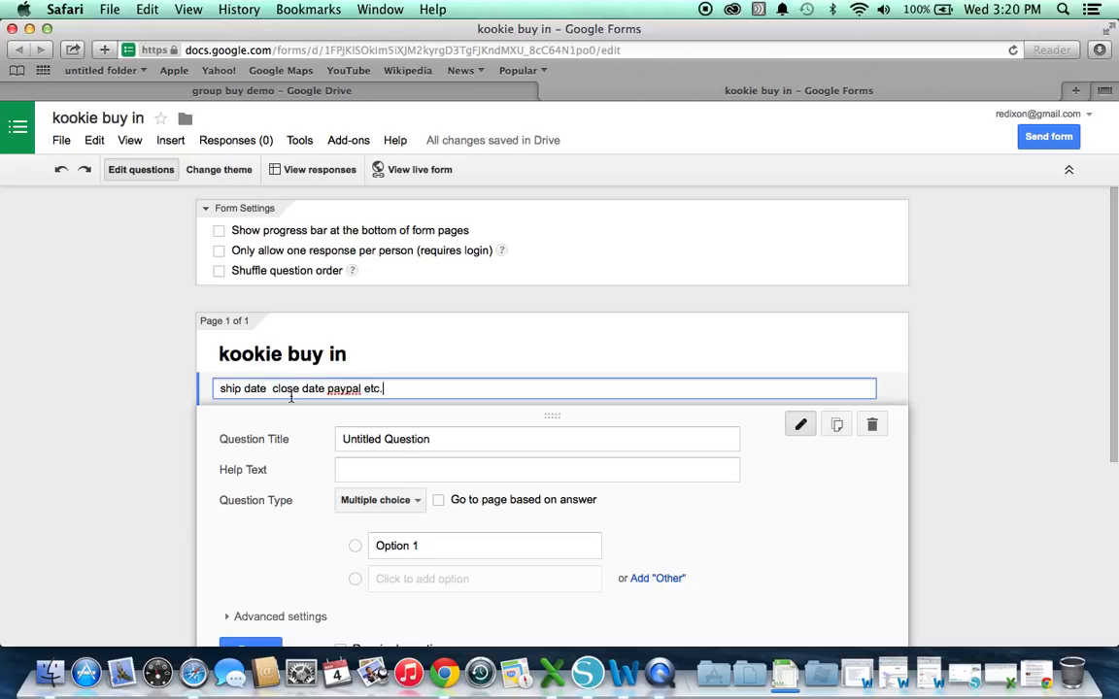
{"action": "left_click", "coordinate": [403, 447]}
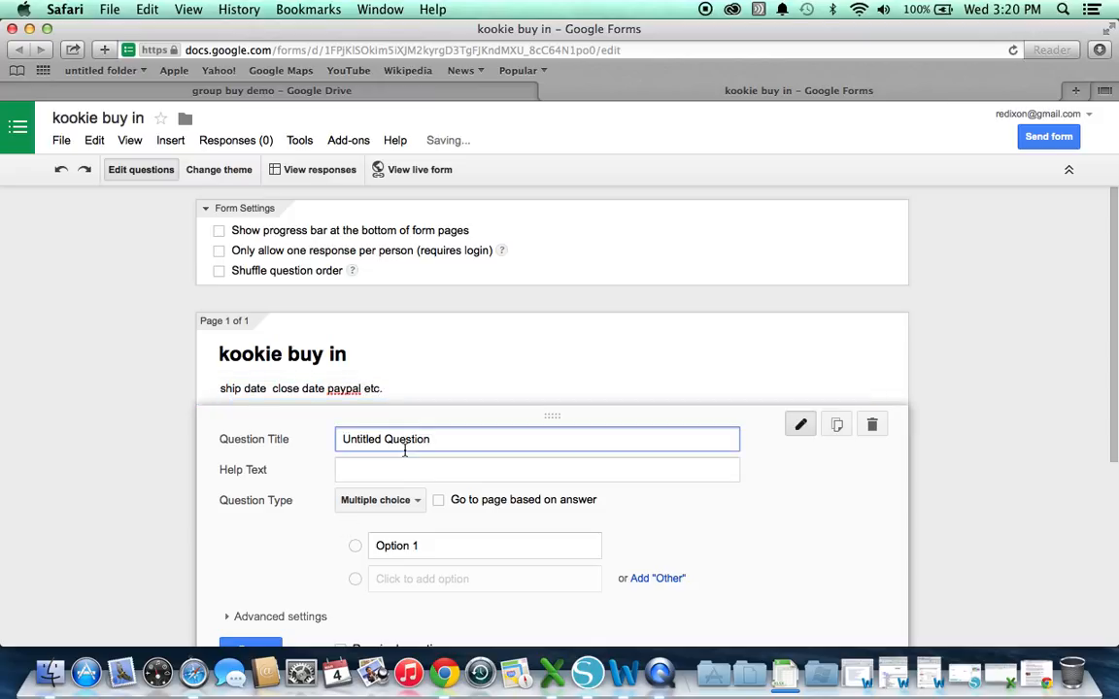
Title the first question 'name' with help text 'as it appear on facebook'
{"action": "triple_click", "coordinate": [404, 439]}
{"action": "key", "text": "BackSpace"}
{"action": "type", "text": "na"}
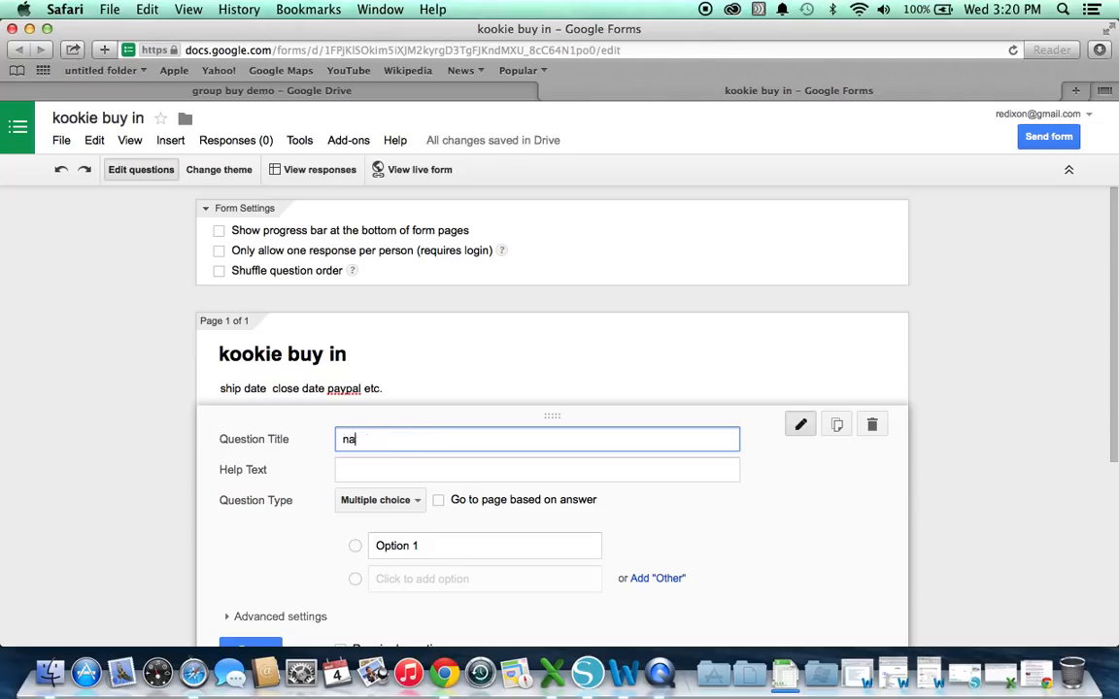
{"action": "type", "text": "me"}
{"action": "left_click", "coordinate": [399, 471]}
{"action": "type", "text": "as it a"}
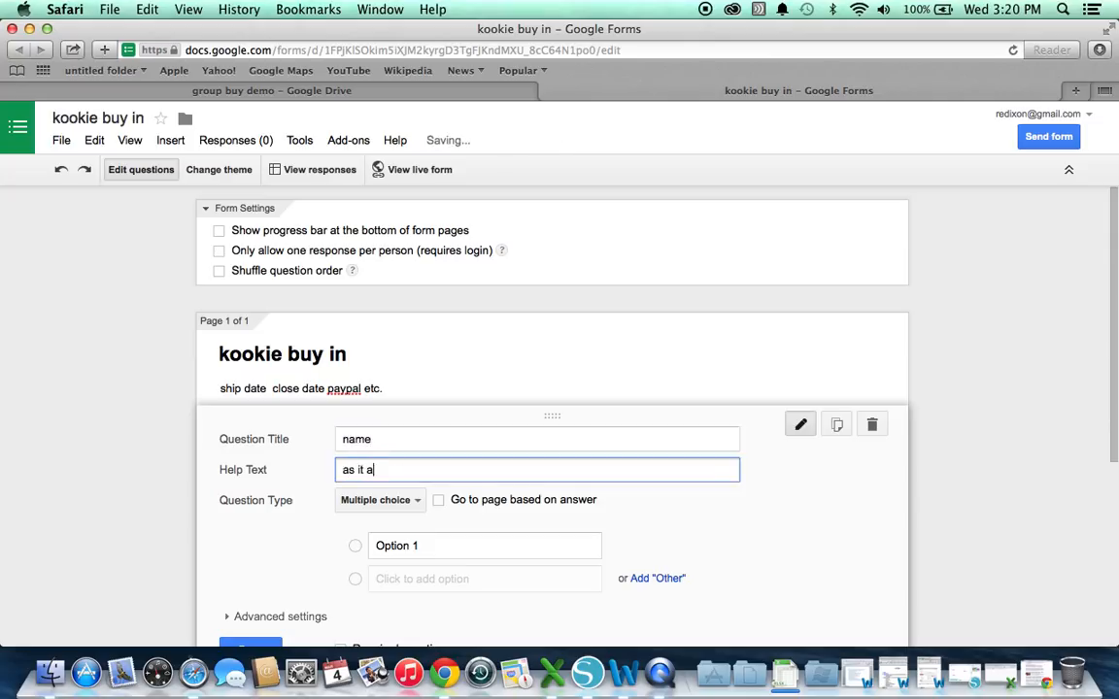
{"action": "type", "text": "ppear i"}
{"action": "key", "text": "BackSpace"}
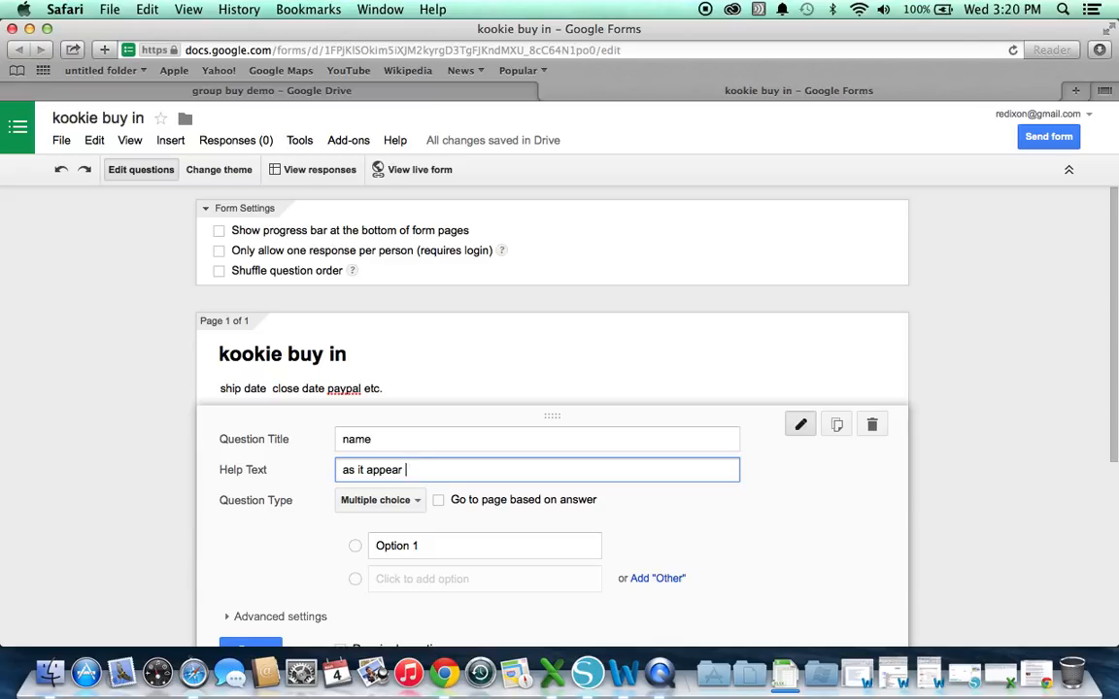
{"action": "type", "text": "on fac"}
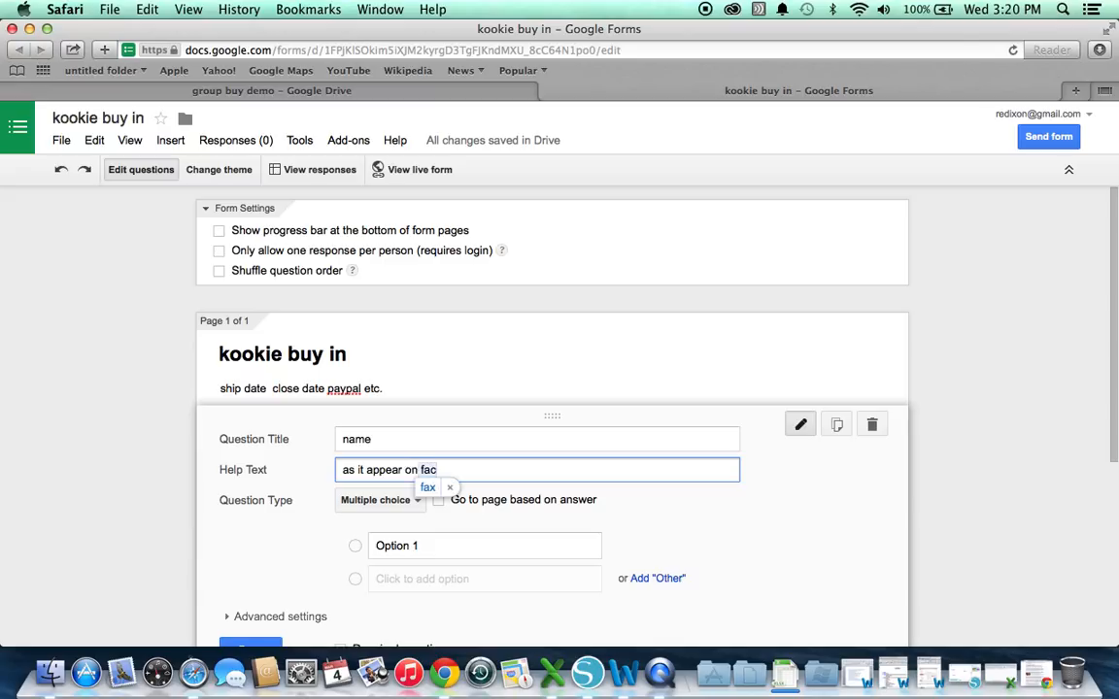
{"action": "type", "text": "ebook"}
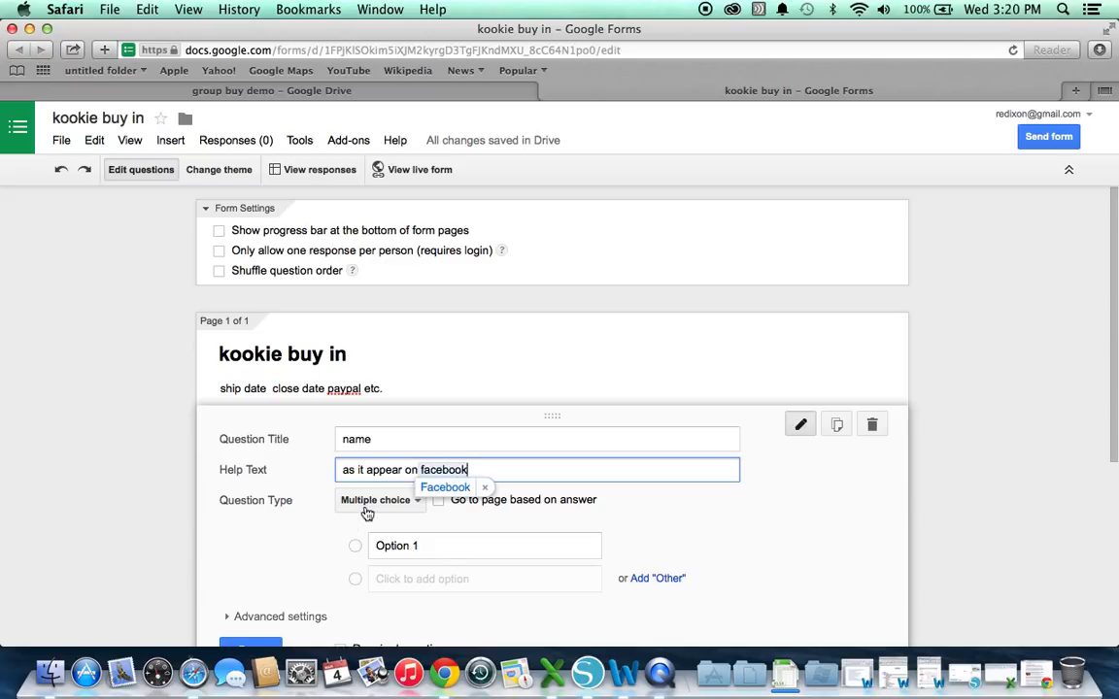
Make the name question a required Text question and duplicate it
{"action": "left_click", "coordinate": [367, 510]}
{"action": "scroll", "coordinate": [312, 561], "scroll_direction": "down", "scroll_amount": 2}
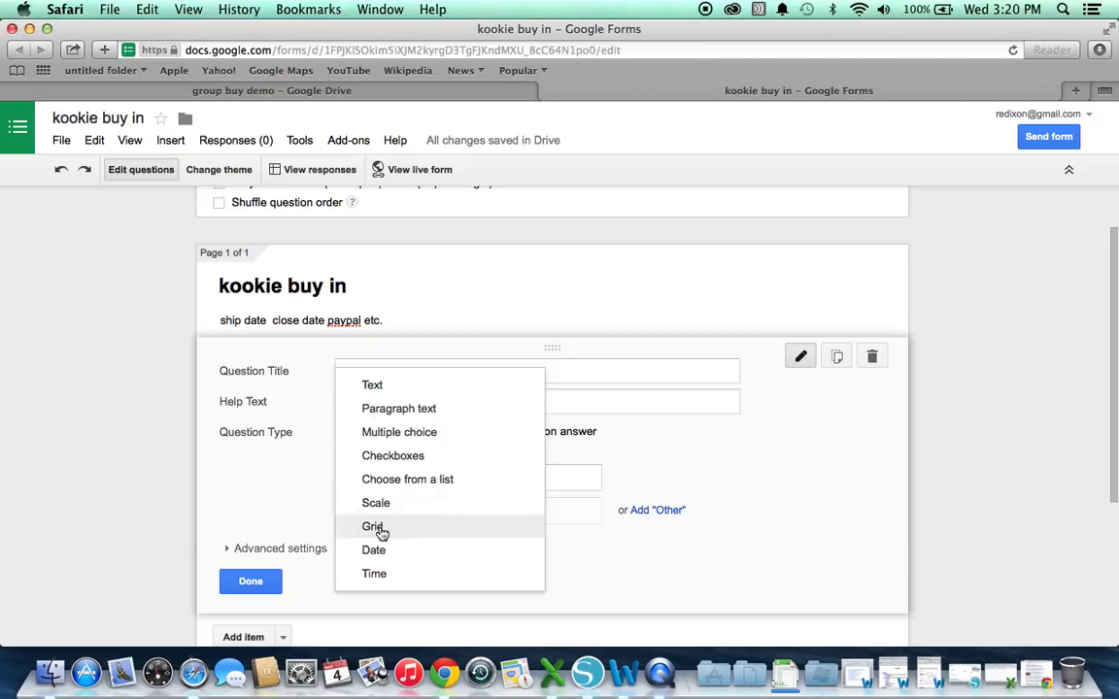
{"action": "left_click", "coordinate": [372, 388]}
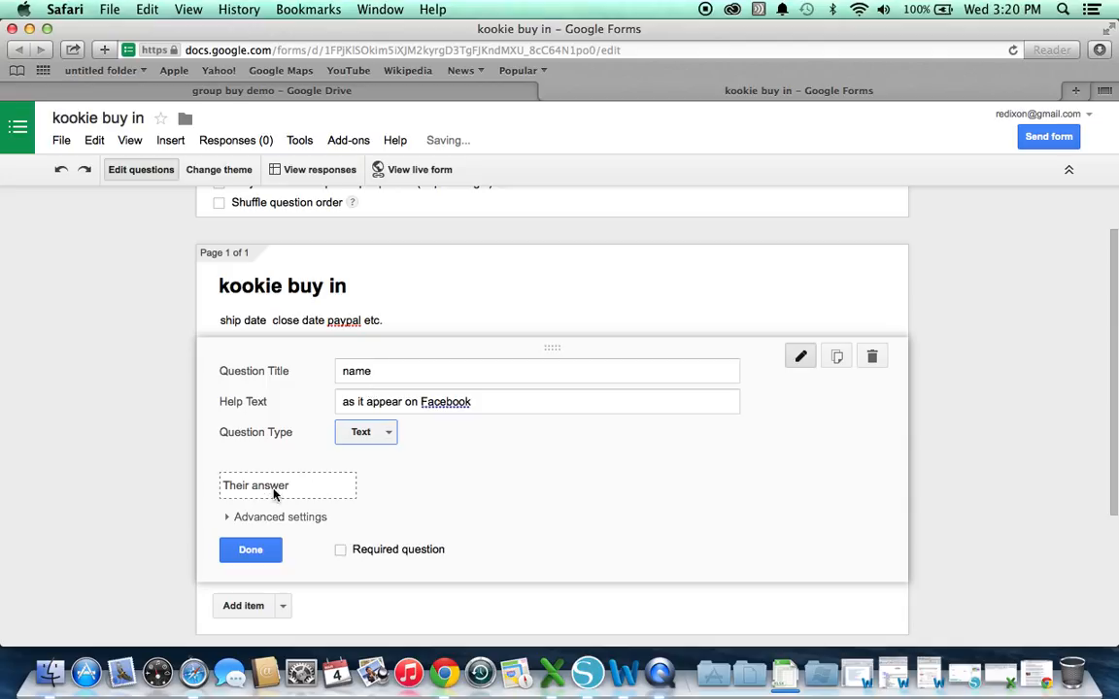
{"action": "left_click", "coordinate": [341, 554]}
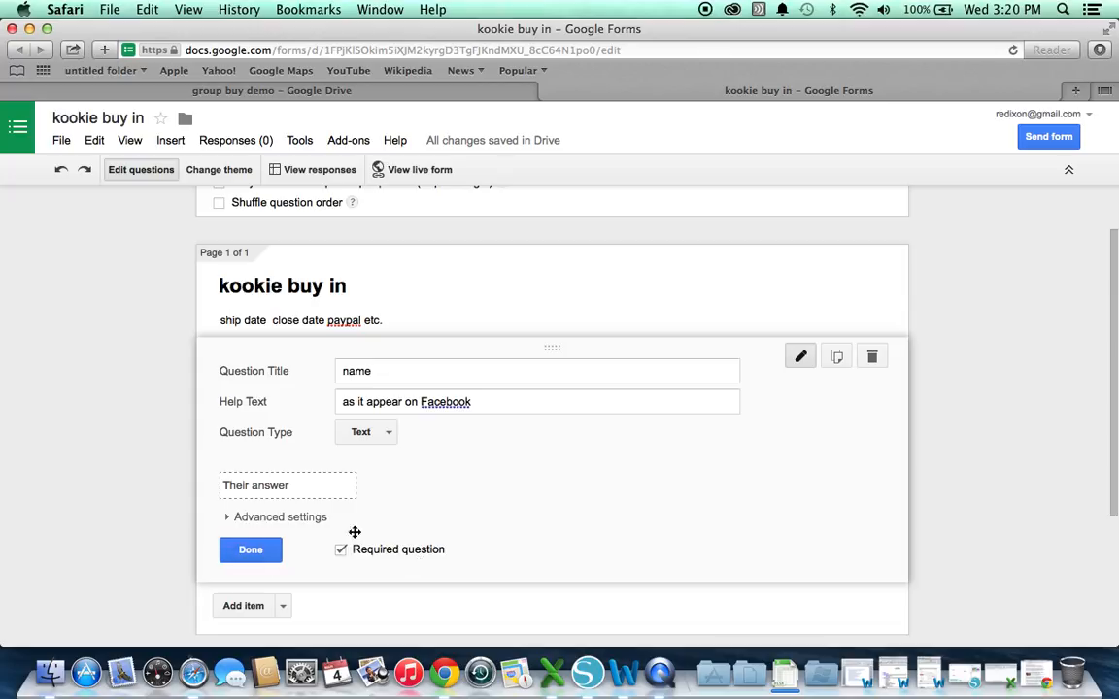
{"action": "left_click", "coordinate": [837, 358]}
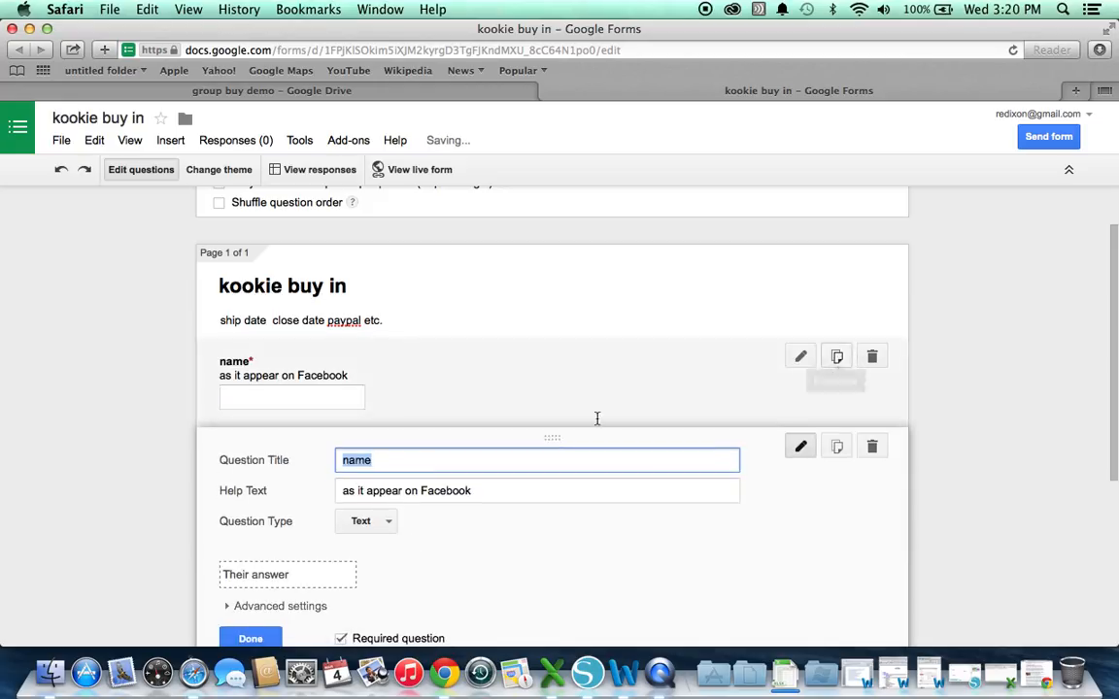
{"action": "scroll", "coordinate": [521, 487], "scroll_direction": "down", "scroll_amount": 3}
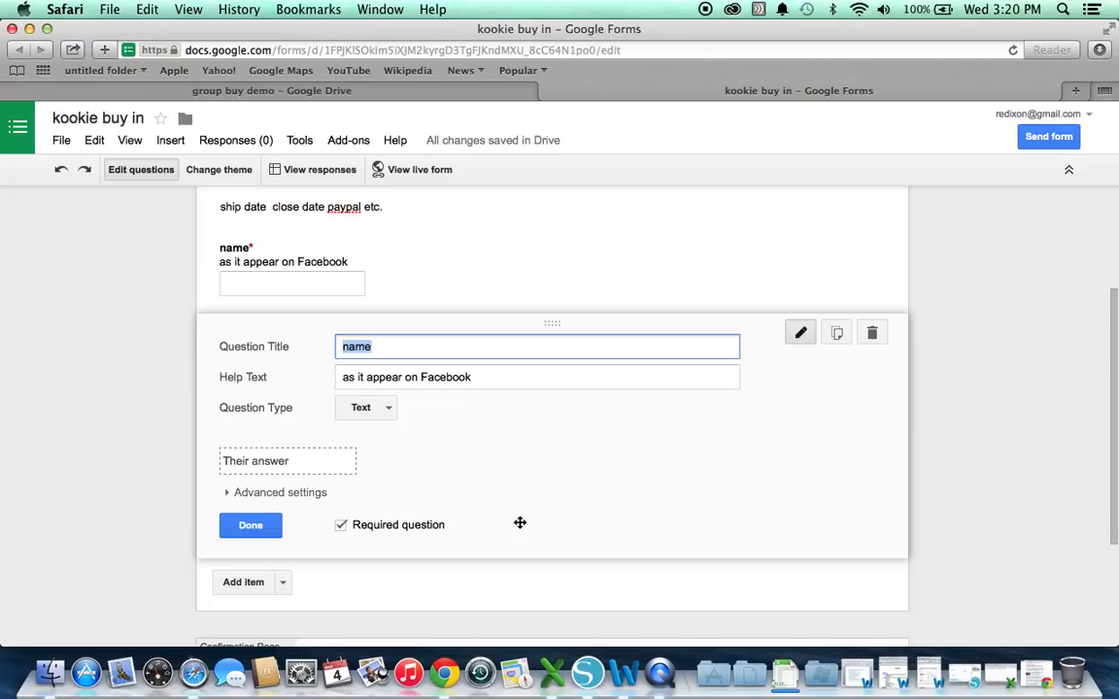
Retitle the copy 'paypal email address' and remove its help text
{"action": "key", "text": "BackSpace"}
{"action": "type", "text": "paypal email address"}
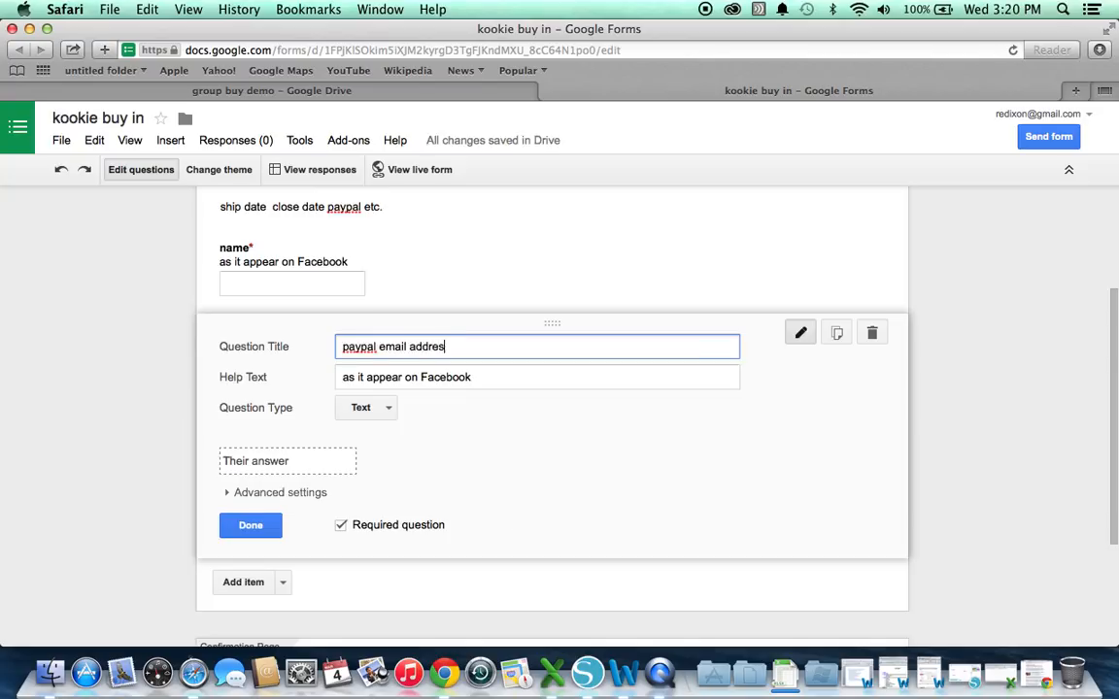
{"action": "double_click", "coordinate": [454, 377]}
{"action": "key", "text": "BackSpace"}
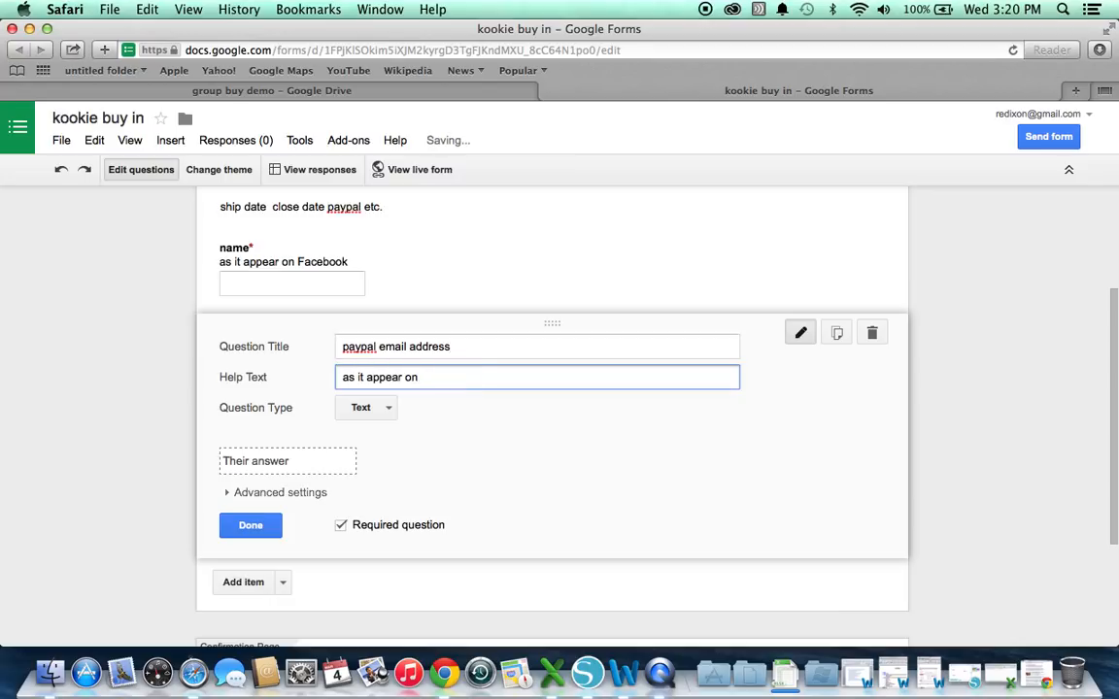
{"action": "left_click_drag", "start_coordinate": [454, 377], "coordinate": [320, 377]}
{"action": "key", "text": "BackSpace"}
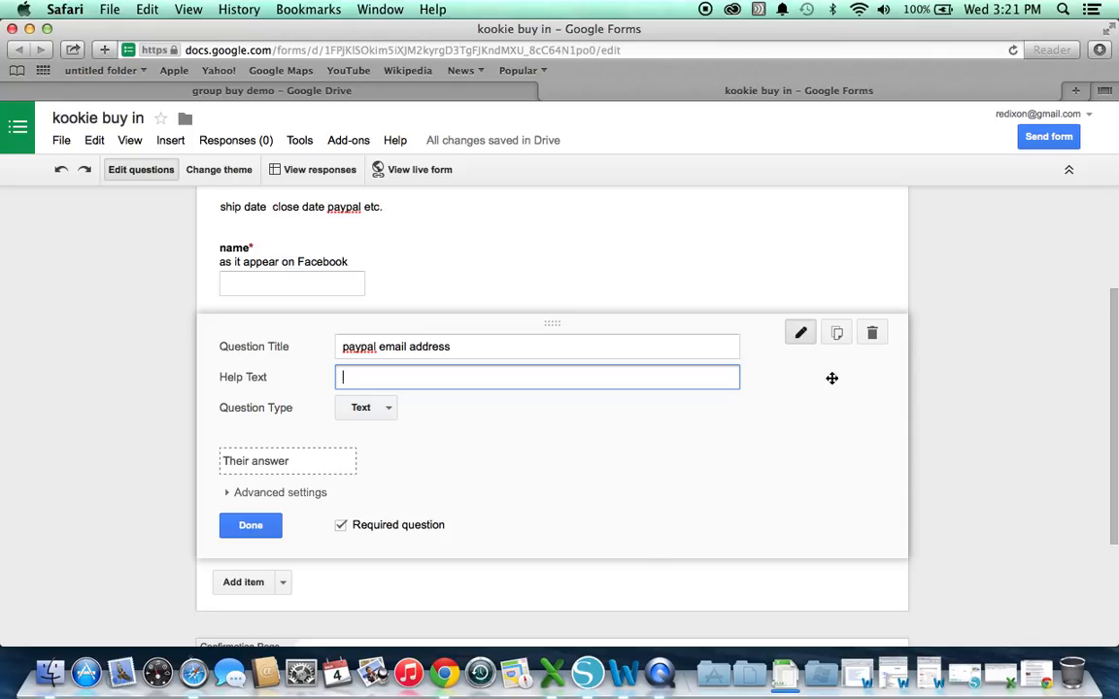
Duplicate it as an optional question titled 'green koozies'
{"action": "left_click", "coordinate": [835, 334]}
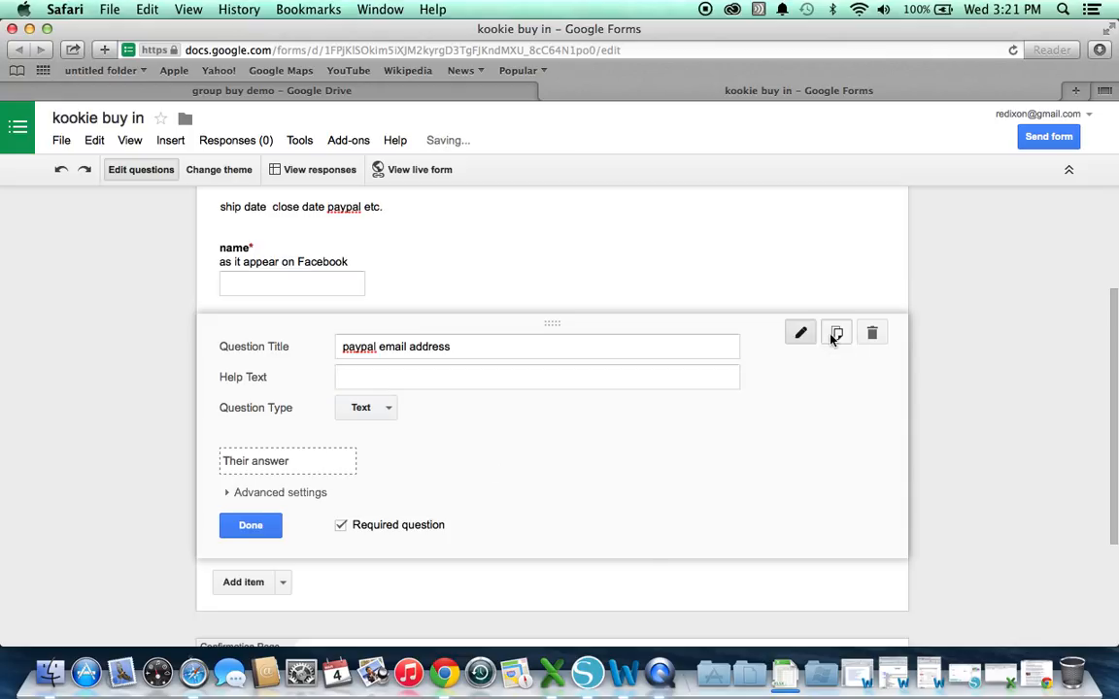
{"action": "key", "text": "BackSpace"}
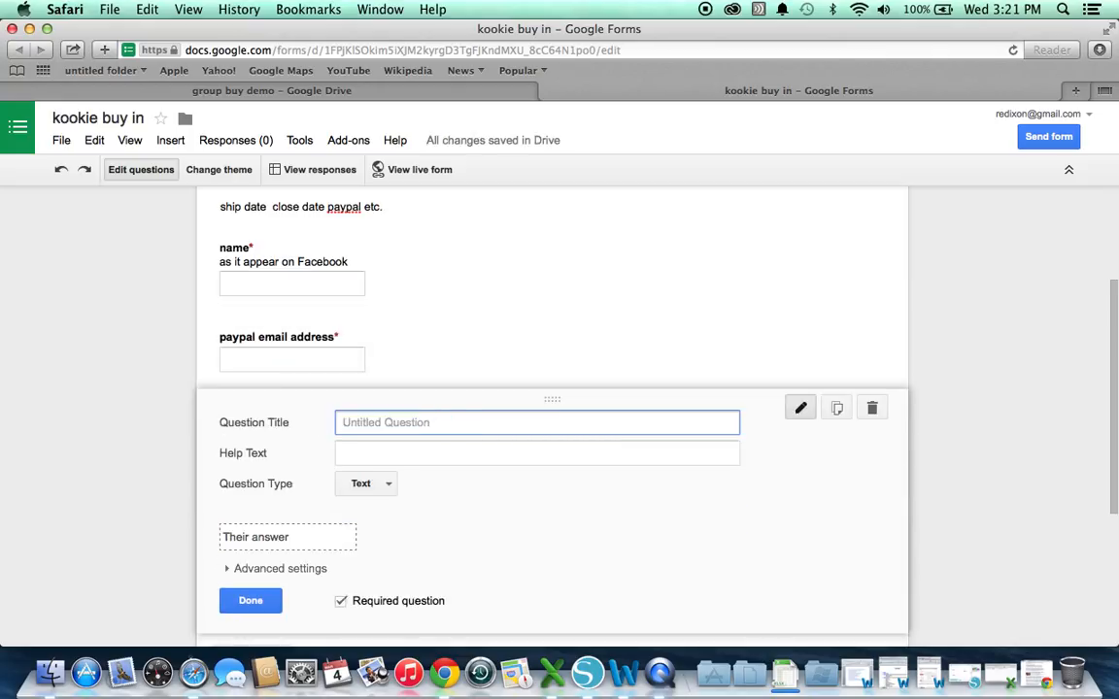
{"action": "type", "text": "green koozies"}
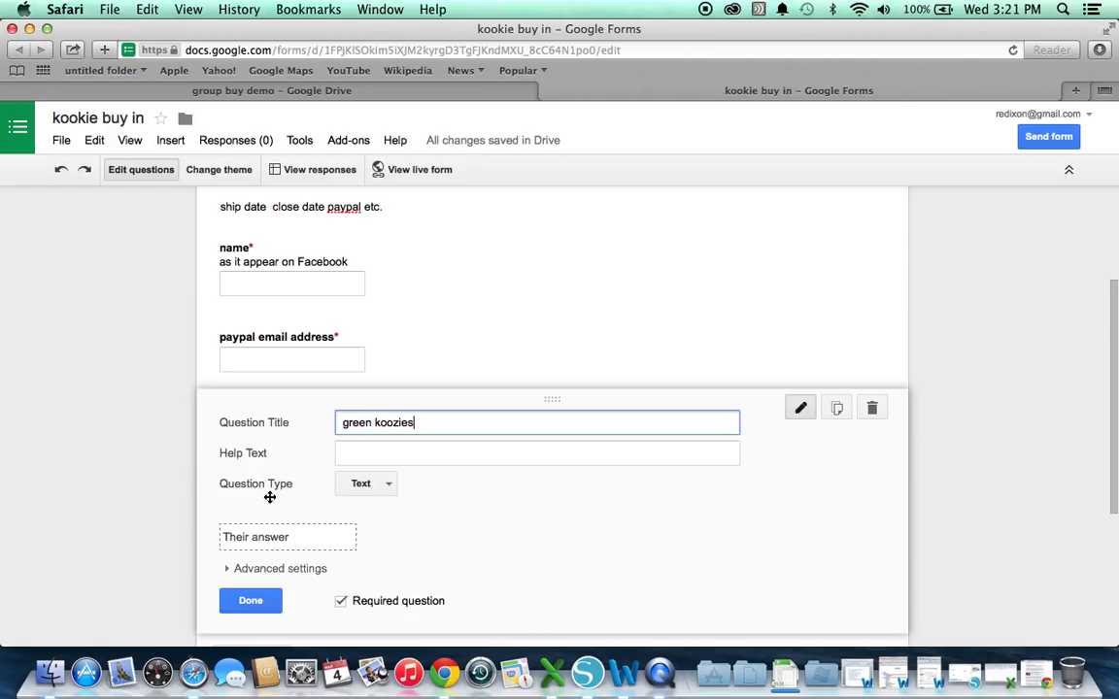
{"action": "left_click", "coordinate": [342, 602]}
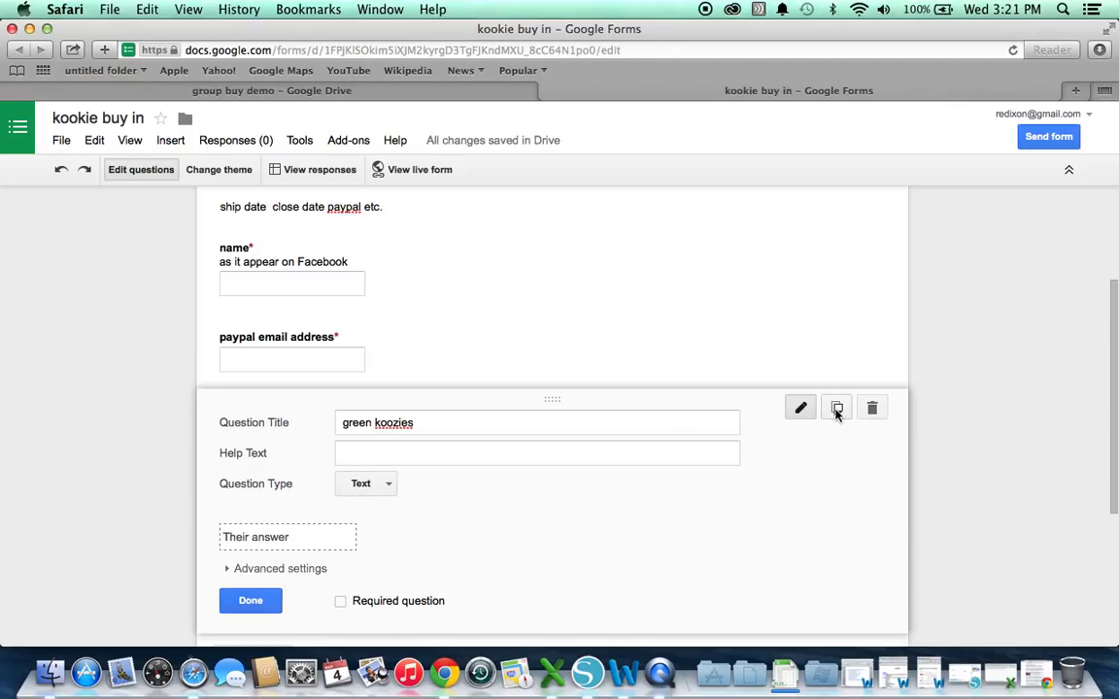
Duplicate the green koozies question and rename the copy 'blue koozies'
{"action": "left_click", "coordinate": [837, 408]}
{"action": "left_click", "coordinate": [347, 497]}
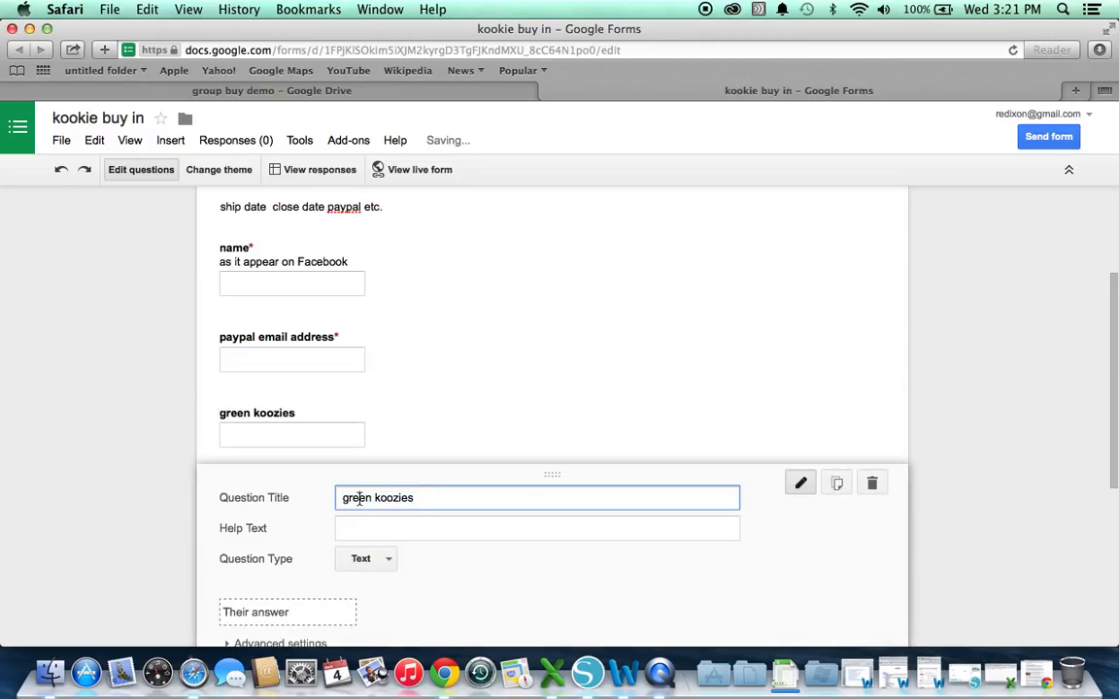
{"action": "double_click", "coordinate": [347, 497]}
{"action": "type", "text": "blue"}
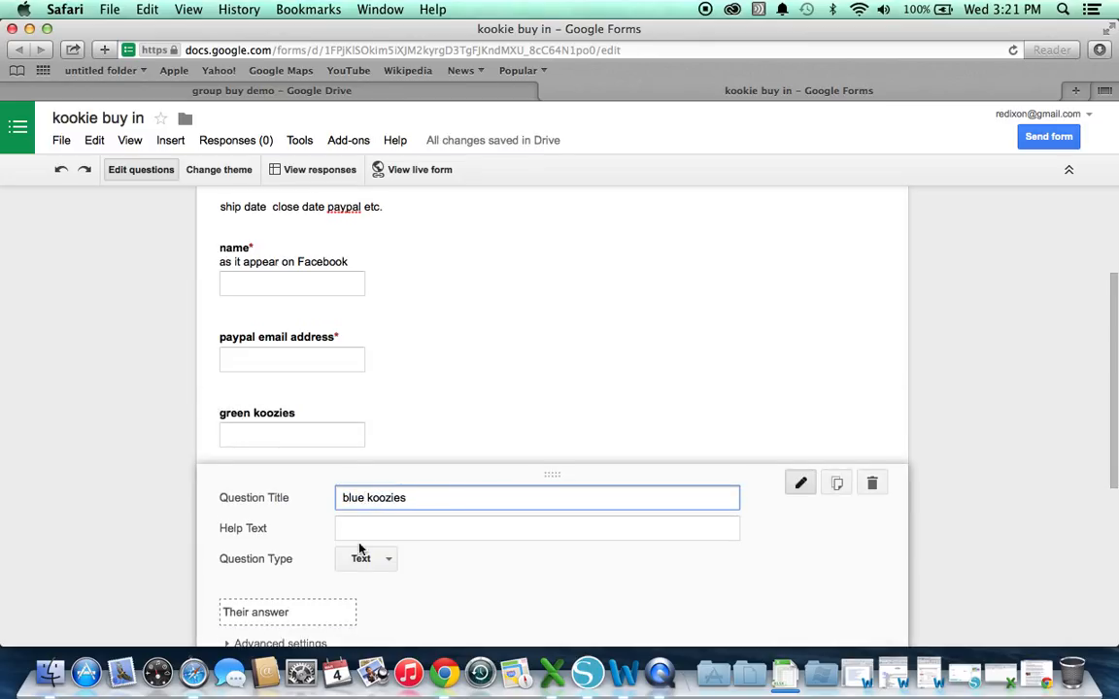
{"action": "scroll", "coordinate": [363, 563], "scroll_direction": "down", "scroll_amount": 5}
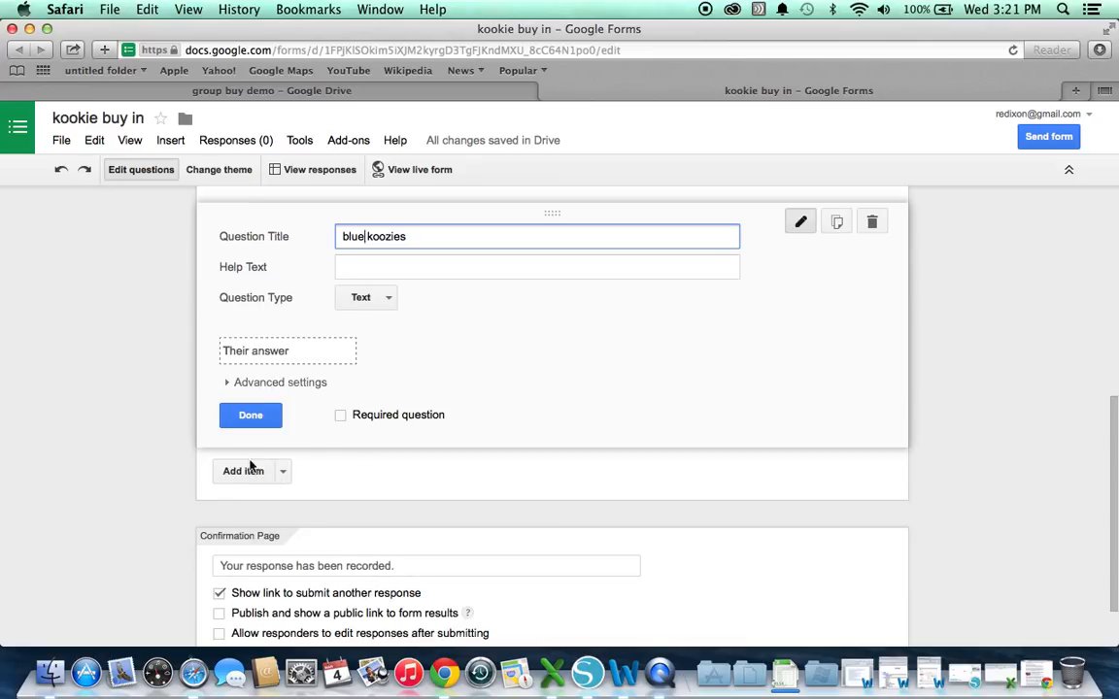
Add a question agreeing the ship date is one month after invoice, with help text warning 'no' blocks processing
{"action": "left_click", "coordinate": [251, 482]}
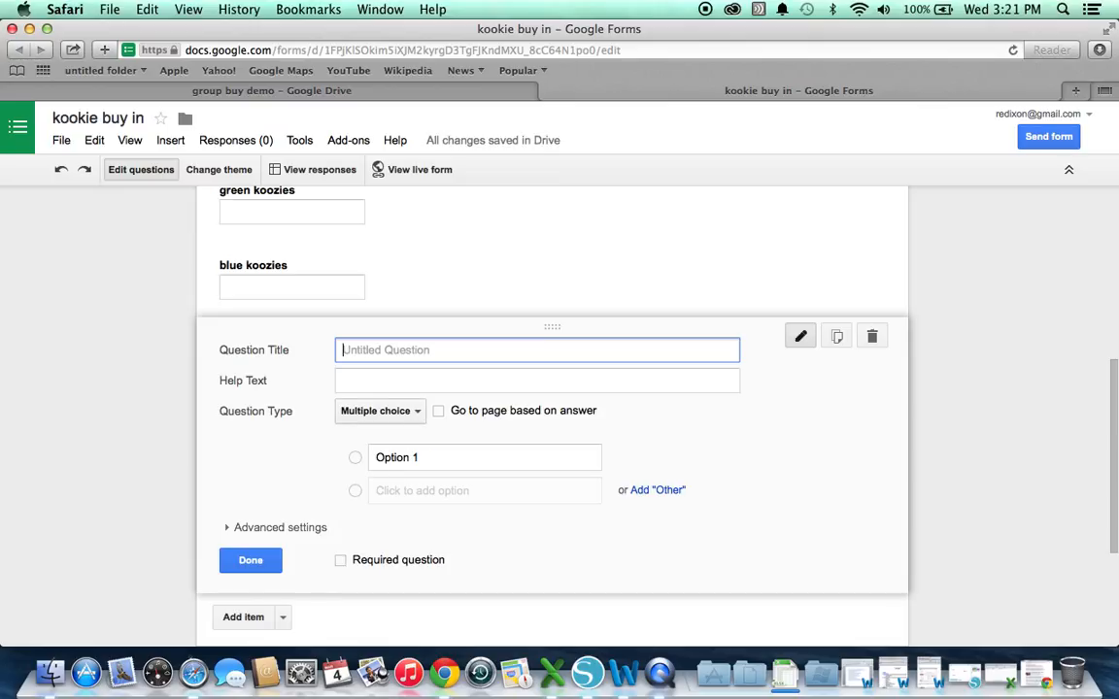
{"action": "type", "text": "by clicking ye"}
{"action": "type", "text": "s yo"}
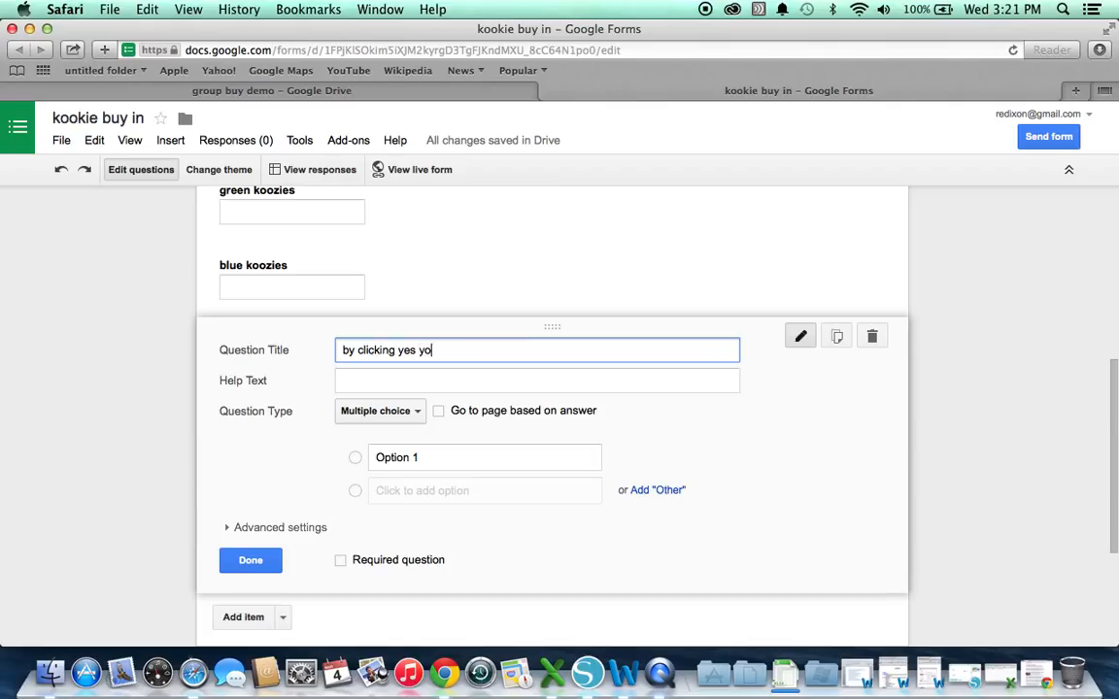
{"action": "type", "text": "u agree that sihip date will "}
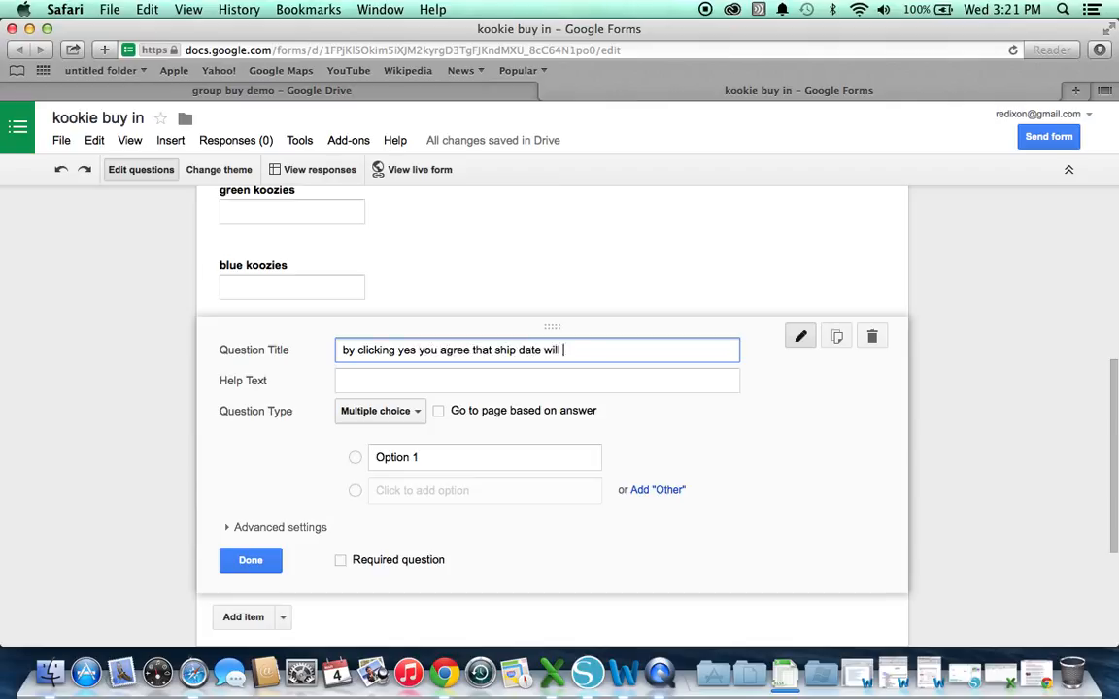
{"action": "type", "text": "be one month afte"}
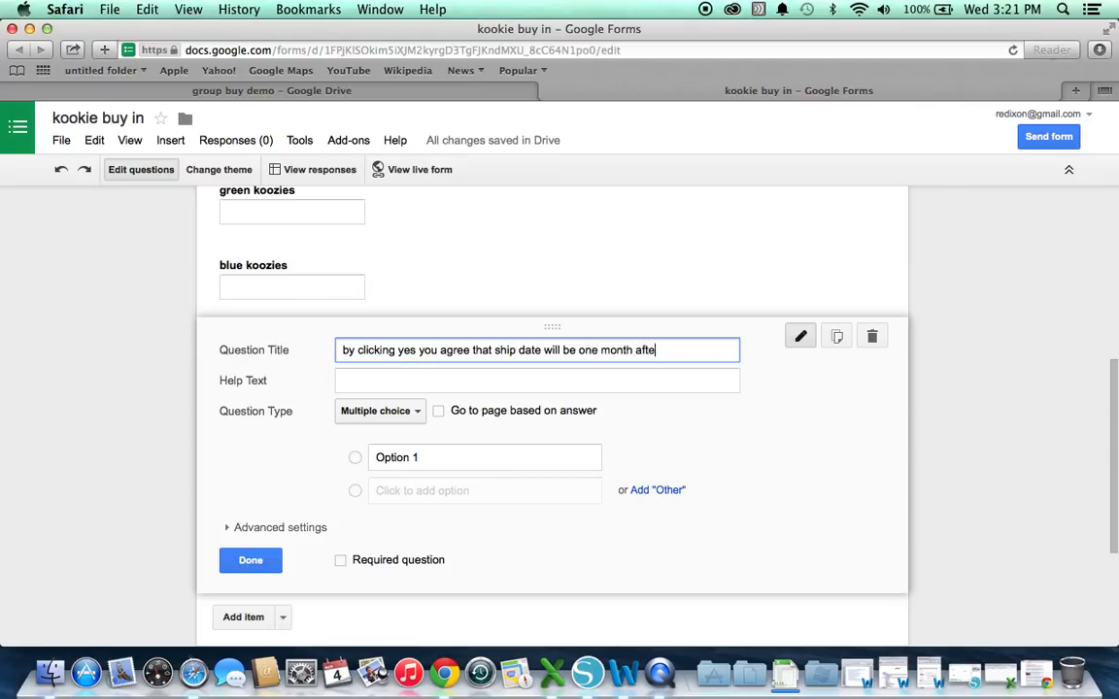
{"action": "type", "text": "r innvoice date"}
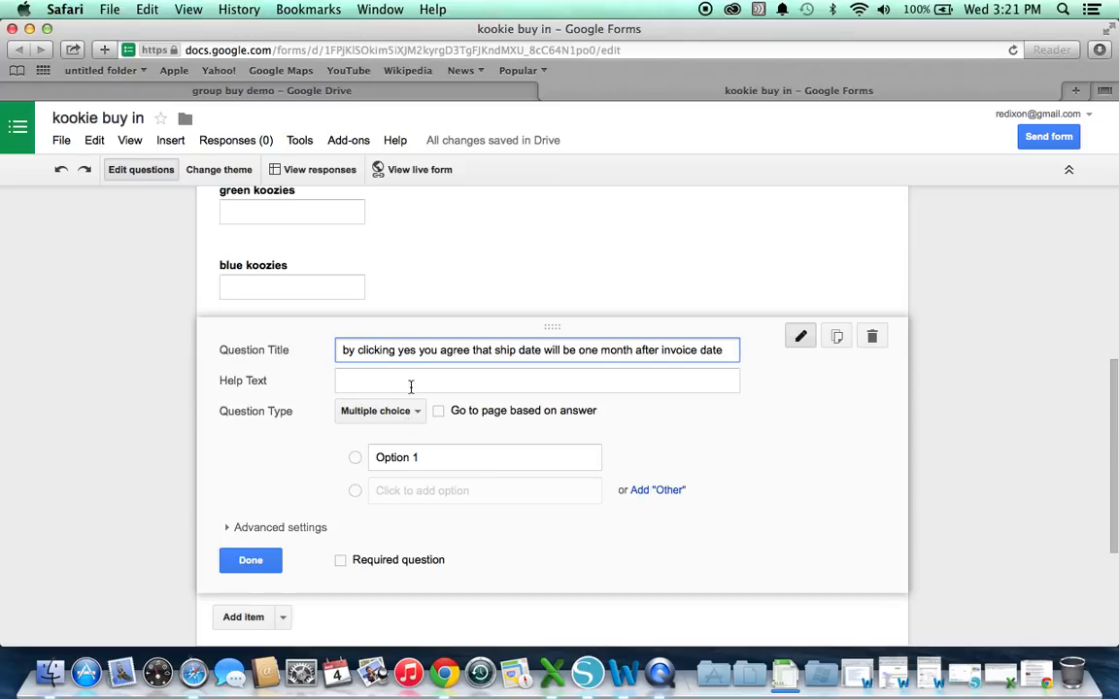
{"action": "left_click", "coordinate": [411, 383]}
{"action": "type", "text": "by clic"}
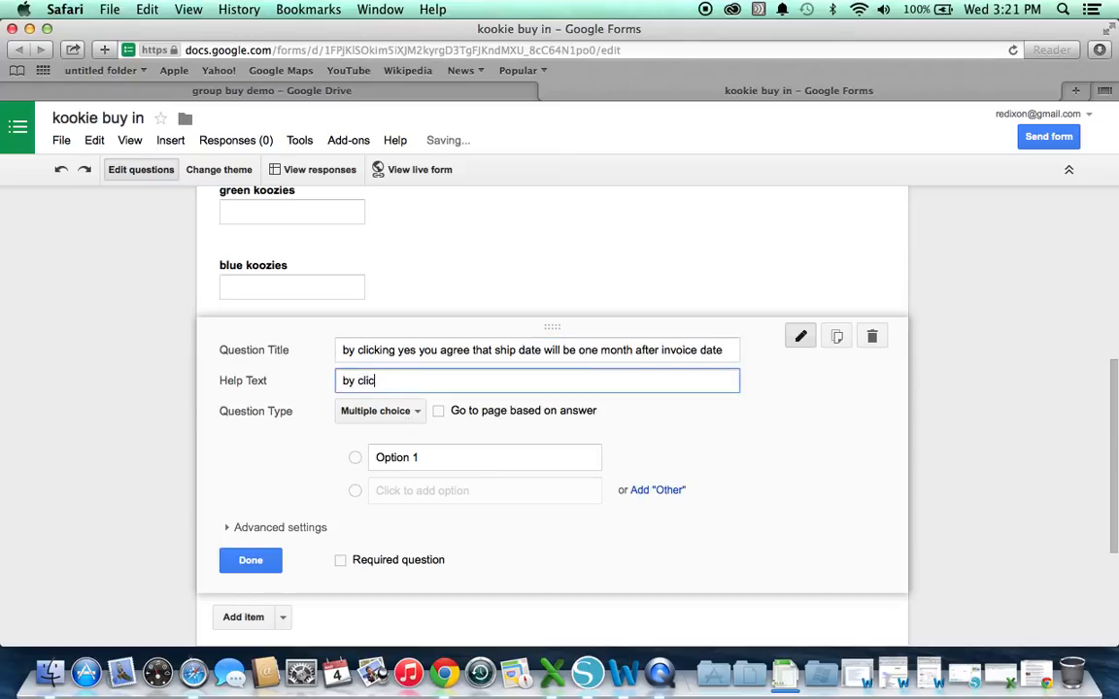
{"action": "type", "text": "king no you a"}
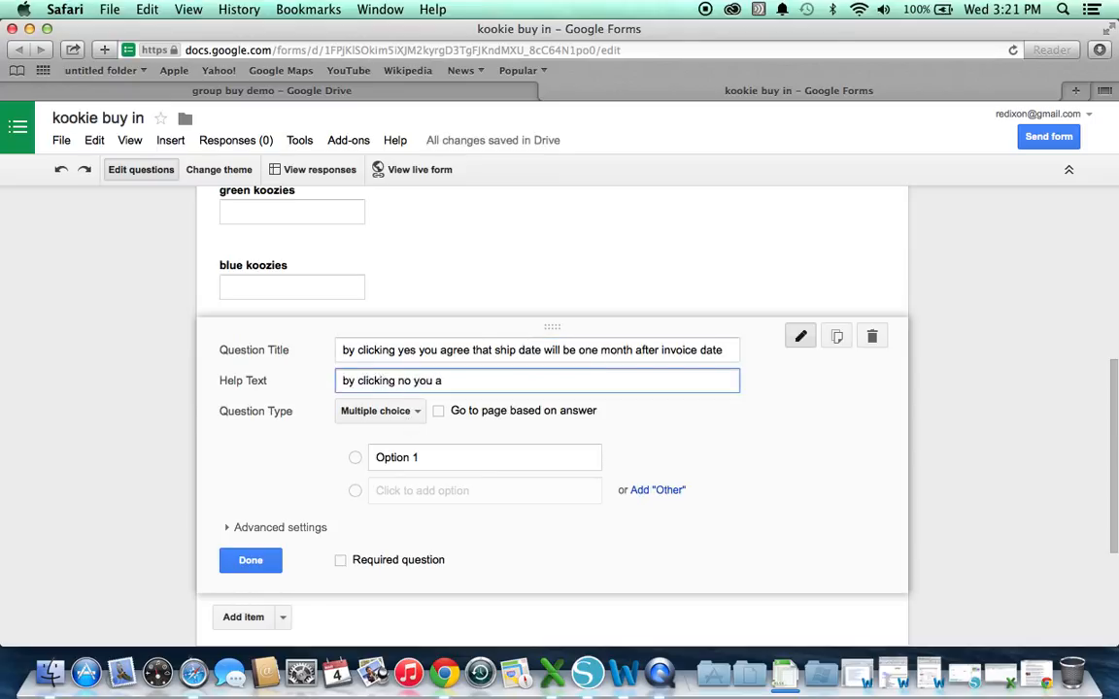
{"action": "type", "text": "re stating you unders"}
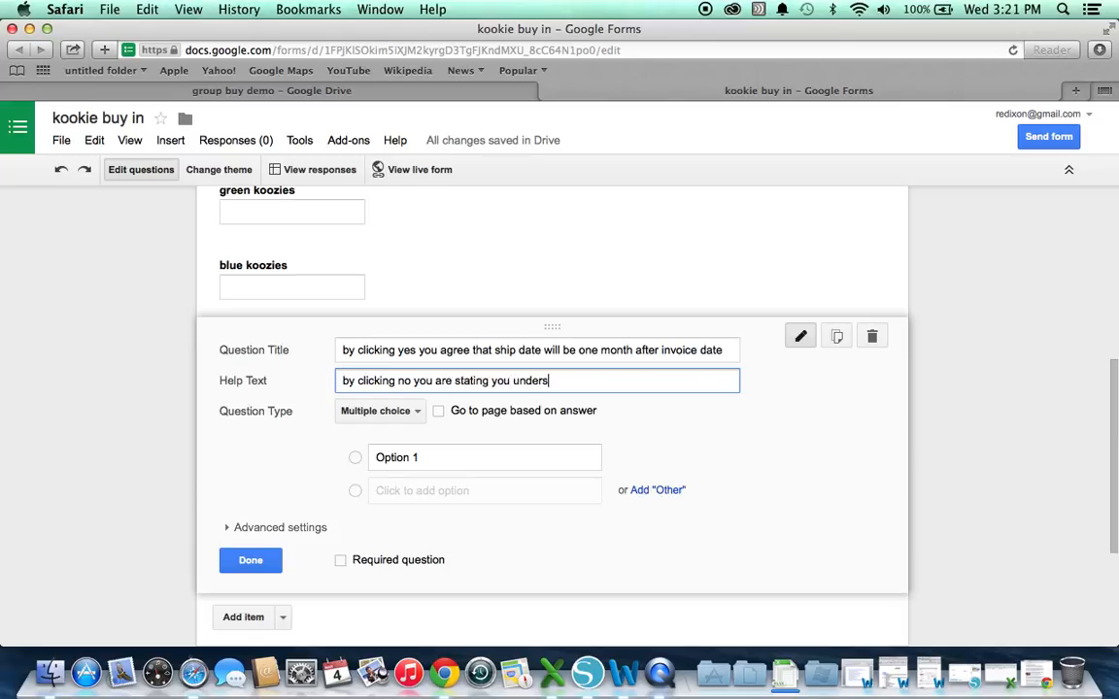
{"action": "type", "text": "tand your order will be"}
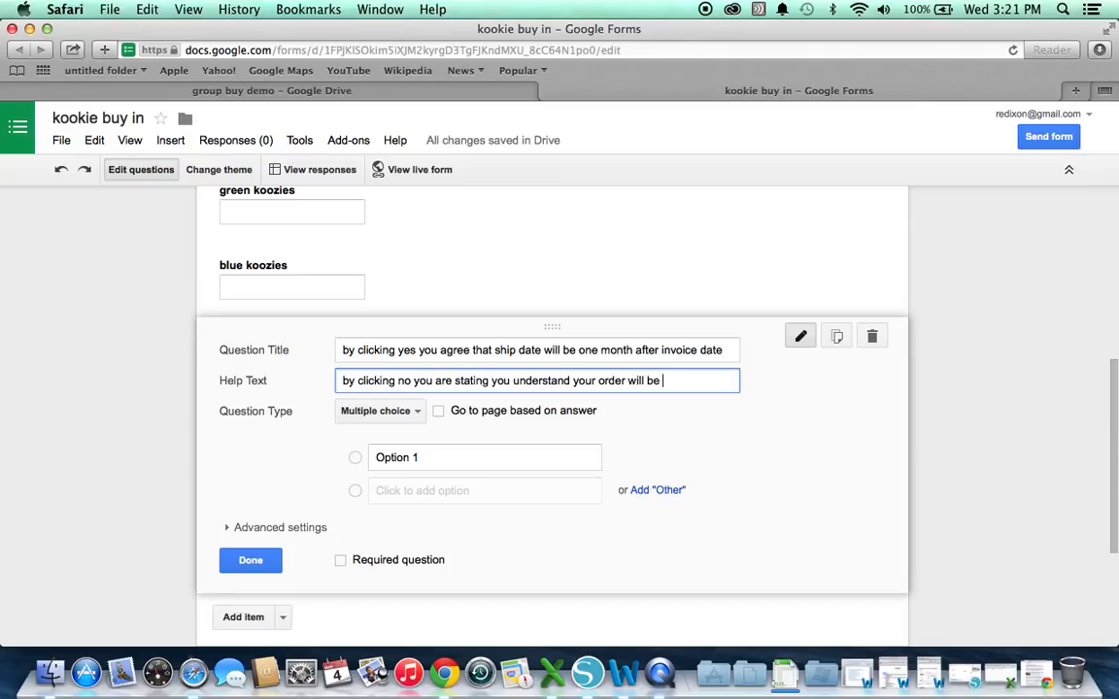
{"action": "key", "text": "BackSpace"}
{"action": "key", "text": "BackSpace"}
{"action": "key", "text": "BackSpace"}
{"action": "type", "text": "not be processed"}
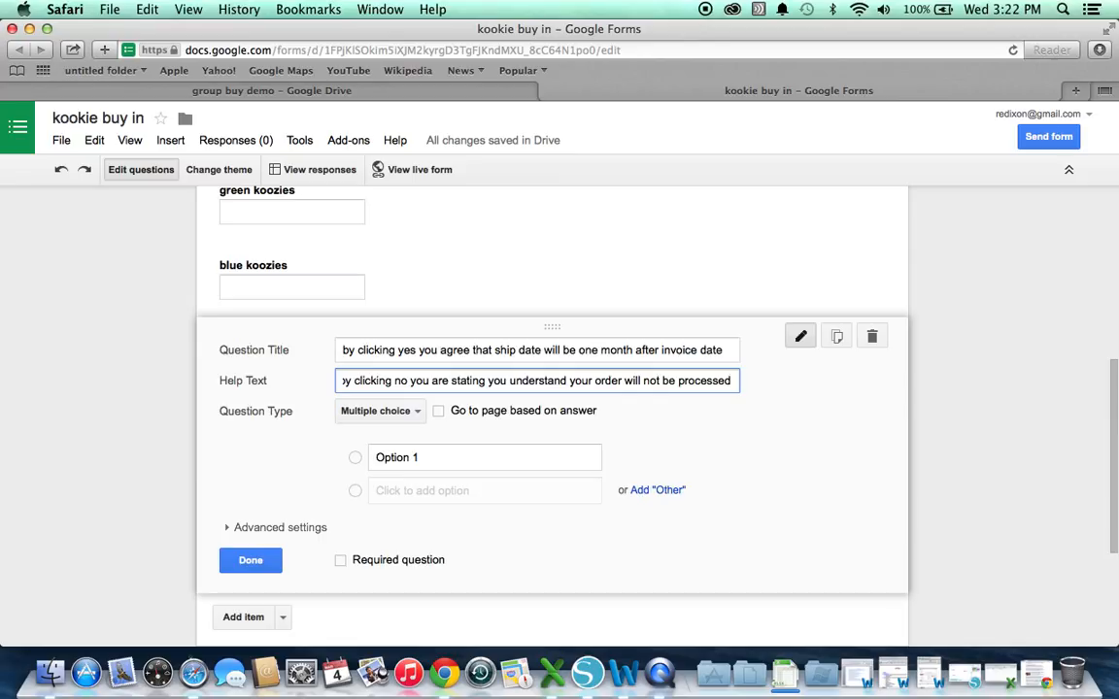
Give the agreement question yes/no options and make it required
{"action": "left_click", "coordinate": [454, 459]}
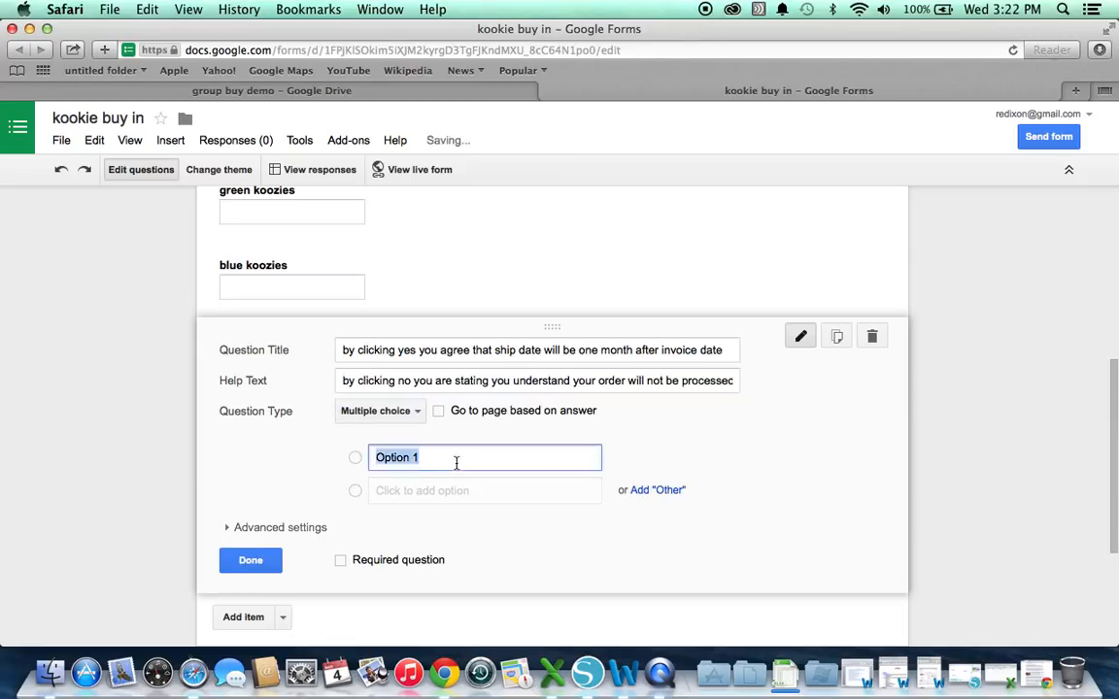
{"action": "type", "text": "yes"}
{"action": "key", "text": "Return"}
{"action": "type", "text": "no"}
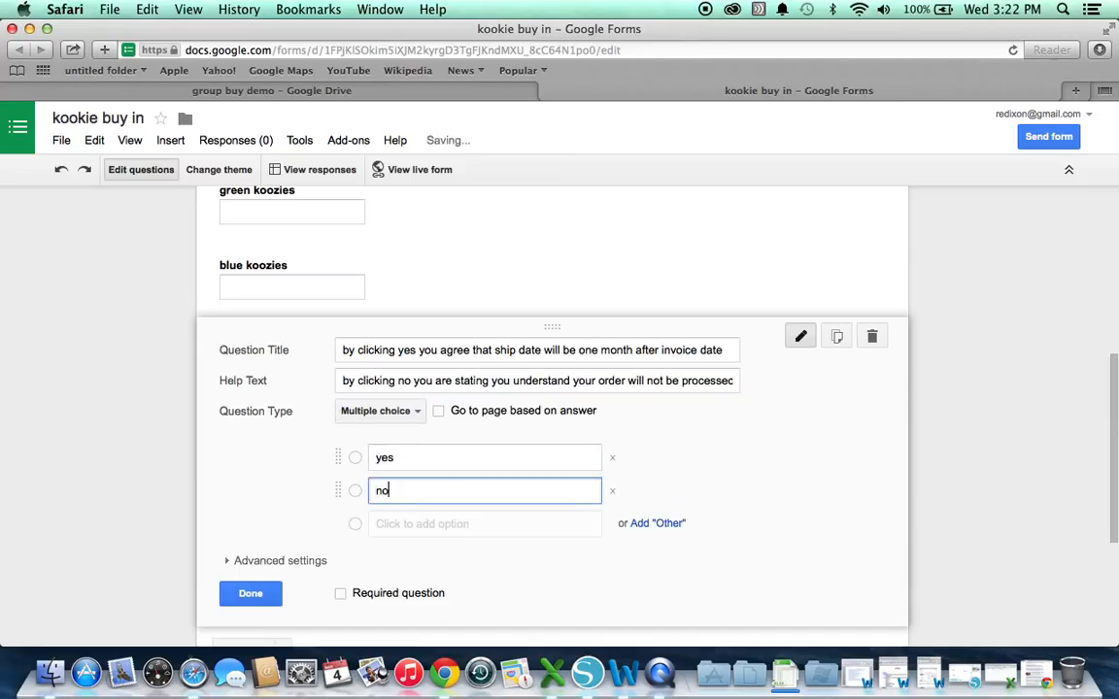
{"action": "left_click", "coordinate": [340, 592]}
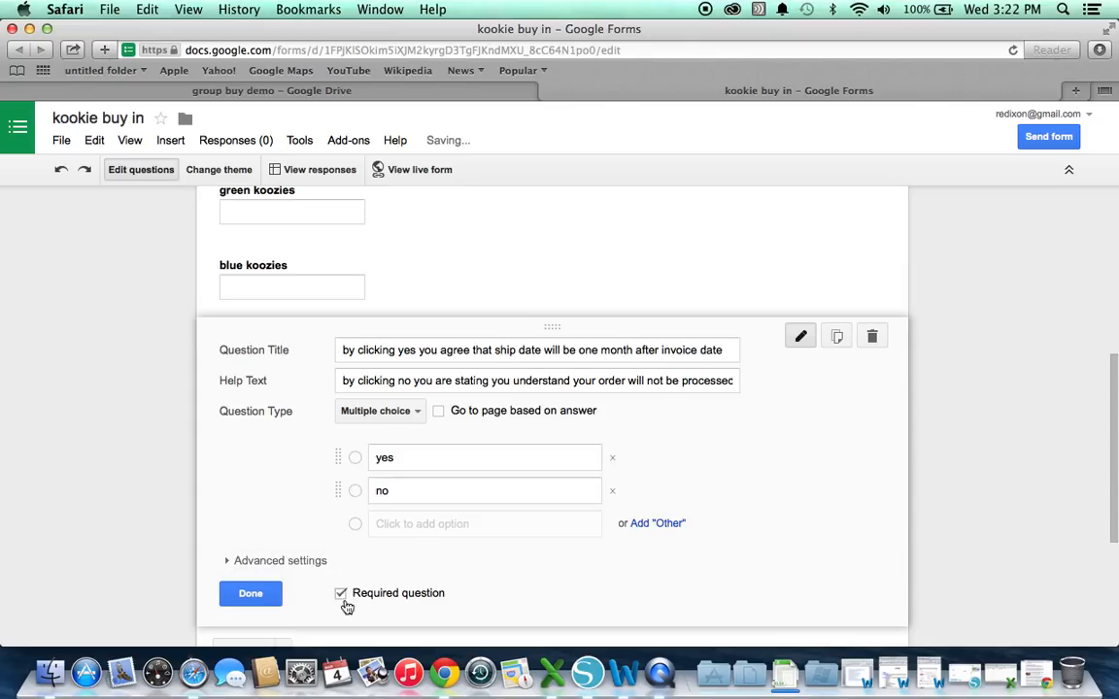
{"action": "scroll", "coordinate": [347, 604], "scroll_direction": "down", "scroll_amount": 5}
{"action": "left_click", "coordinate": [254, 373]}
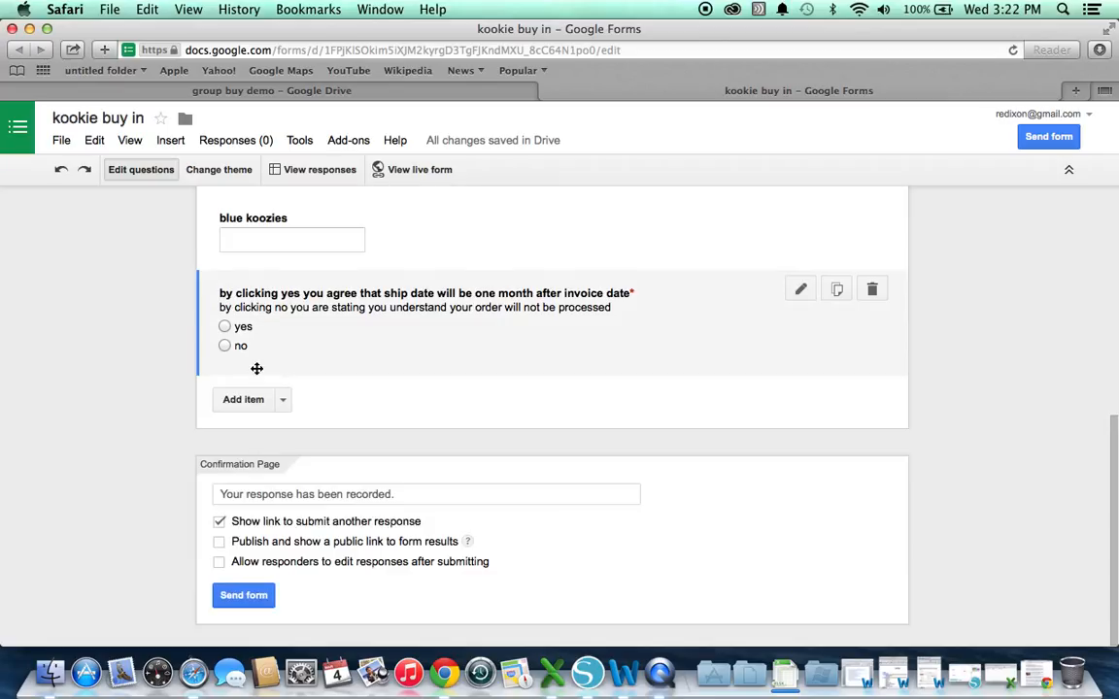
Untick 'Show link to submit another response' and tick 'Allow responders to edit responses after submitting'
{"action": "scroll", "coordinate": [257, 371], "scroll_direction": "up", "scroll_amount": 5}
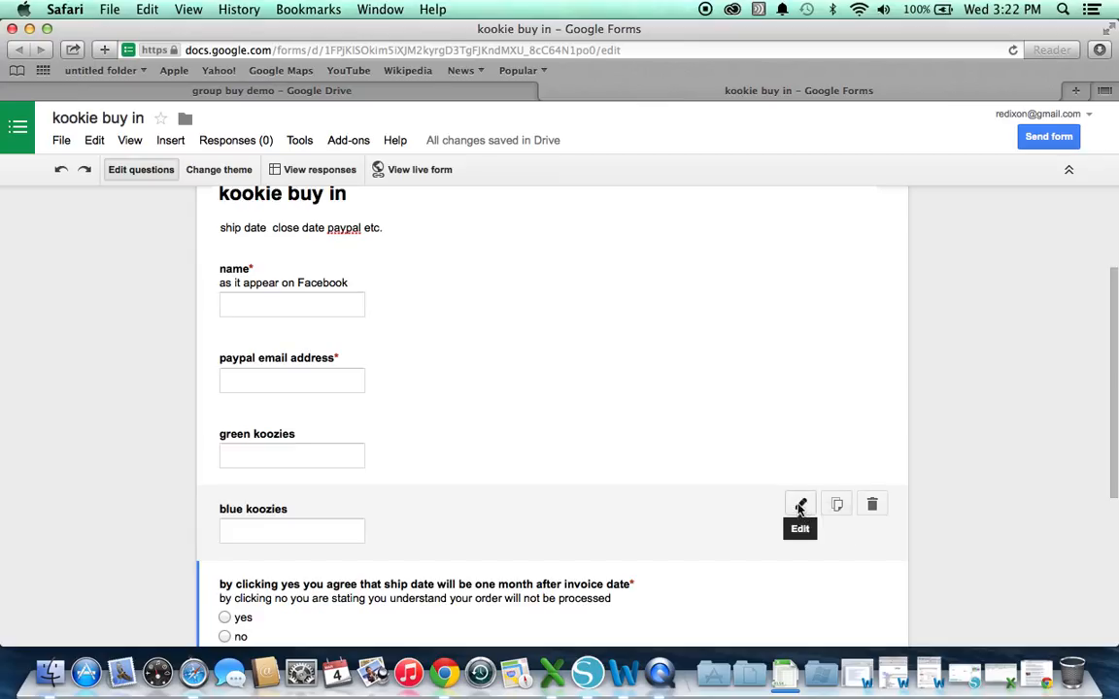
{"action": "scroll", "coordinate": [799, 511], "scroll_direction": "down", "scroll_amount": 3}
{"action": "scroll", "coordinate": [799, 511], "scroll_direction": "down", "scroll_amount": 3}
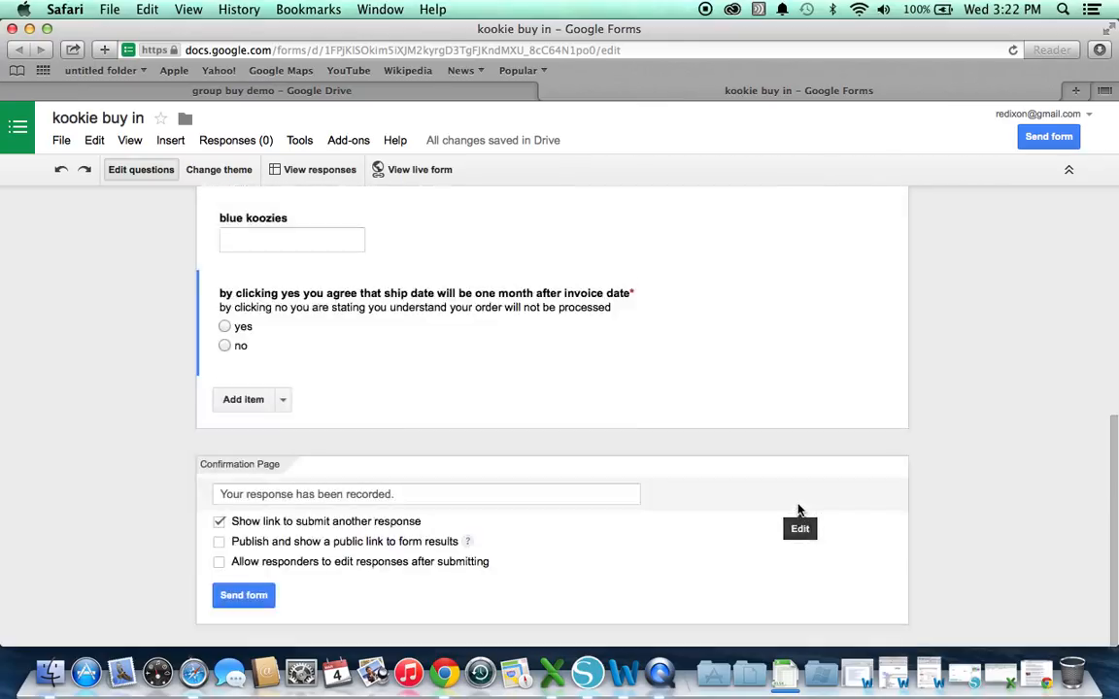
{"action": "left_click", "coordinate": [218, 524]}
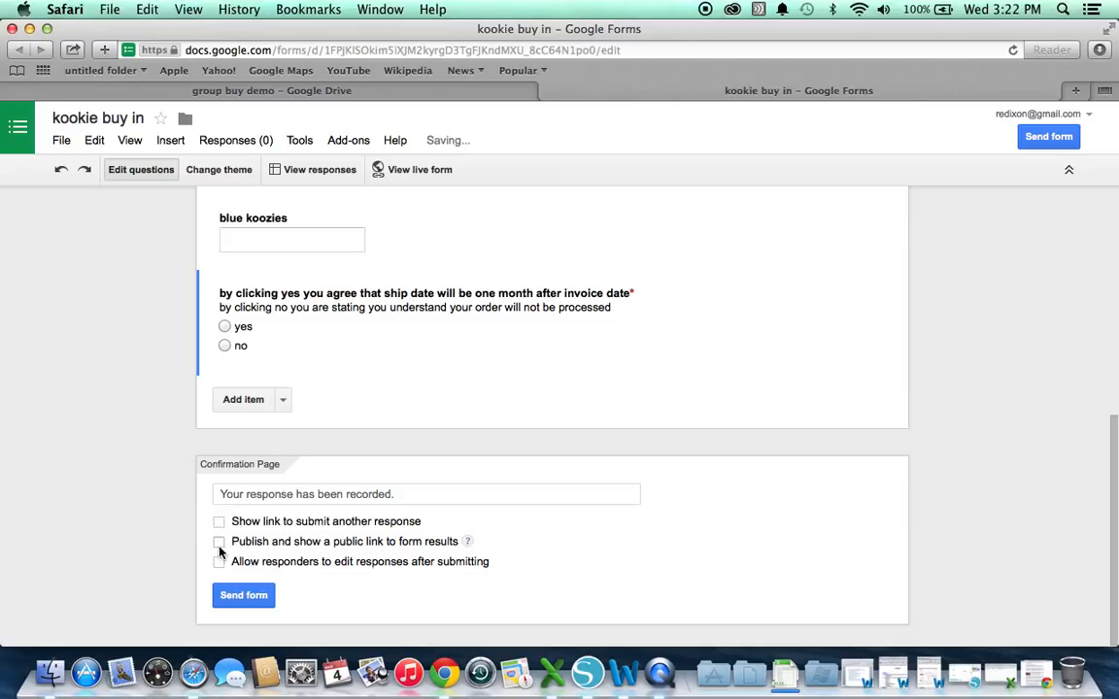
{"action": "left_click", "coordinate": [219, 561]}
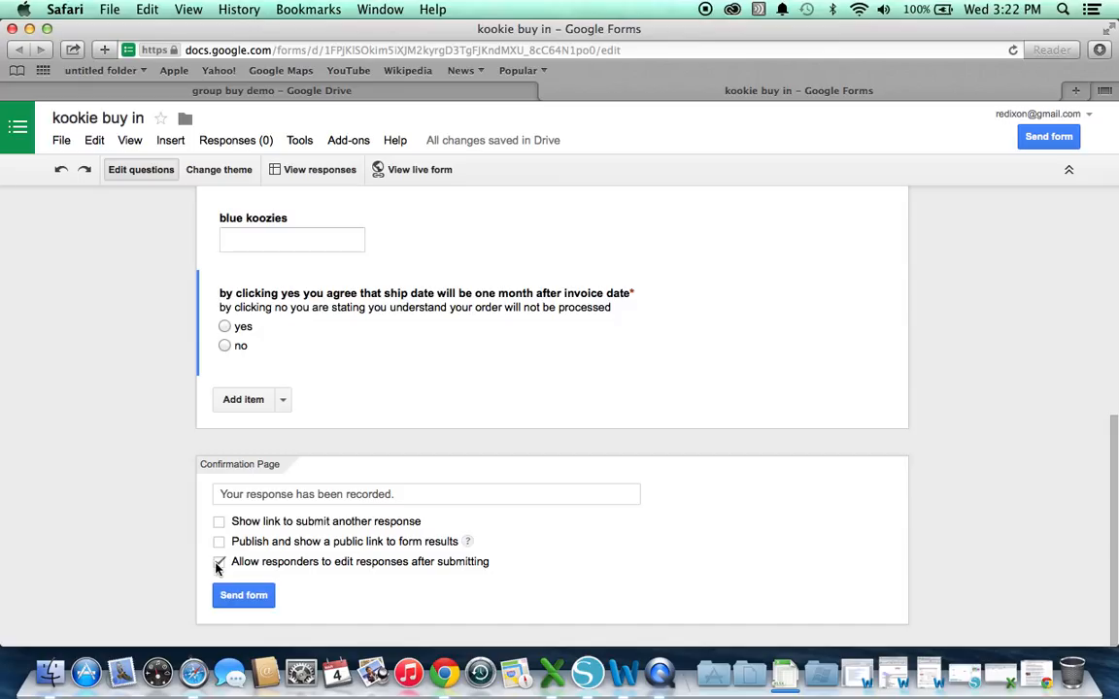
{"action": "scroll", "coordinate": [216, 569], "scroll_direction": "up", "scroll_amount": 10}
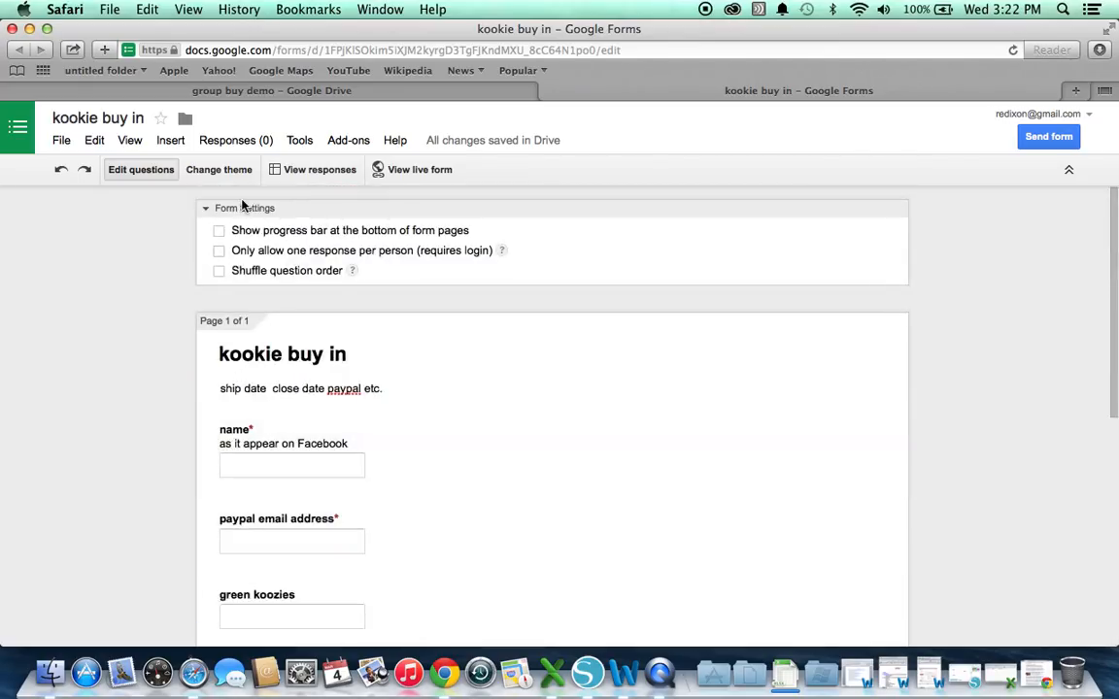
{"action": "left_click", "coordinate": [230, 148]}
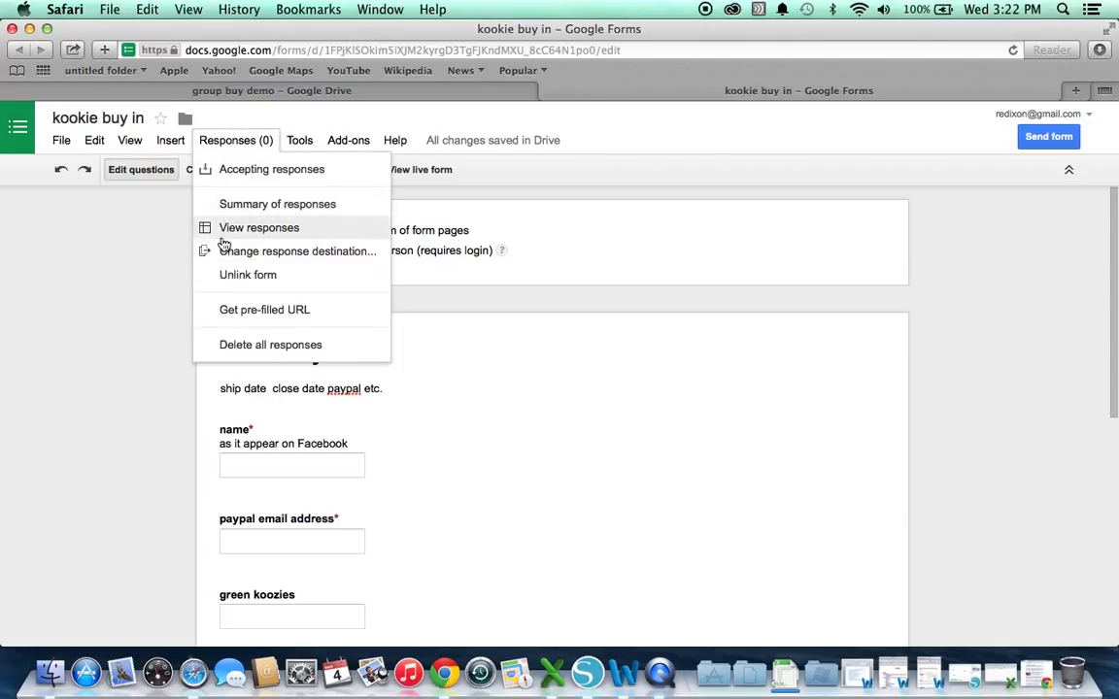
Apply the 'At the Fair' default theme to the form
{"action": "scroll", "coordinate": [112, 330], "scroll_direction": "down", "scroll_amount": 5}
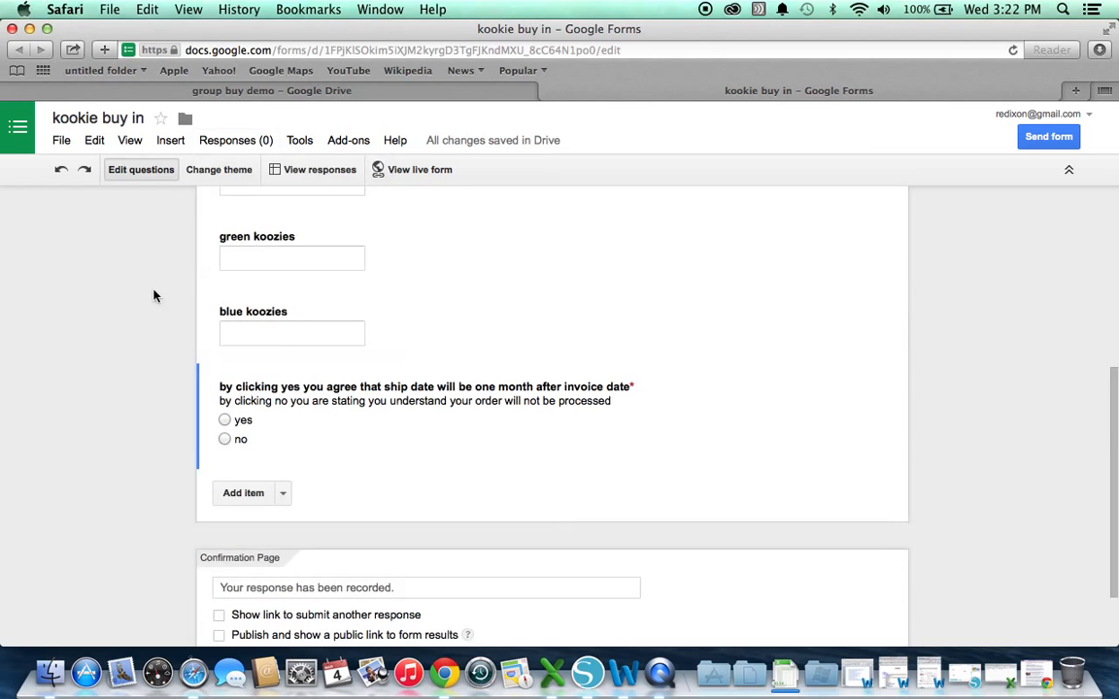
{"action": "left_click", "coordinate": [220, 170]}
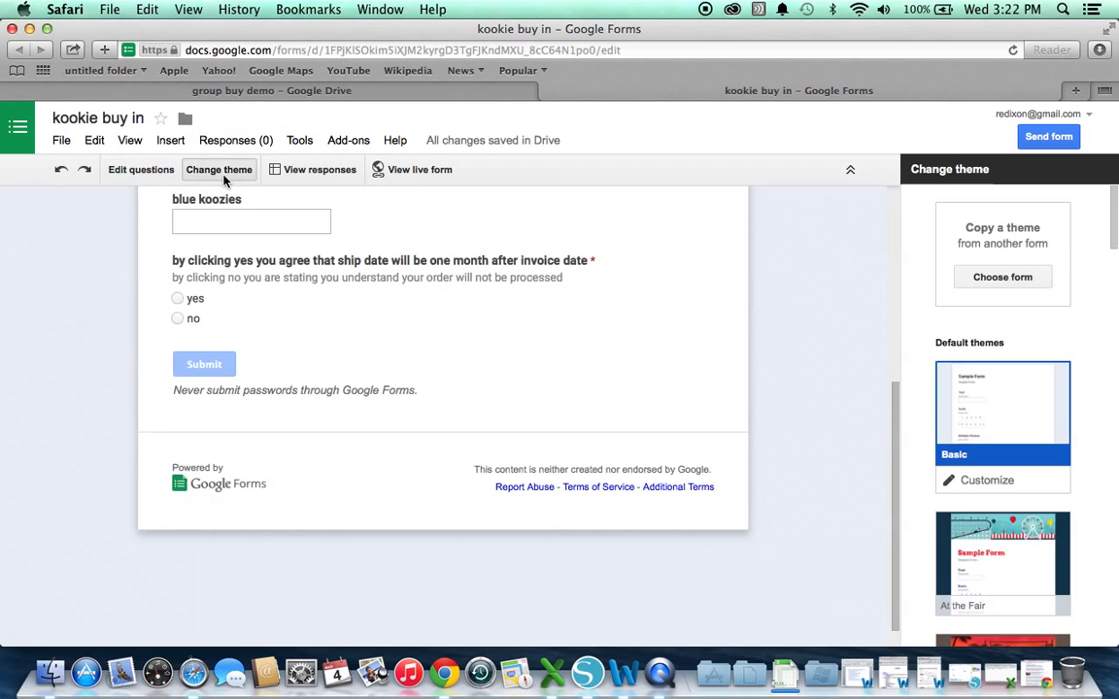
{"action": "scroll", "coordinate": [969, 449], "scroll_direction": "down", "scroll_amount": 2}
{"action": "left_click", "coordinate": [969, 449]}
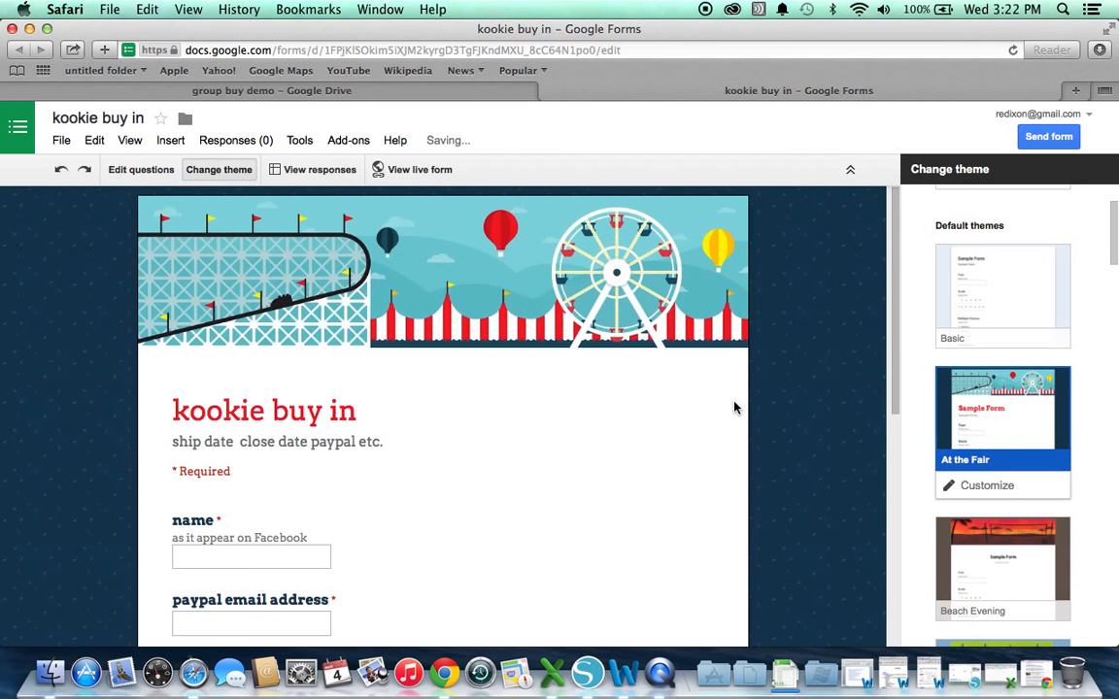
{"action": "scroll", "coordinate": [734, 408], "scroll_direction": "down", "scroll_amount": 10}
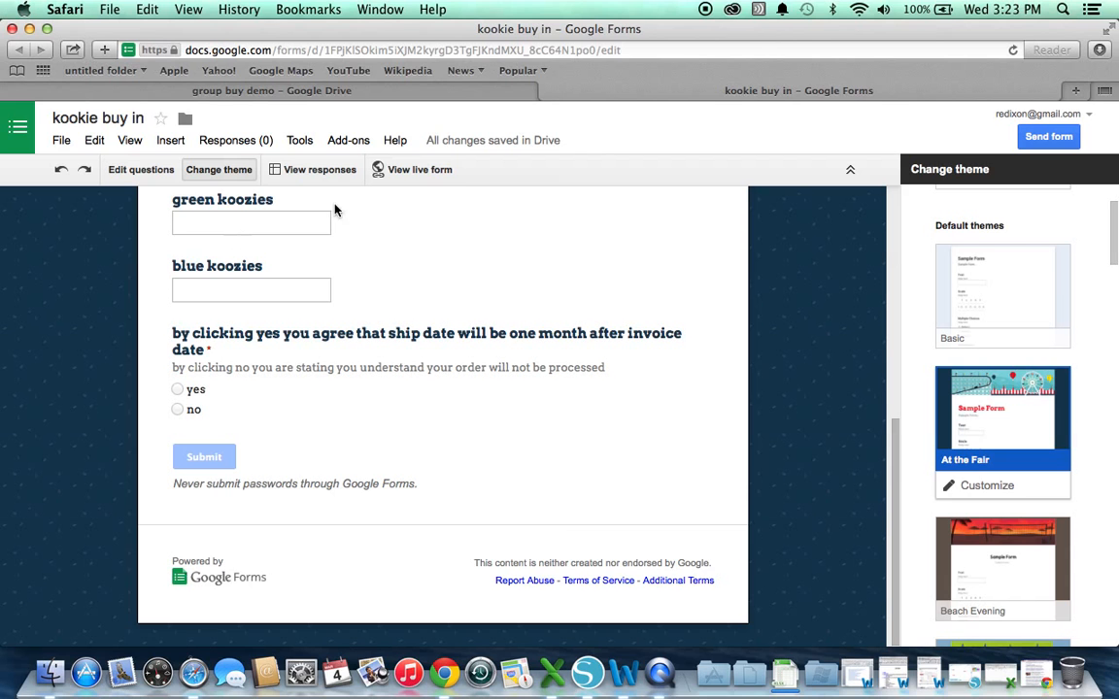
On the live form, submit a test response with a name, an email, 100 green, 150 blue and yes
{"action": "left_click", "coordinate": [410, 179]}
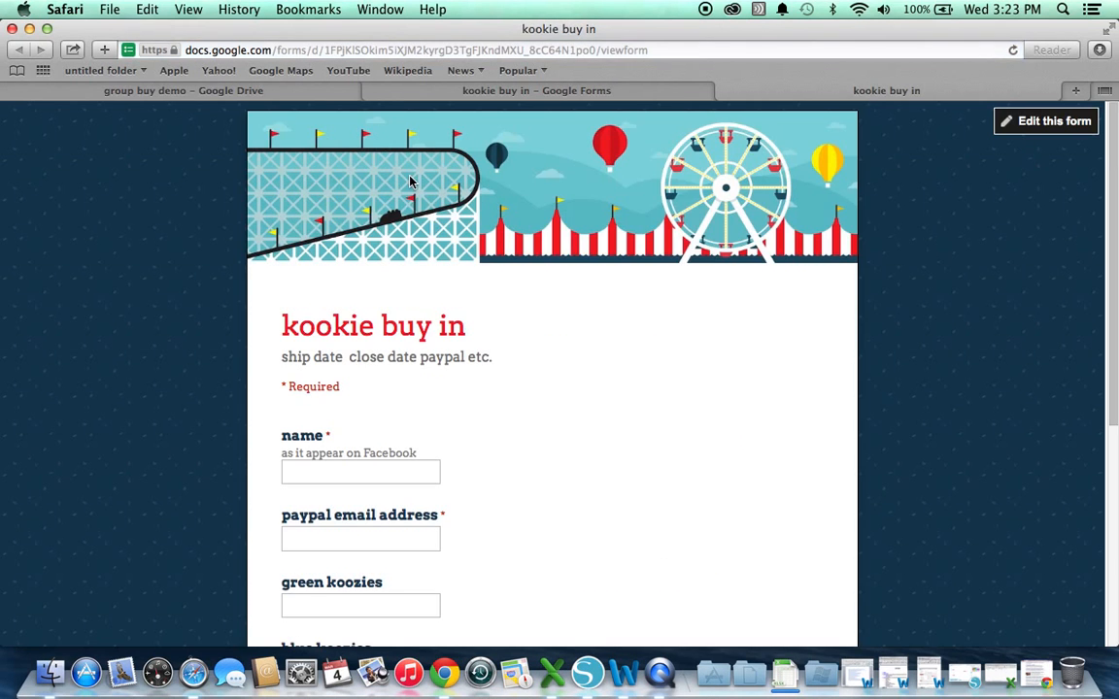
{"action": "left_click", "coordinate": [348, 469]}
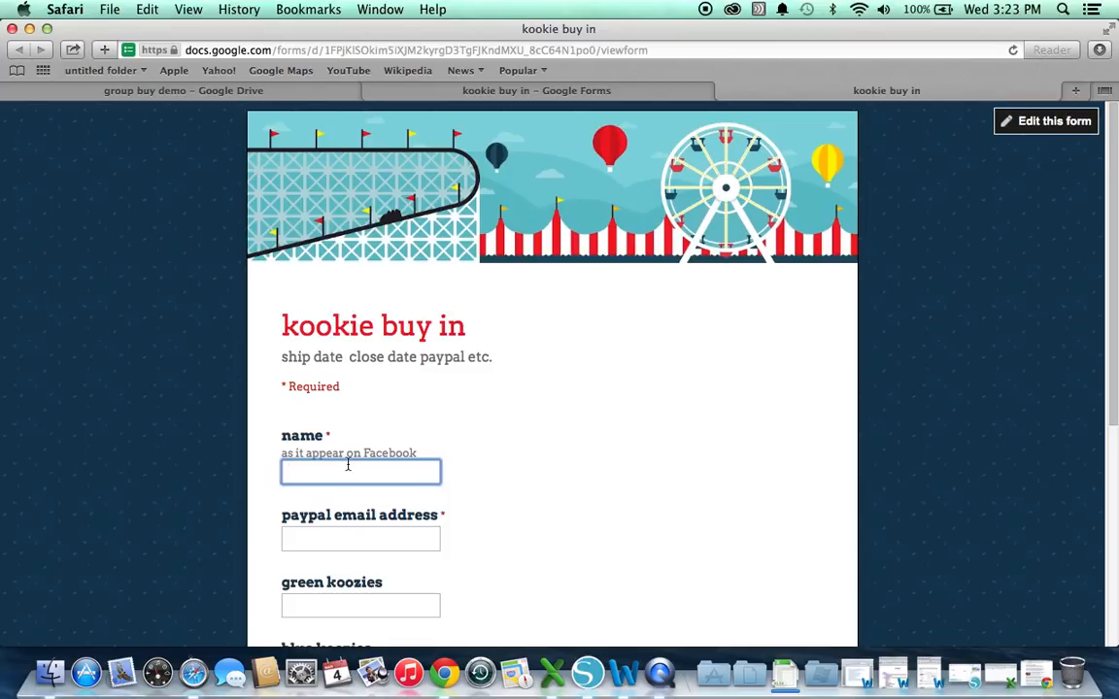
{"action": "type", "text": "bella"}
{"action": "key", "text": "Tab"}
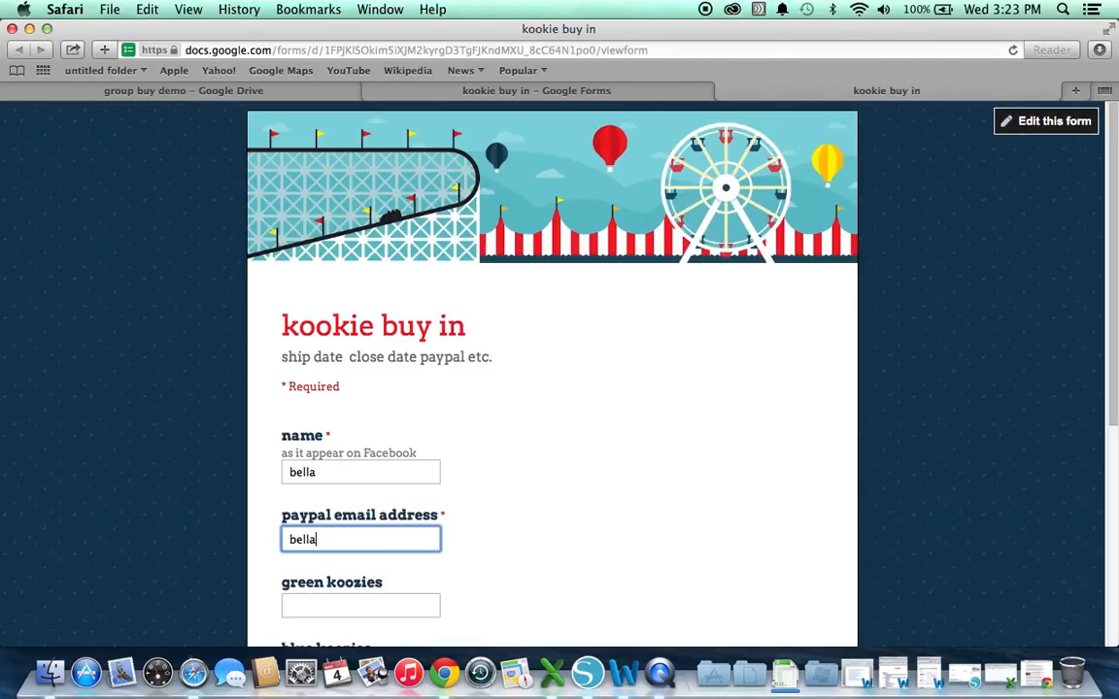
{"action": "key", "text": "Tab"}
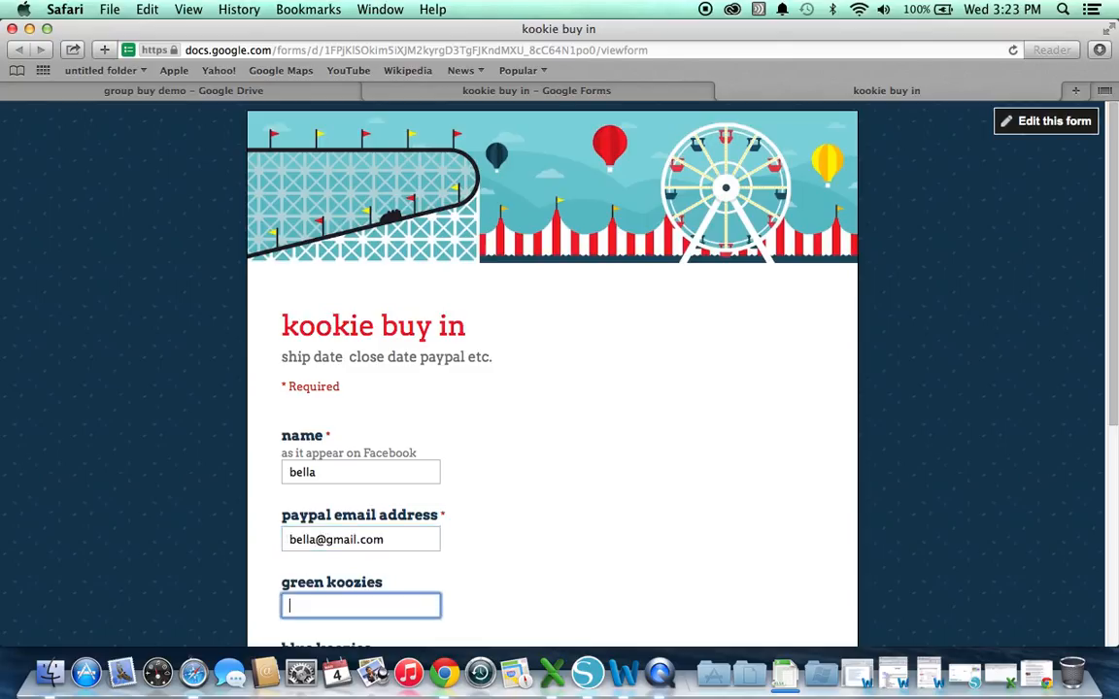
{"action": "type", "text": "100"}
{"action": "key", "text": "Tab"}
{"action": "type", "text": "1"}
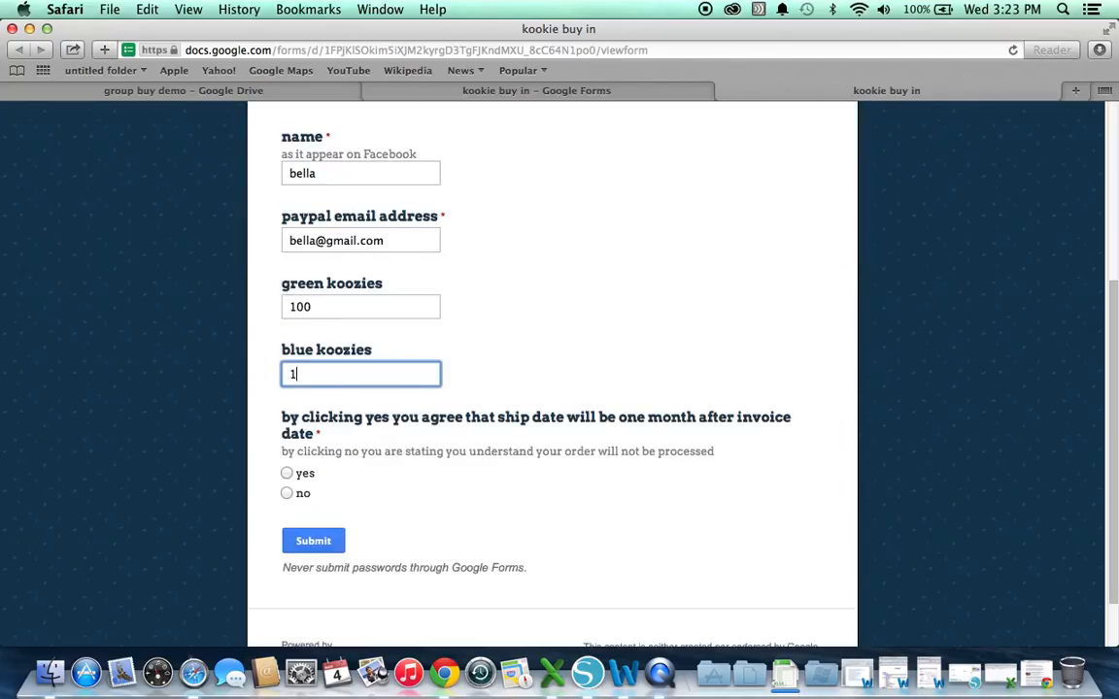
{"action": "type", "text": "50"}
{"action": "left_click", "coordinate": [287, 474]}
{"action": "left_click", "coordinate": [311, 540]}
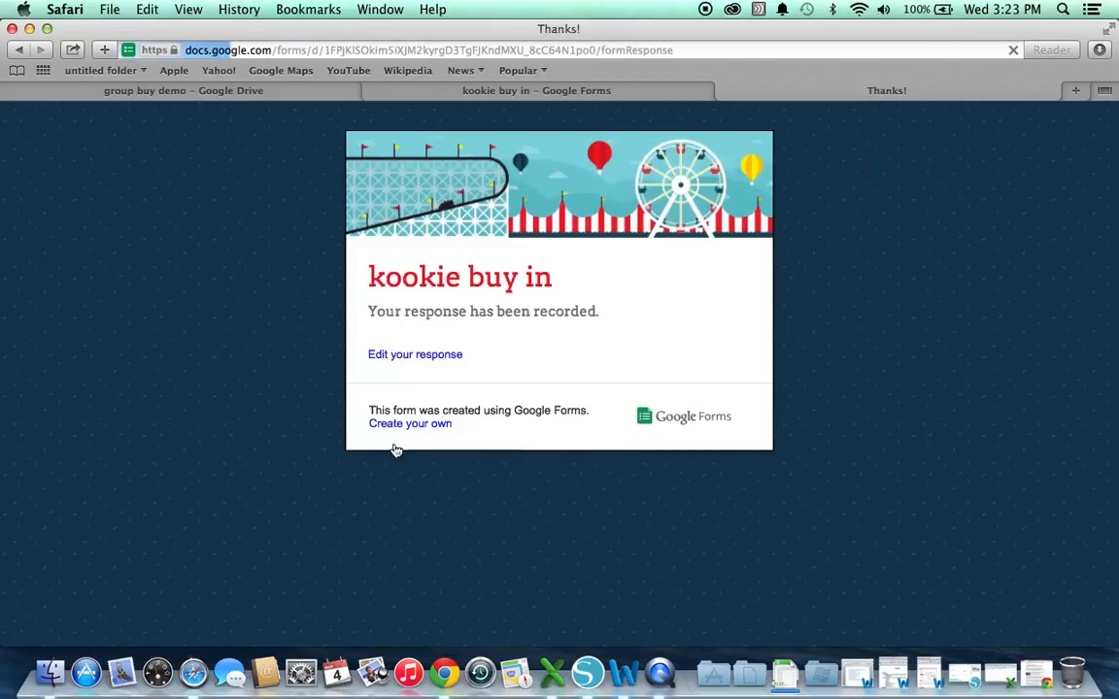
Edit the submitted response to 500 green and 500 blue koozies, resubmit, and return to the editor
{"action": "left_click", "coordinate": [388, 357]}
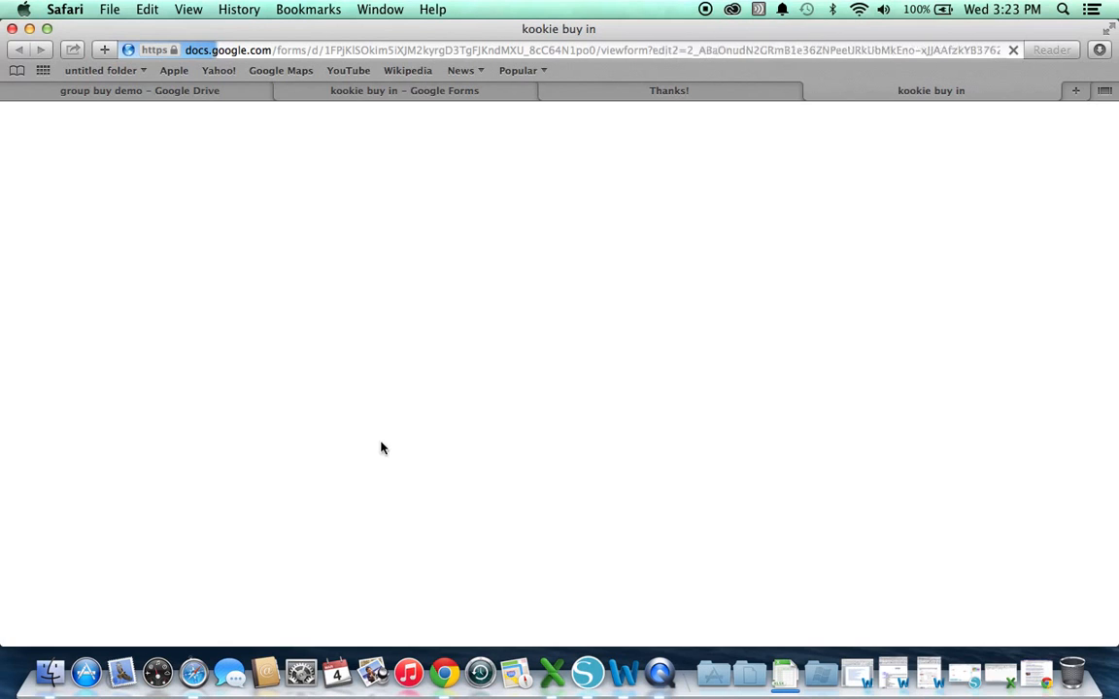
{"action": "scroll", "coordinate": [381, 447], "scroll_direction": "down", "scroll_amount": 10}
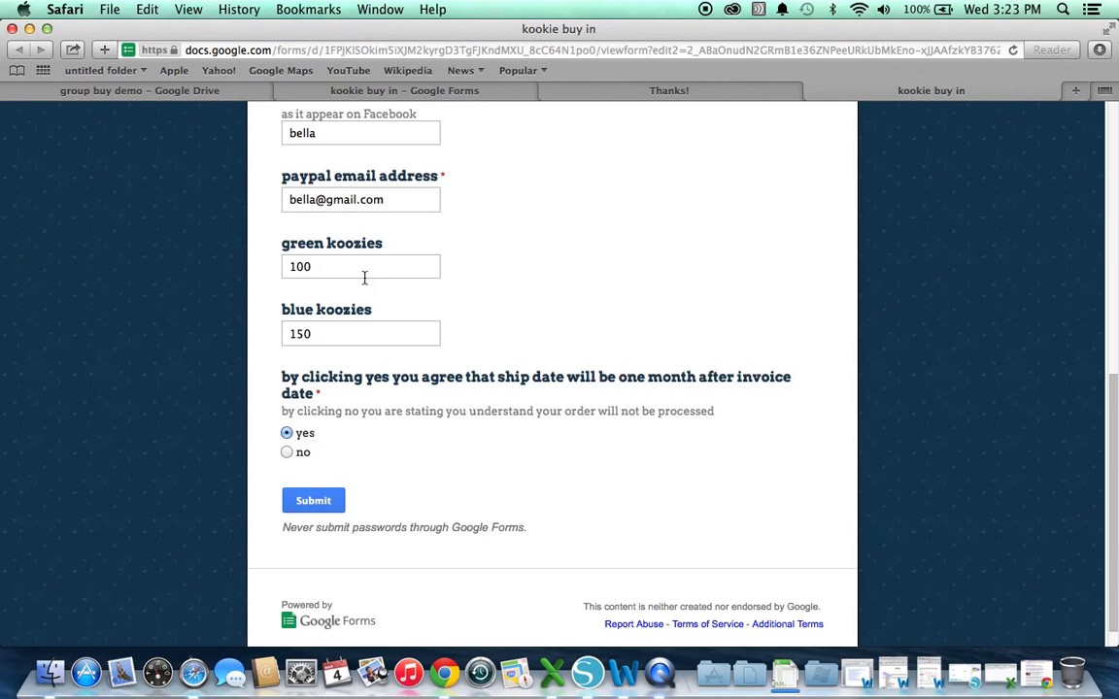
{"action": "left_click", "coordinate": [354, 260]}
{"action": "key", "text": "BackSpace"}
{"action": "key", "text": "BackSpace"}
{"action": "key", "text": "BackSpace"}
{"action": "type", "text": "5"}
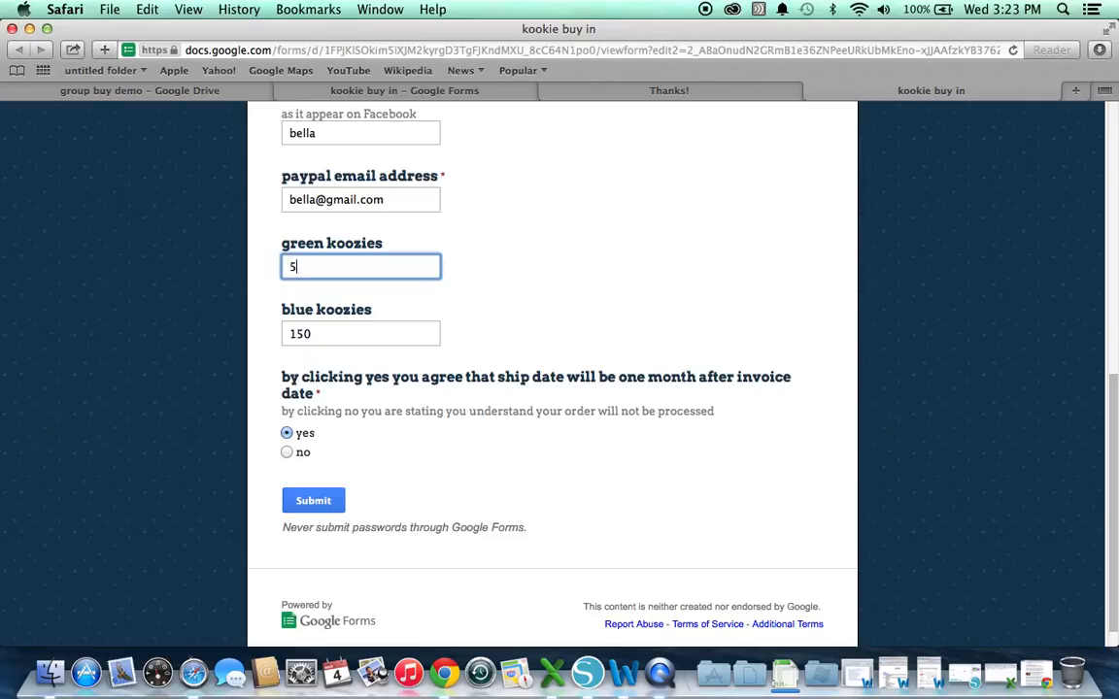
{"action": "type", "text": "00"}
{"action": "left_click", "coordinate": [332, 332]}
{"action": "key", "text": "BackSpace"}
{"action": "key", "text": "BackSpace"}
{"action": "key", "text": "BackSpace"}
{"action": "type", "text": "50"}
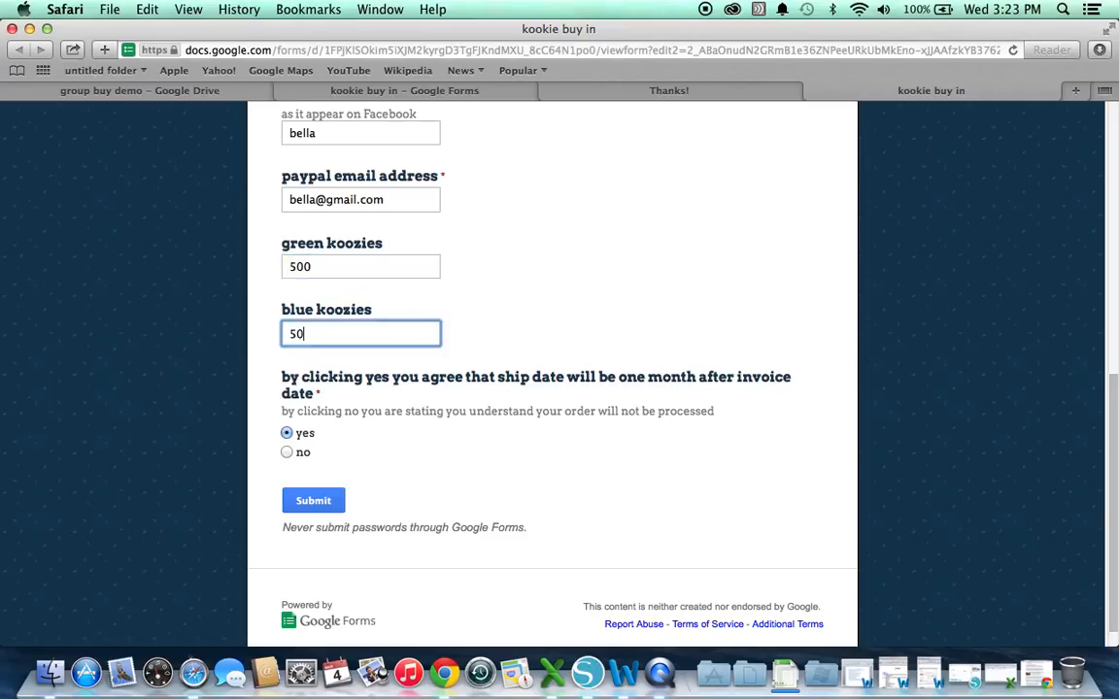
{"action": "type", "text": "0"}
{"action": "left_click", "coordinate": [313, 500]}
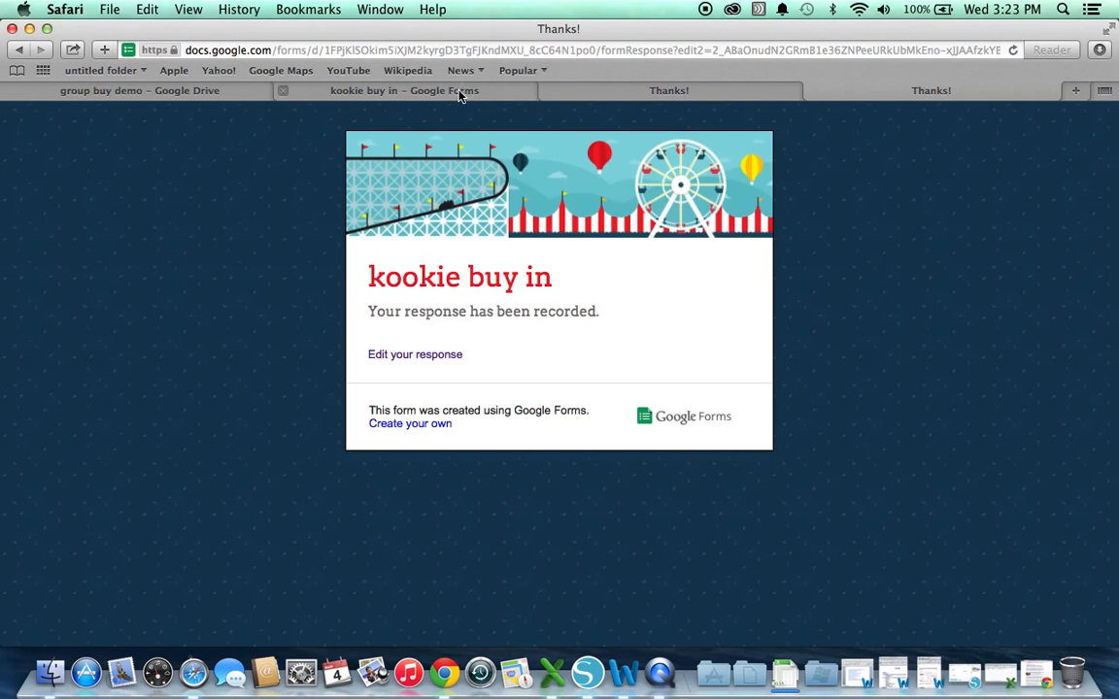
{"action": "left_click", "coordinate": [416, 90]}
{"action": "scroll", "coordinate": [408, 318], "scroll_direction": "up", "scroll_amount": 15}
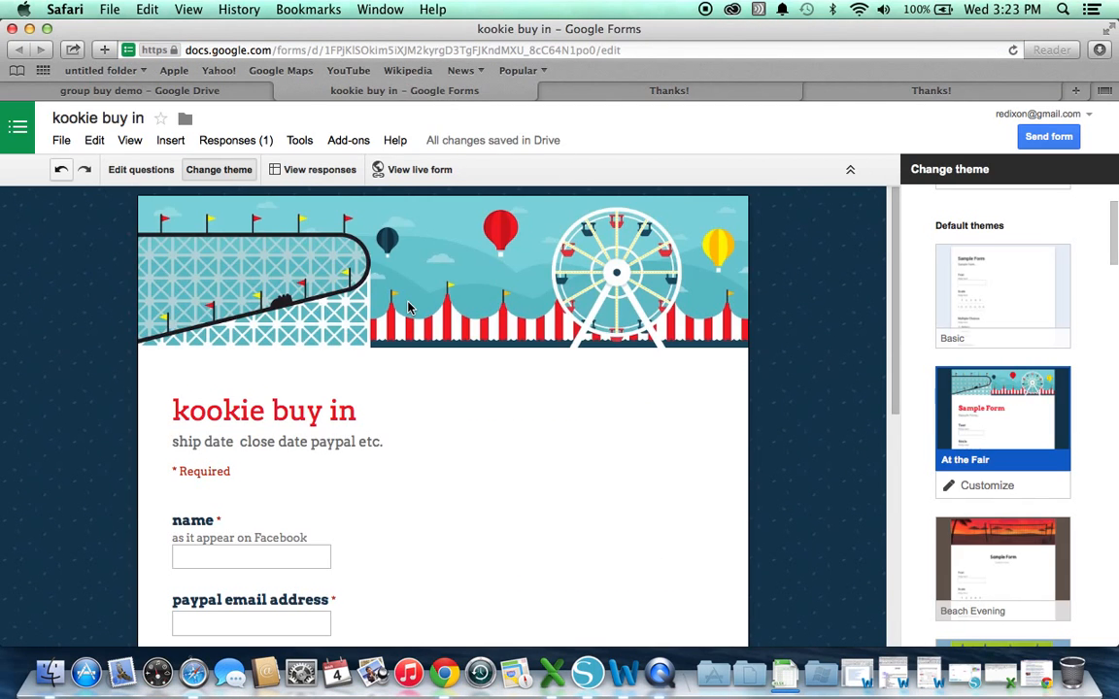
Open the live form again and enter the responder's name and PayPal e-mail address
{"action": "left_click", "coordinate": [413, 171]}
{"action": "left_click", "coordinate": [354, 475]}
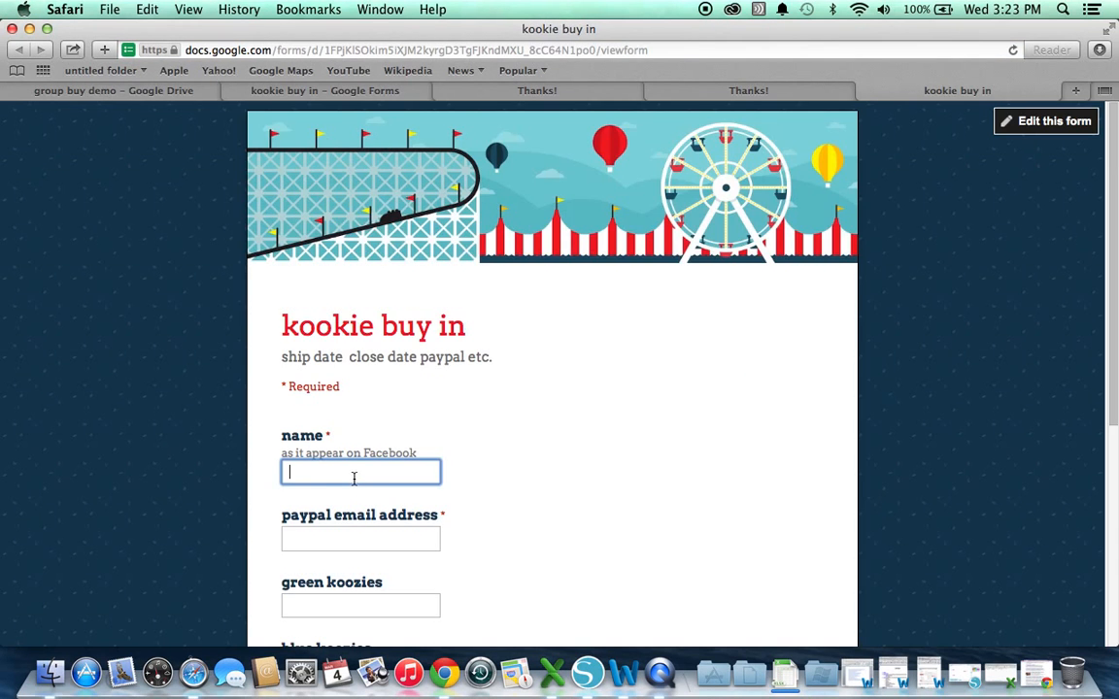
{"action": "type", "text": "rebrek"}
{"action": "key", "text": "BackSpace"}
{"action": "key", "text": "BackSpace"}
{"action": "key", "text": "BackSpace"}
{"action": "type", "text": "eak"}
{"action": "key", "text": "BackSpace"}
{"action": "key", "text": "BackSpace"}
{"action": "type", "text": "kah"}
{"action": "key", "text": "Tab"}
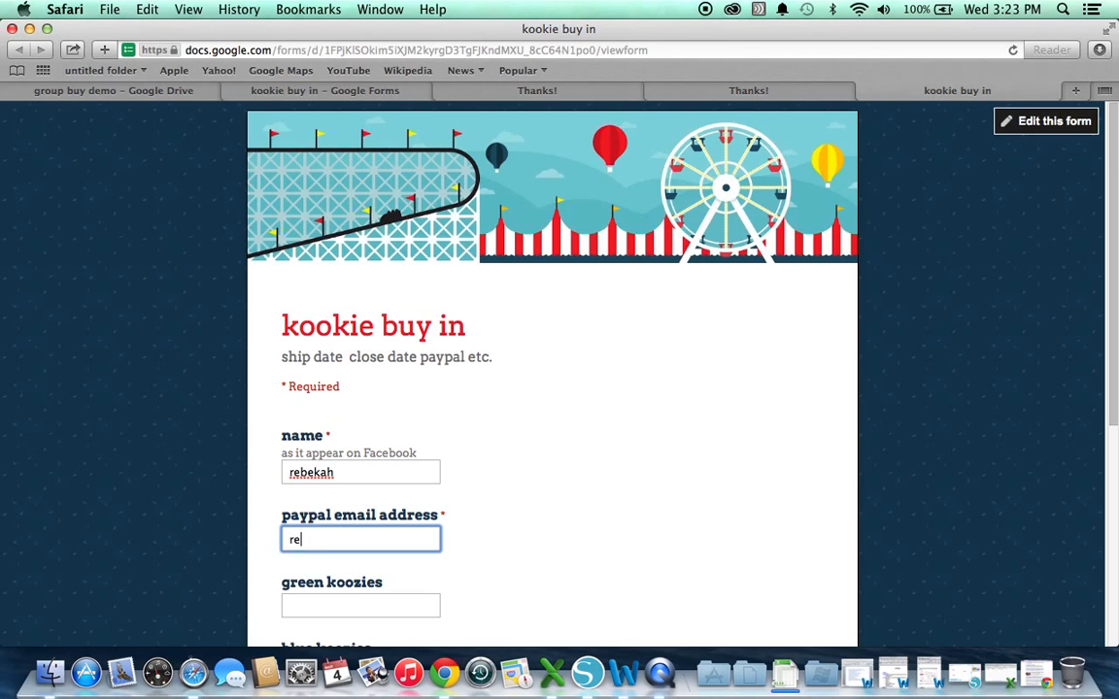
Order 10 green and 10 blue koozies, agree to the ship date terms, and submit
{"action": "key", "text": "Tab"}
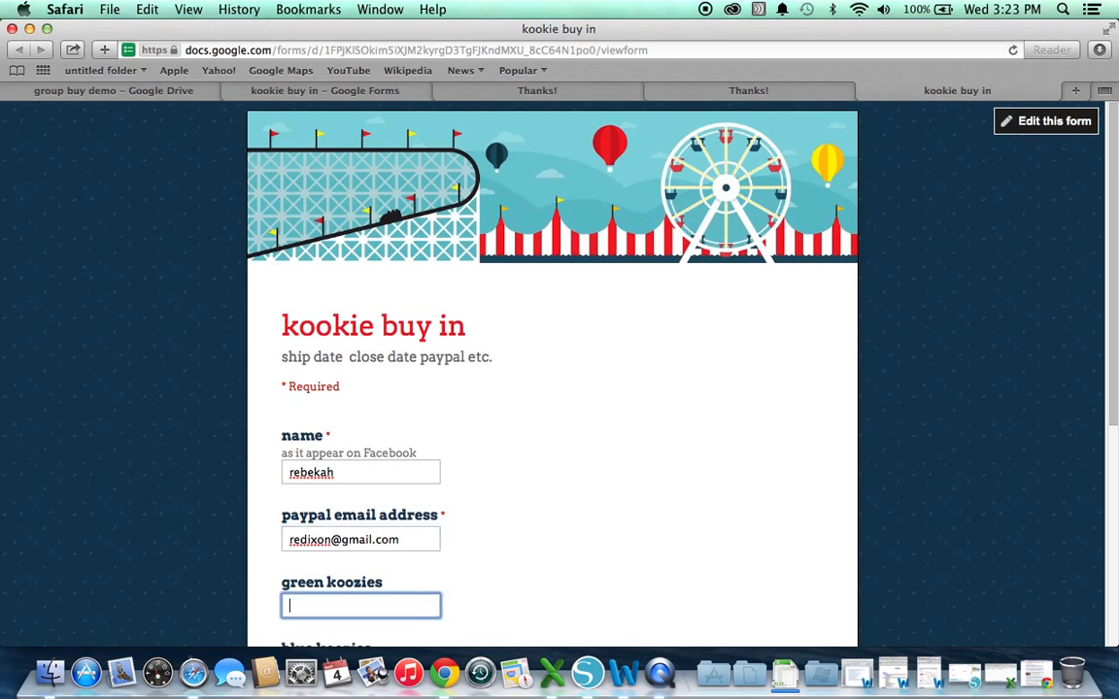
{"action": "type", "text": "10"}
{"action": "key", "text": "Tab"}
{"action": "type", "text": "10"}
{"action": "key", "text": "Tab"}
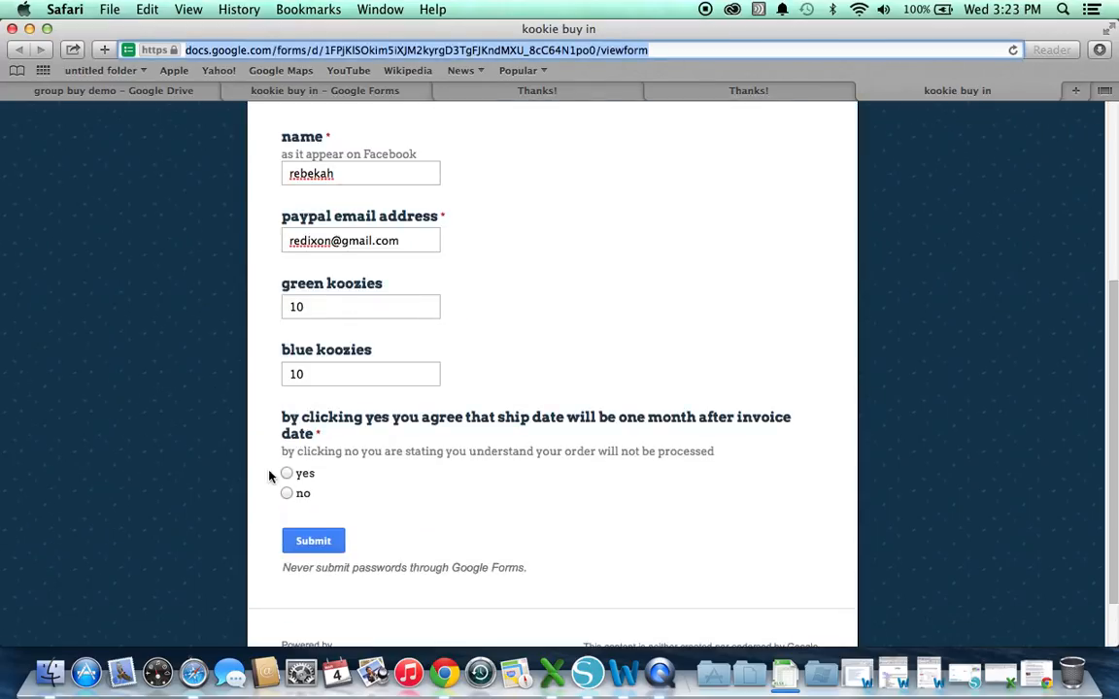
{"action": "left_click", "coordinate": [294, 483]}
{"action": "left_click", "coordinate": [287, 474]}
{"action": "left_click", "coordinate": [309, 541]}
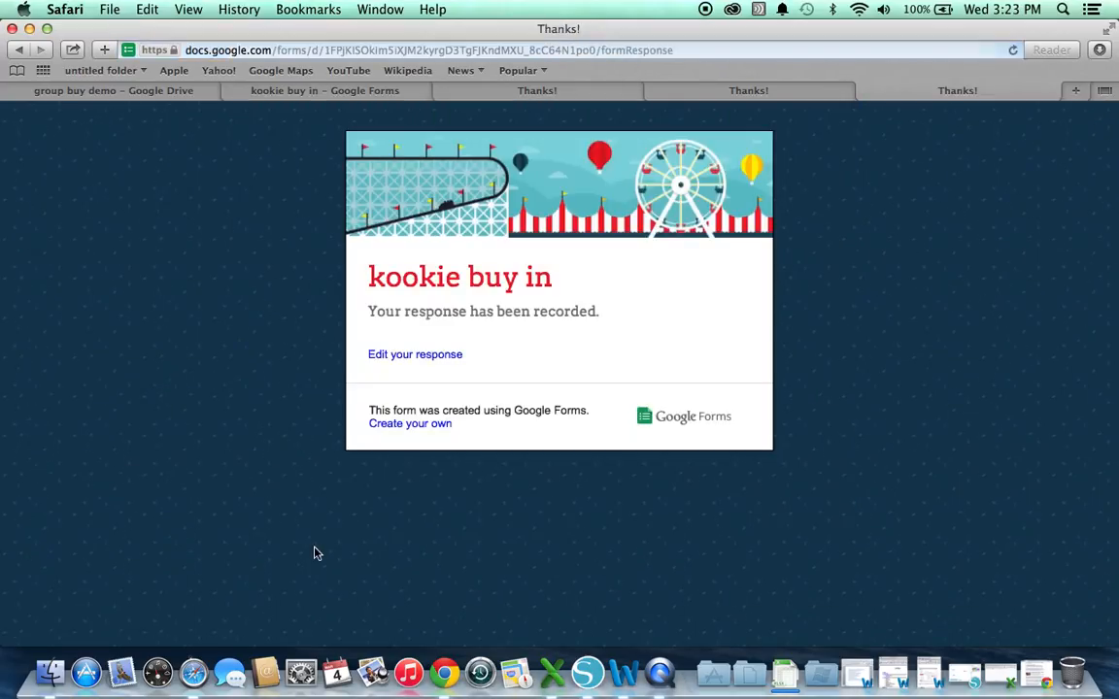
Close the three leftover thank-you tabs
{"action": "left_click", "coordinate": [866, 92]}
{"action": "left_click", "coordinate": [811, 91]}
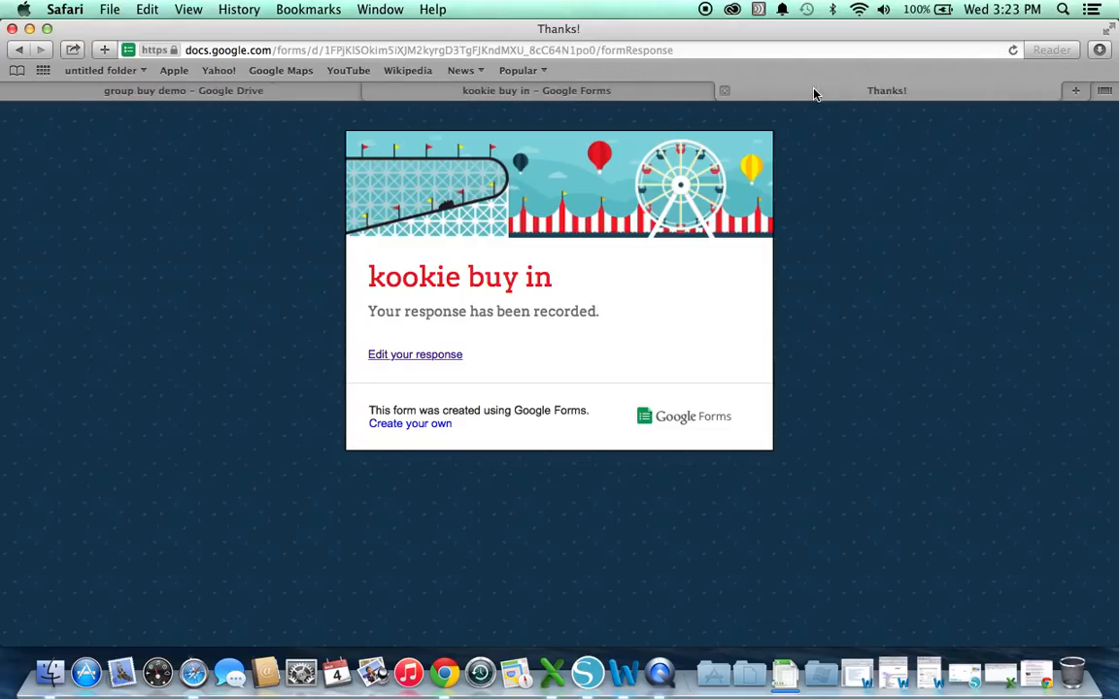
{"action": "left_click", "coordinate": [724, 91]}
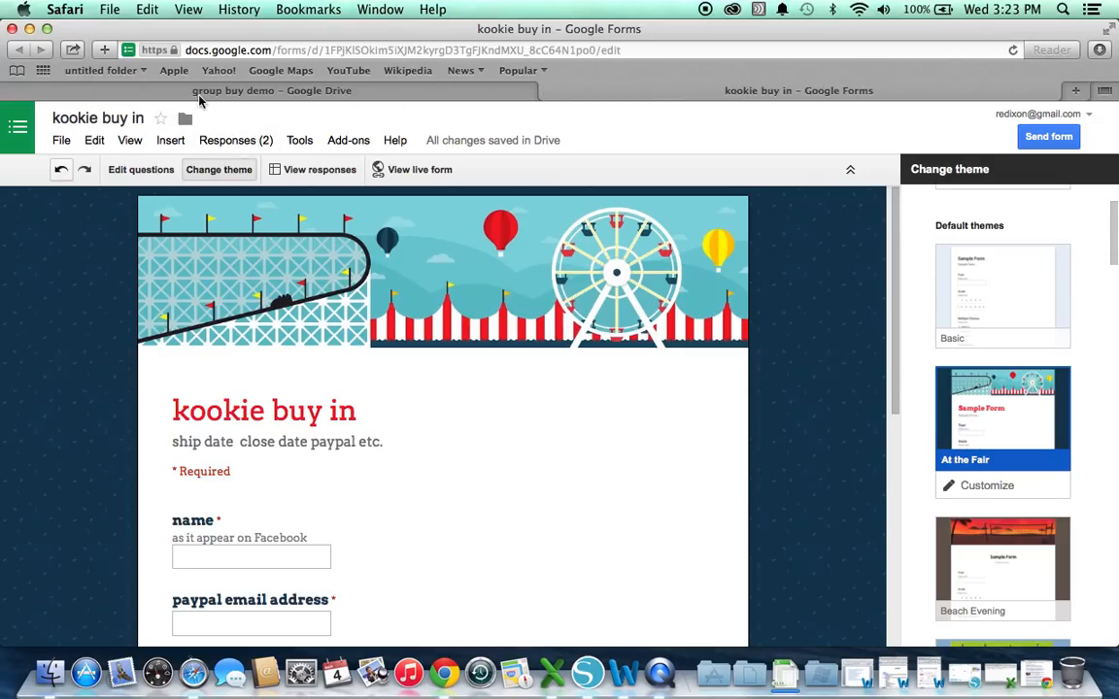
Go to Google Drive, enter the group buy demo folder, and open the kookie buy in form
{"action": "left_click", "coordinate": [27, 130]}
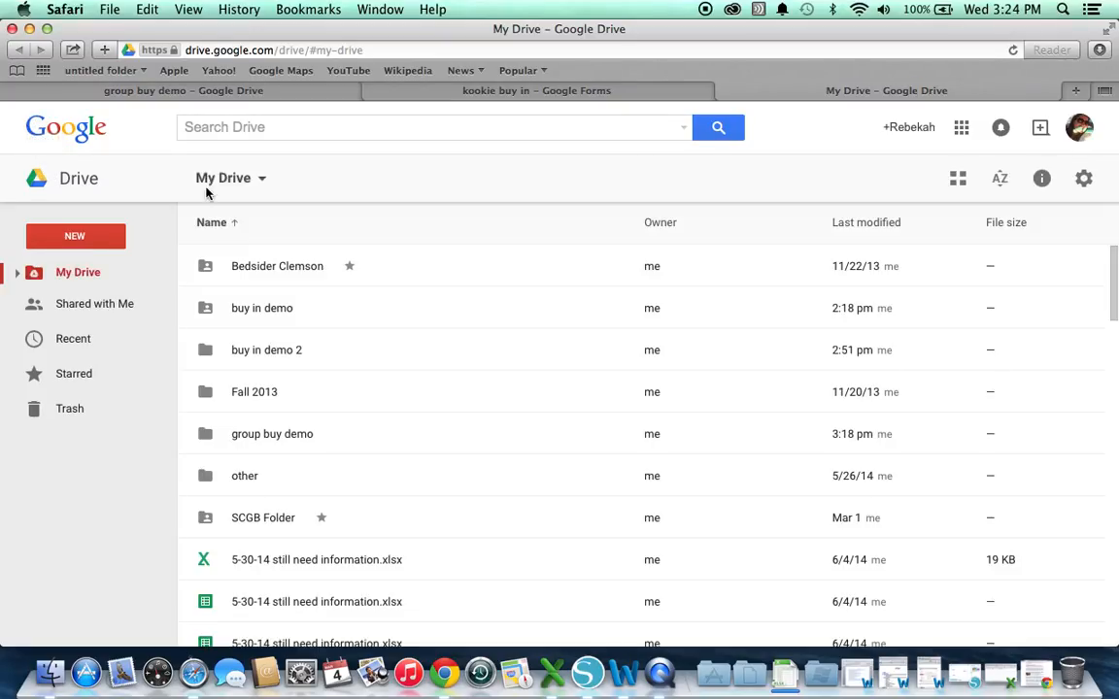
{"action": "double_click", "coordinate": [286, 441]}
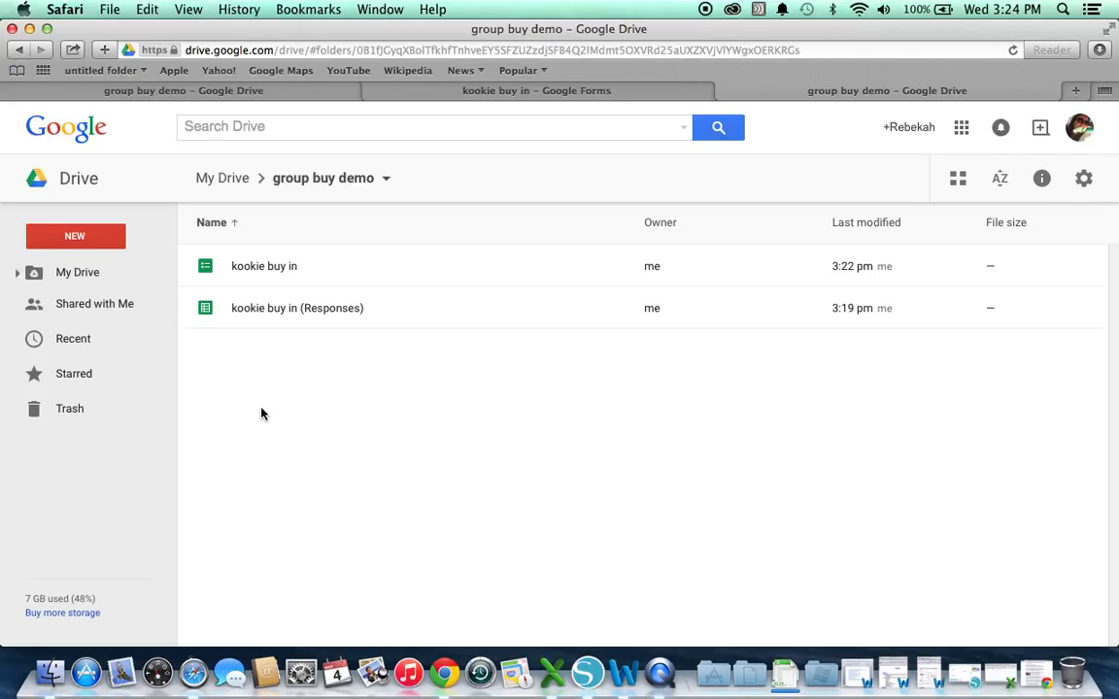
{"action": "left_click", "coordinate": [248, 275]}
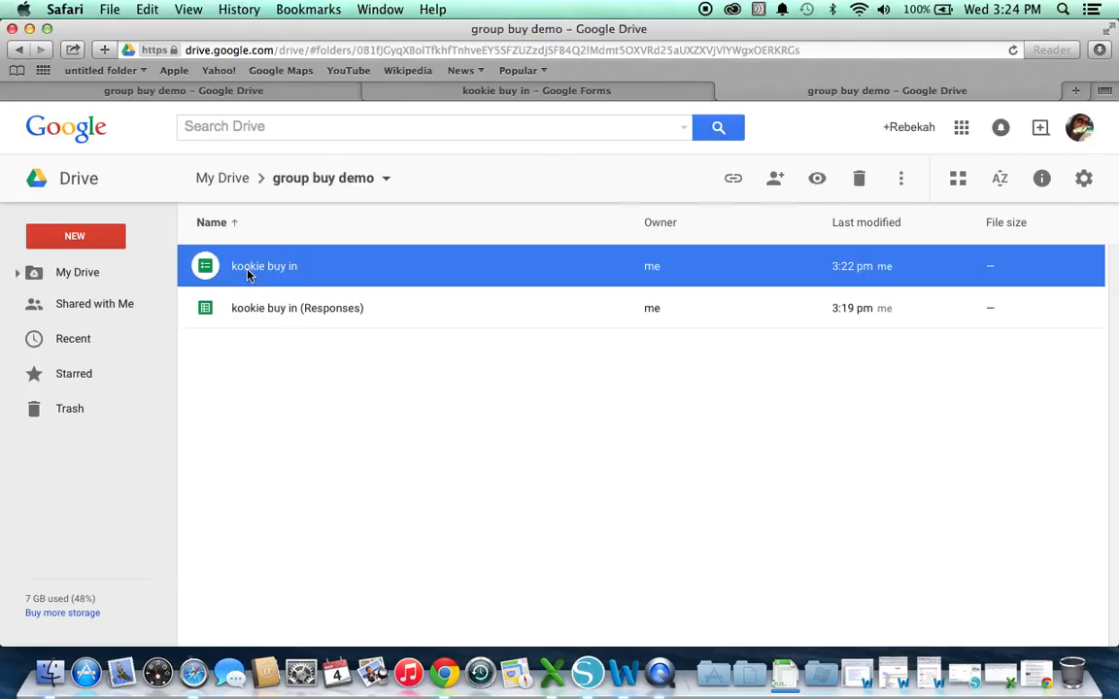
{"action": "double_click", "coordinate": [247, 275]}
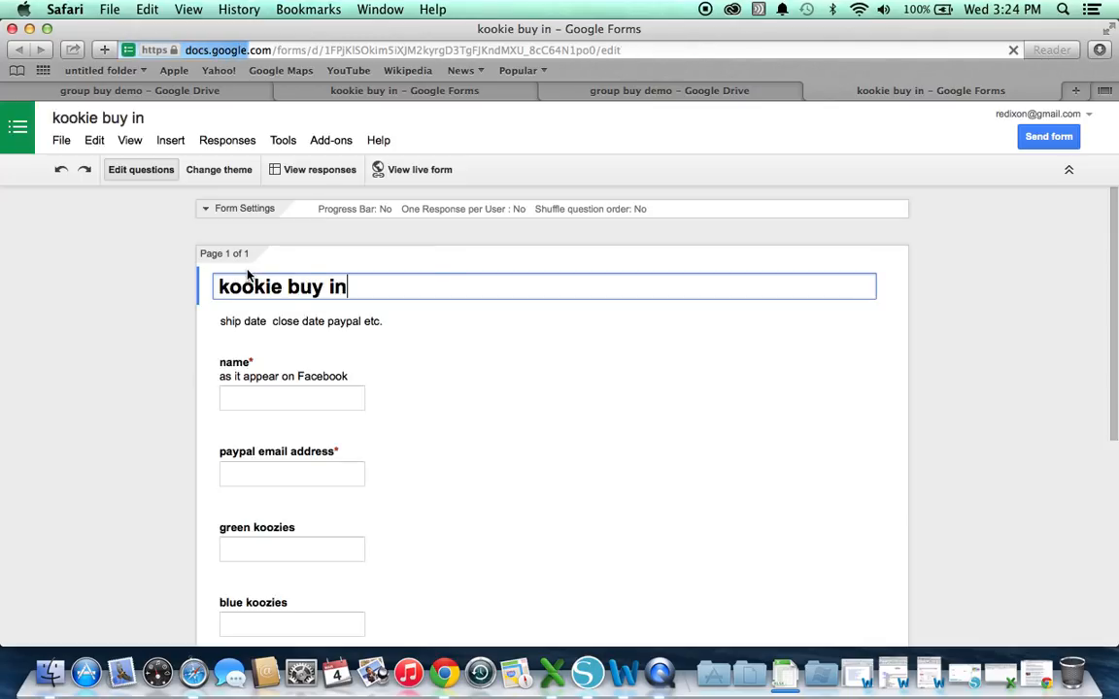
Turn off accepting responses and add 'ship date will be 5 days from today 3/9/15' plus invoicing notes to the closed message
{"action": "left_click", "coordinate": [256, 144]}
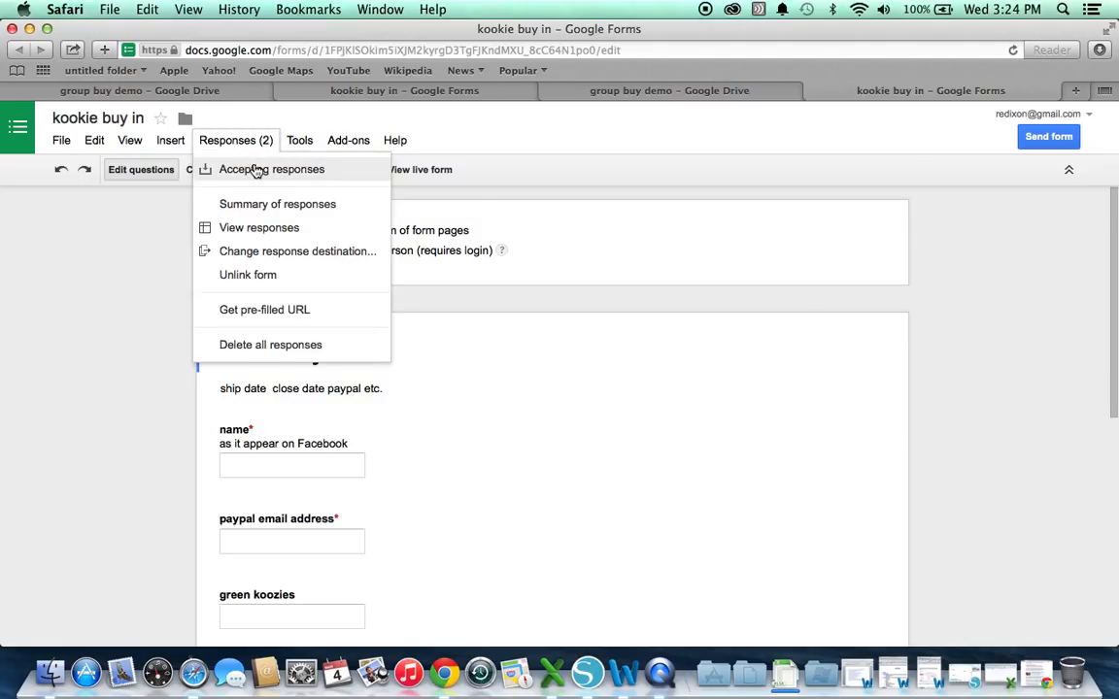
{"action": "left_click", "coordinate": [256, 171]}
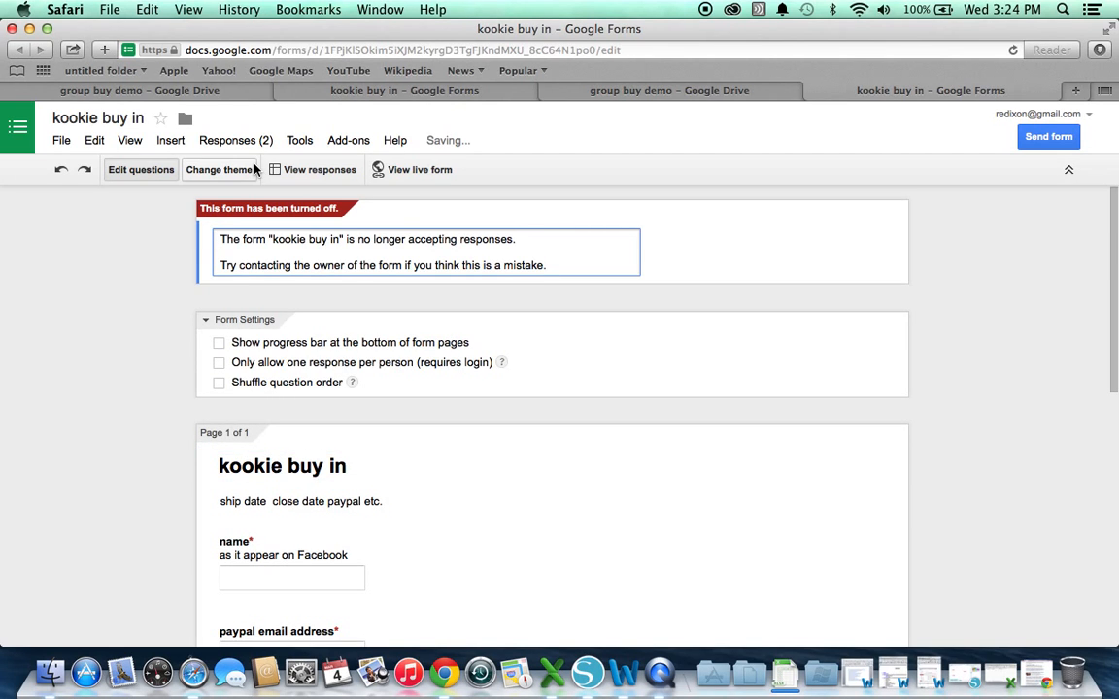
{"action": "left_click", "coordinate": [544, 240]}
{"action": "key", "text": "Return"}
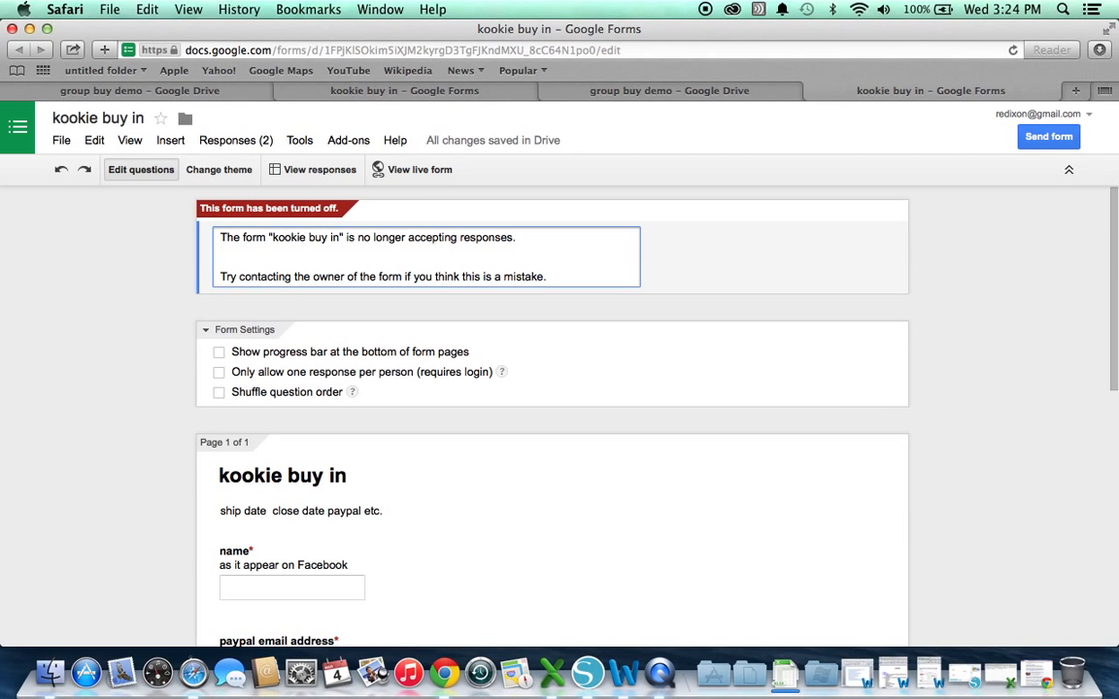
{"action": "type", "text": "ship date will be 5 days"}
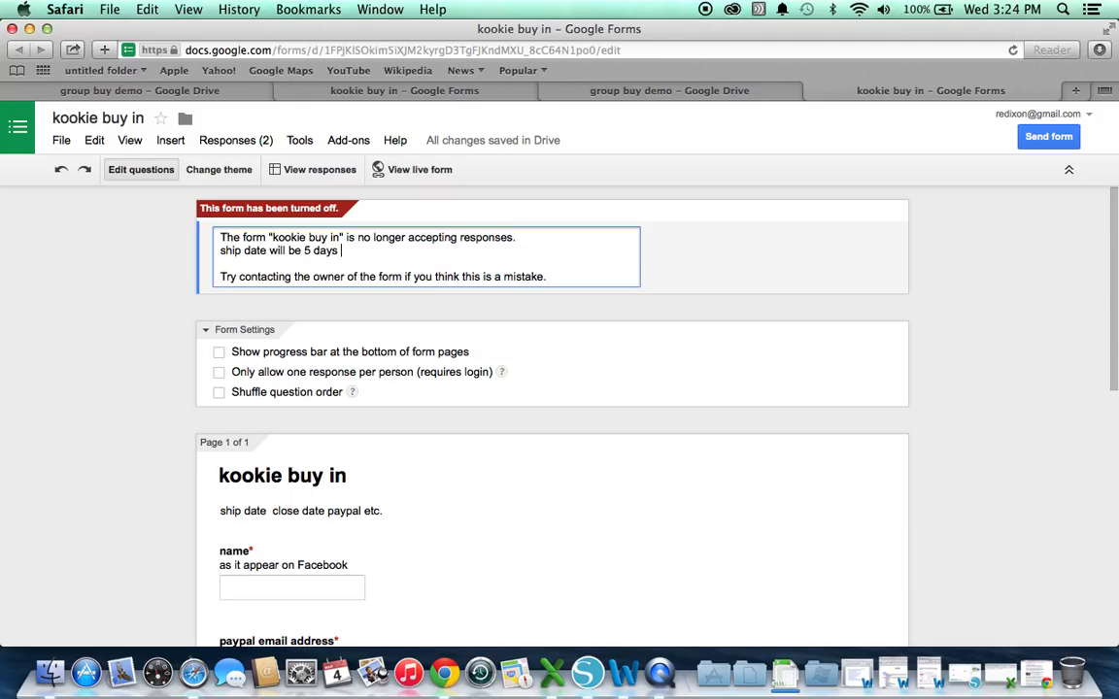
{"action": "type", "text": " from today 3/"}
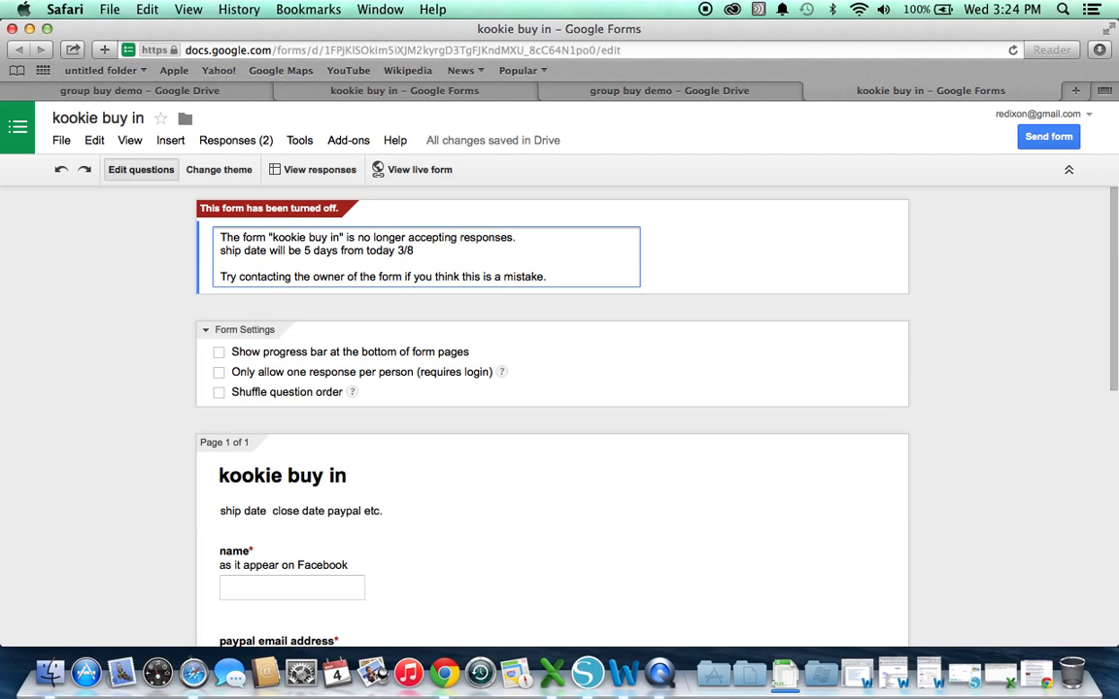
{"action": "type", "text": "9/15"}
{"action": "key", "text": "Return"}
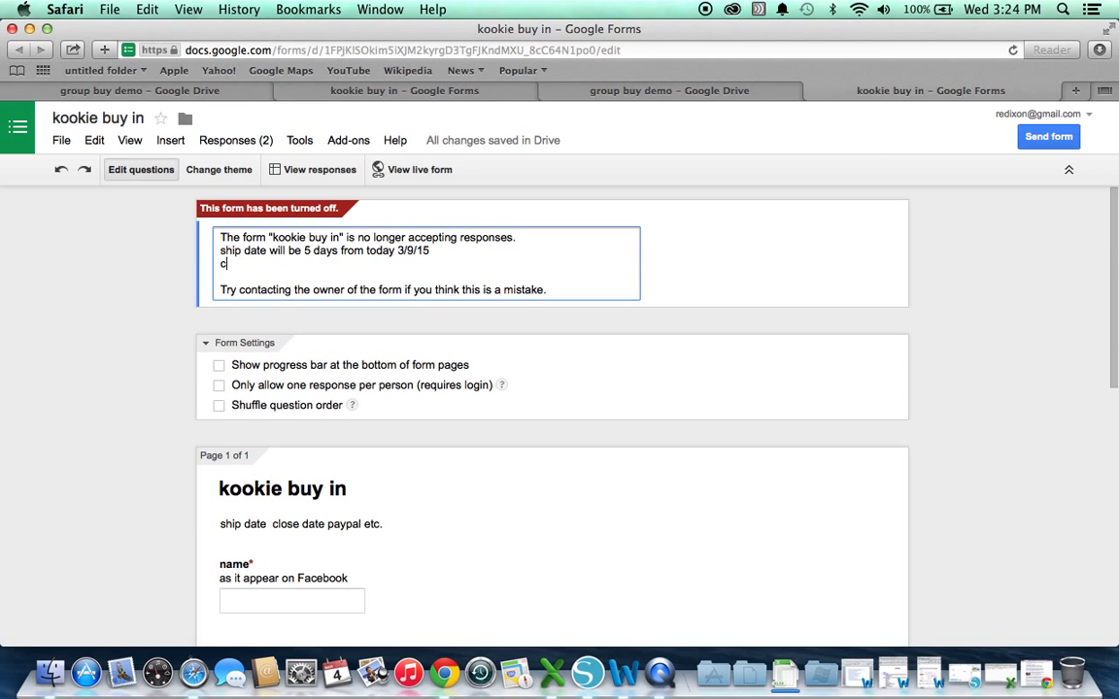
{"action": "type", "text": "currently"}
{"action": "type", "text": "invoicing email with an"}
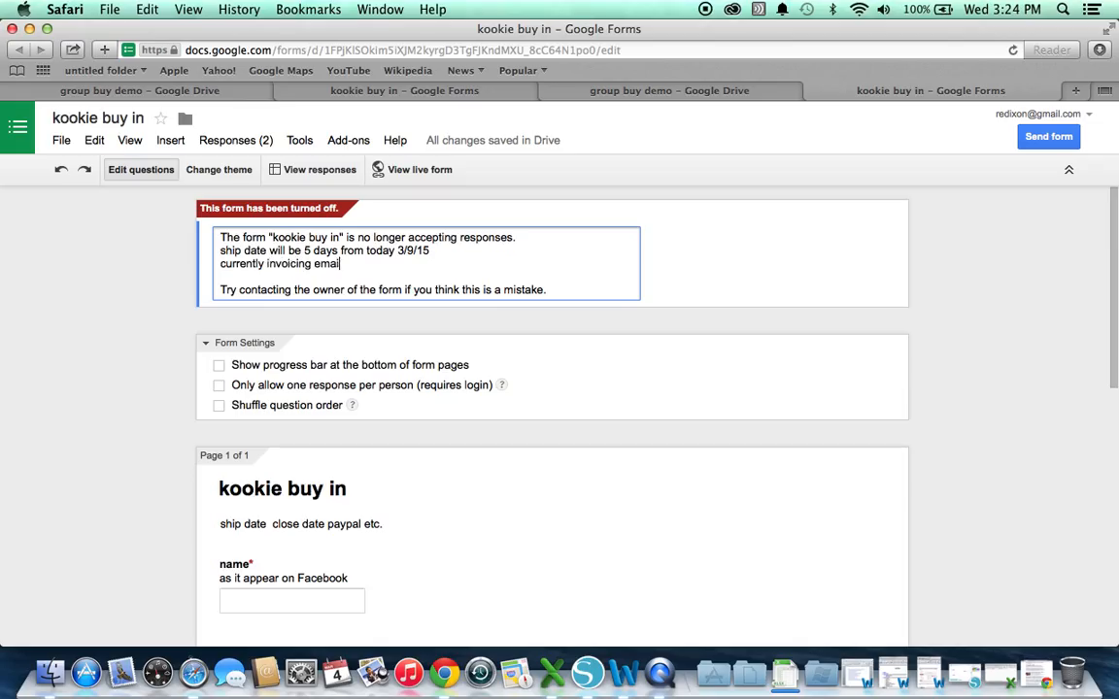
{"action": "type", "text": "y question"}
Preview the closed notice on the live form page, then go back to the editor
{"action": "left_click", "coordinate": [401, 170]}
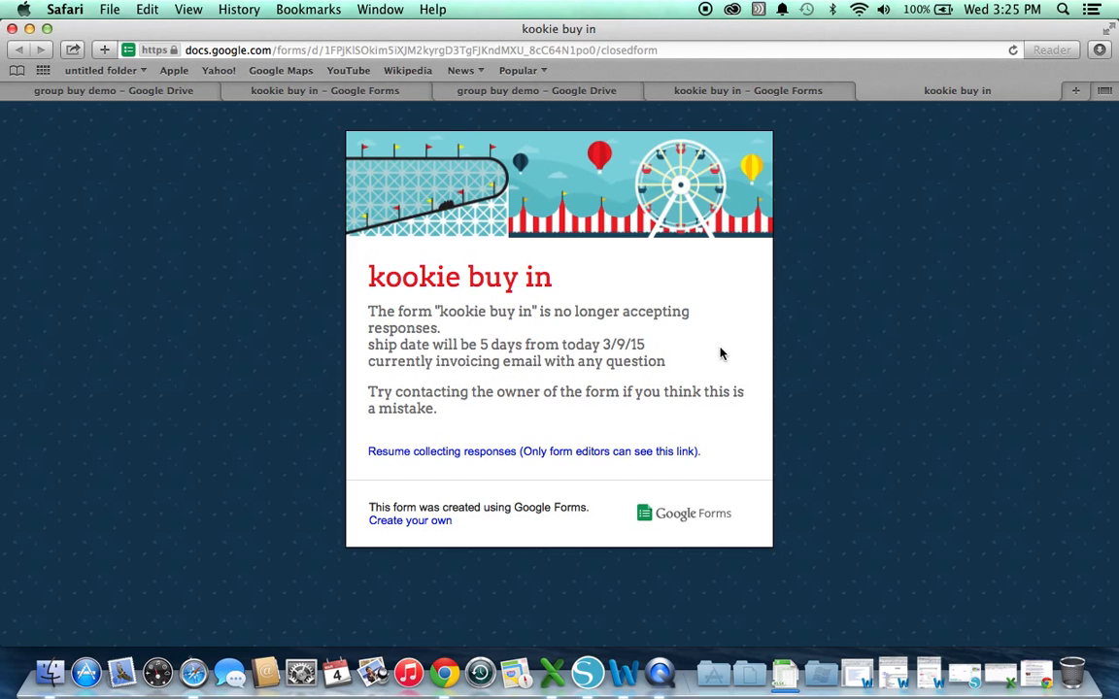
{"action": "left_click", "coordinate": [804, 95]}
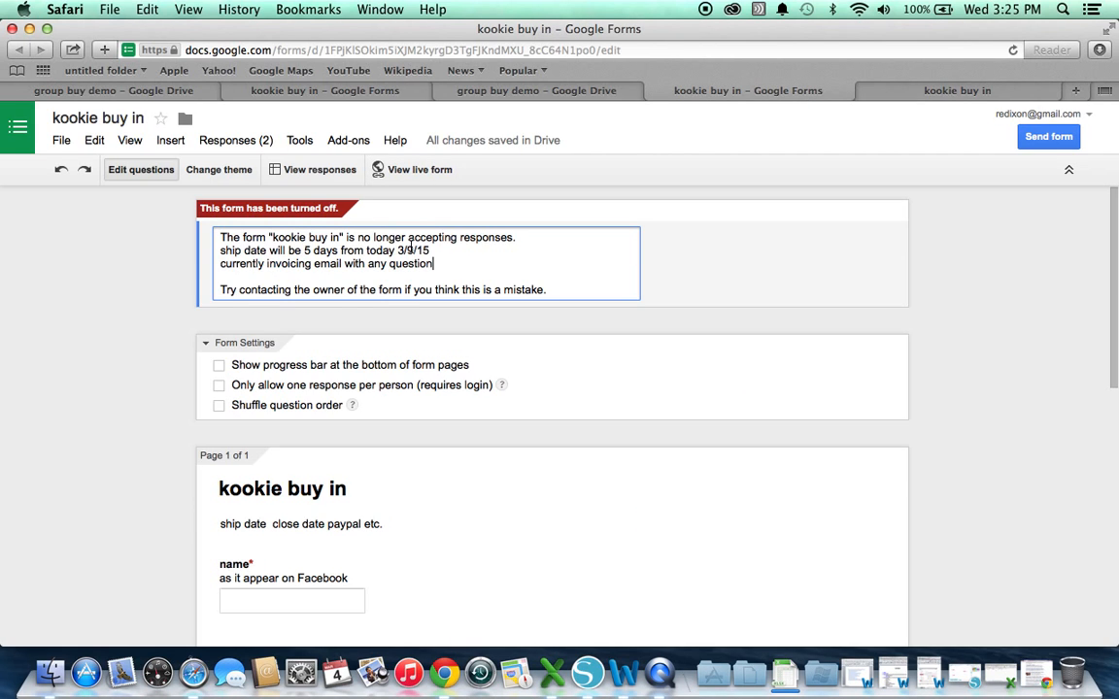
Resume accepting responses, disable editing after submitting, and limit the form to one response per person
{"action": "left_click", "coordinate": [225, 142]}
{"action": "left_click", "coordinate": [237, 171]}
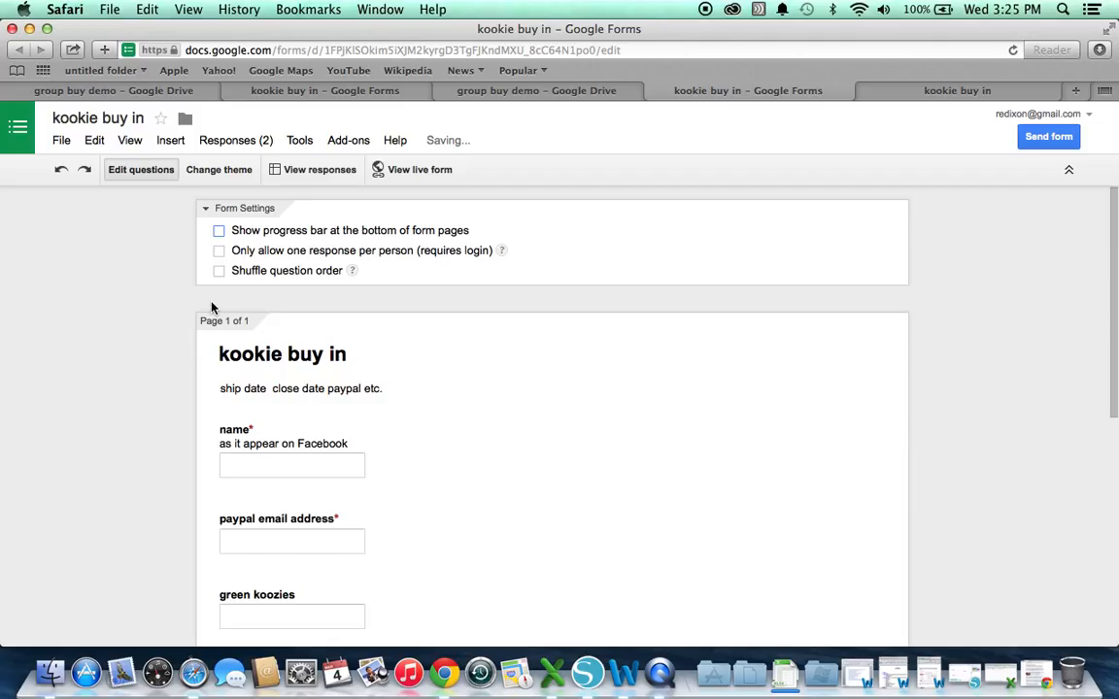
{"action": "scroll", "coordinate": [212, 308], "scroll_direction": "down", "scroll_amount": 10}
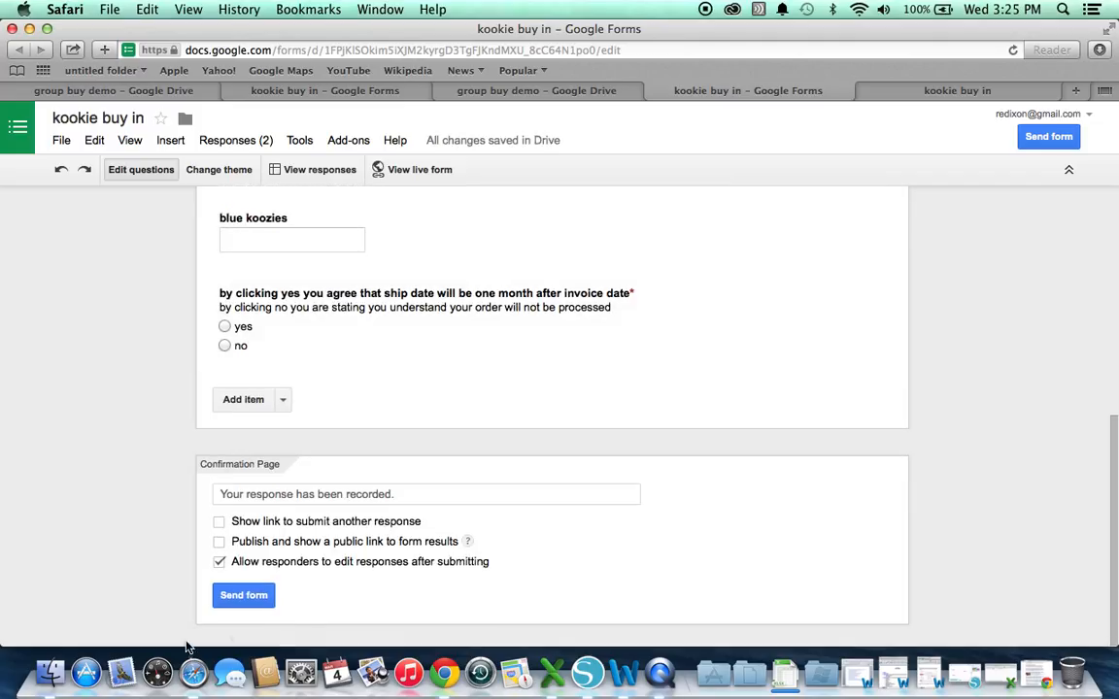
{"action": "left_click", "coordinate": [220, 562]}
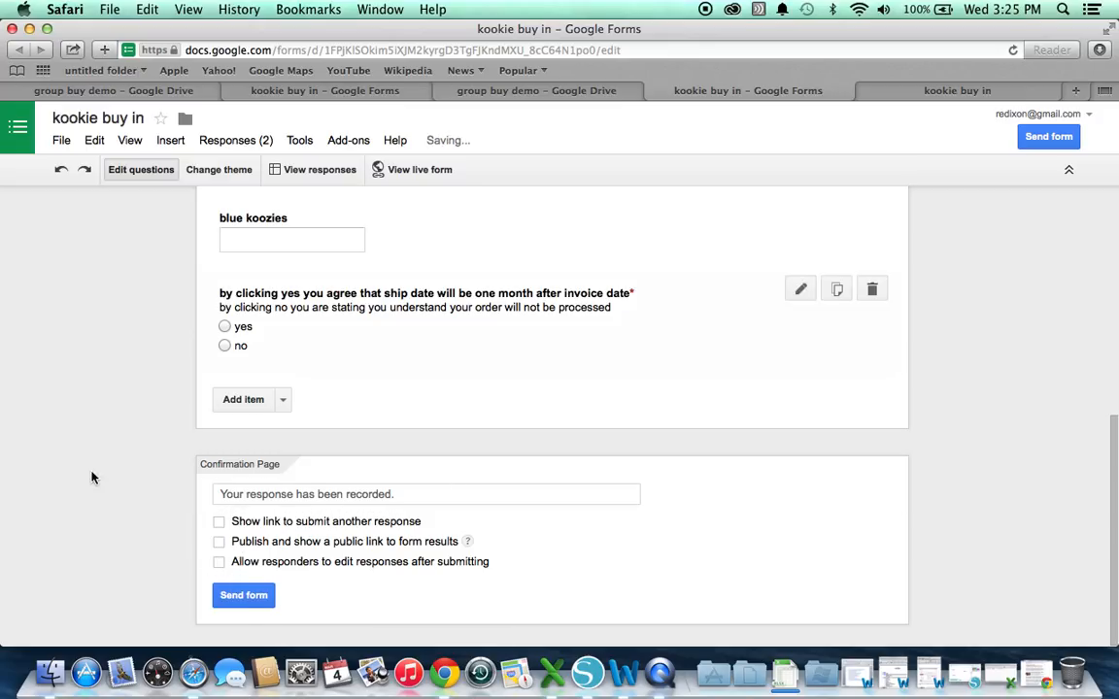
{"action": "scroll", "coordinate": [154, 624], "scroll_direction": "up", "scroll_amount": 2}
{"action": "scroll", "coordinate": [154, 625], "scroll_direction": "up", "scroll_amount": 10}
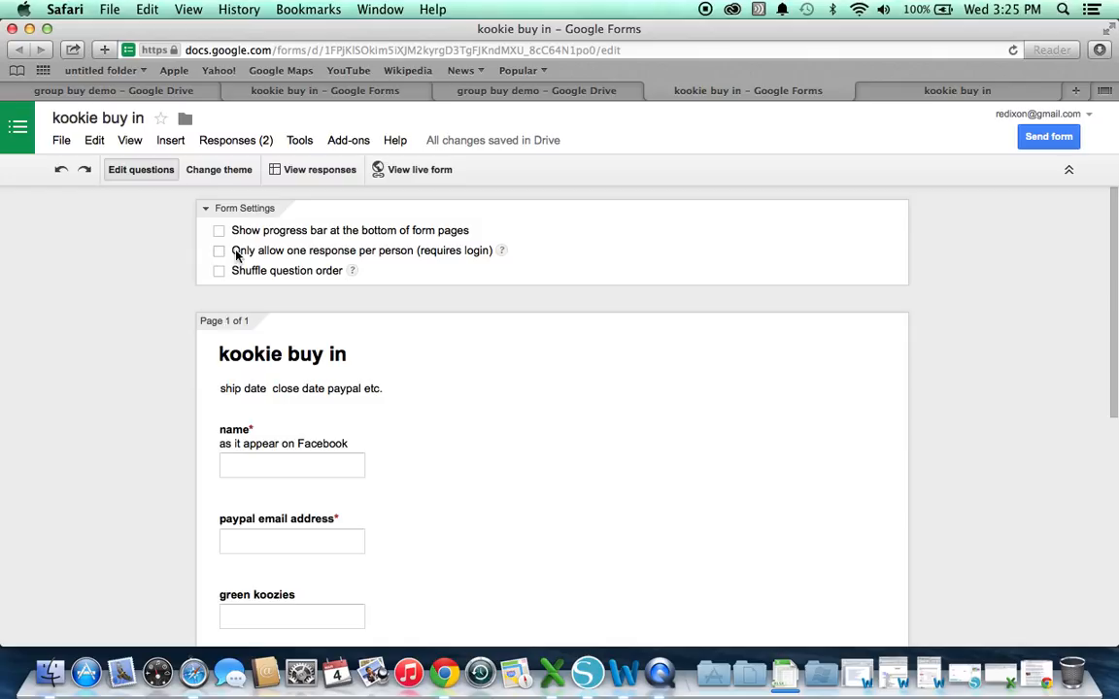
{"action": "left_click", "coordinate": [219, 251]}
Remove the one-response limit, stop accepting responses, and open the responses spreadsheet
{"action": "left_click", "coordinate": [219, 250]}
{"action": "left_click", "coordinate": [220, 251]}
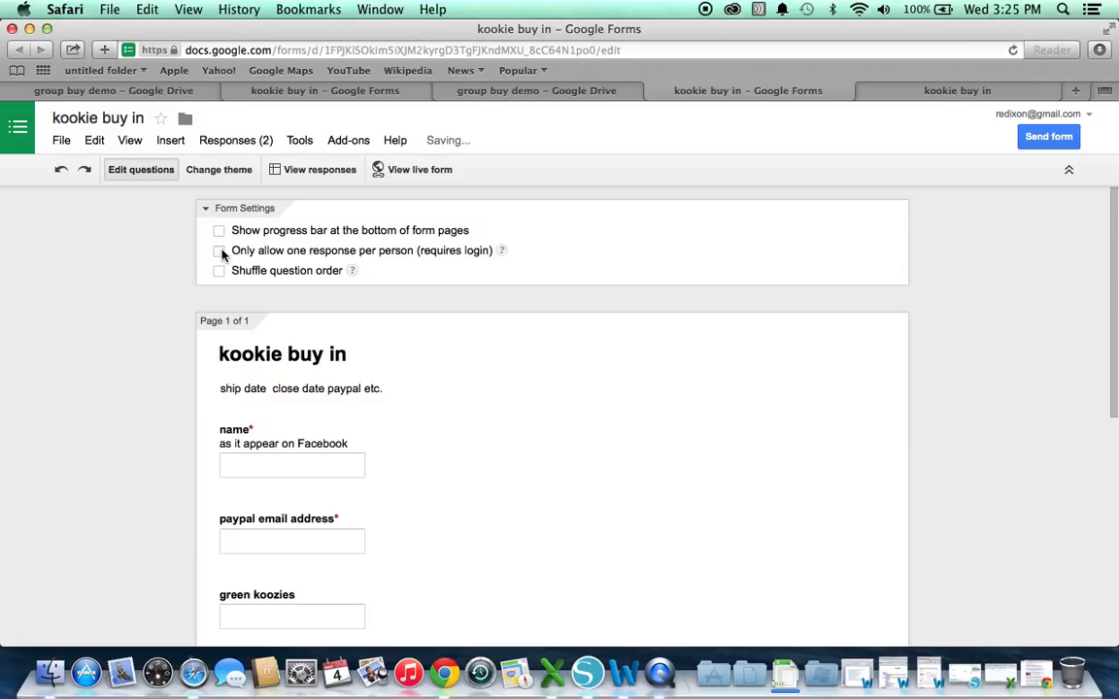
{"action": "left_click", "coordinate": [261, 140]}
{"action": "left_click", "coordinate": [249, 170]}
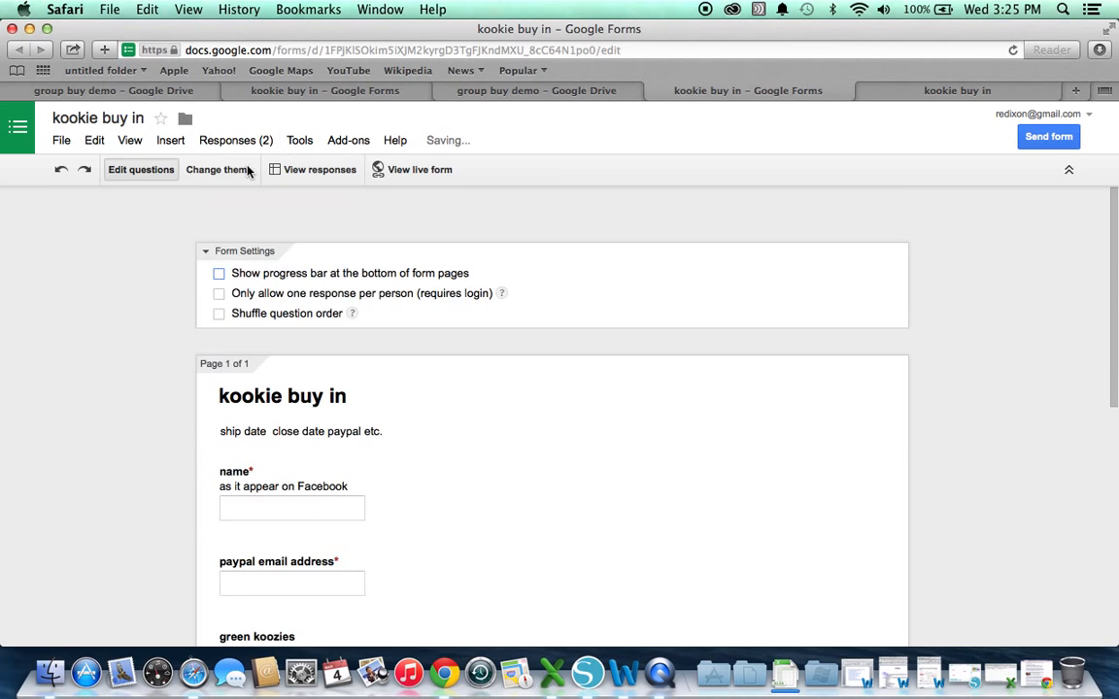
{"action": "left_click", "coordinate": [250, 142]}
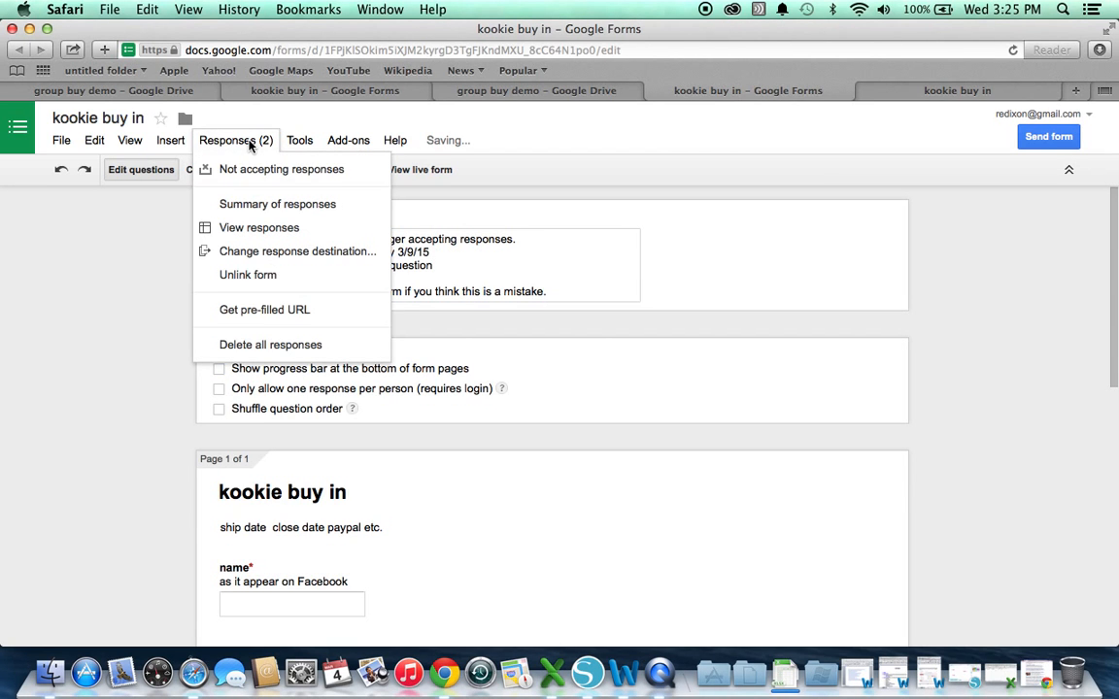
{"action": "left_click", "coordinate": [243, 230]}
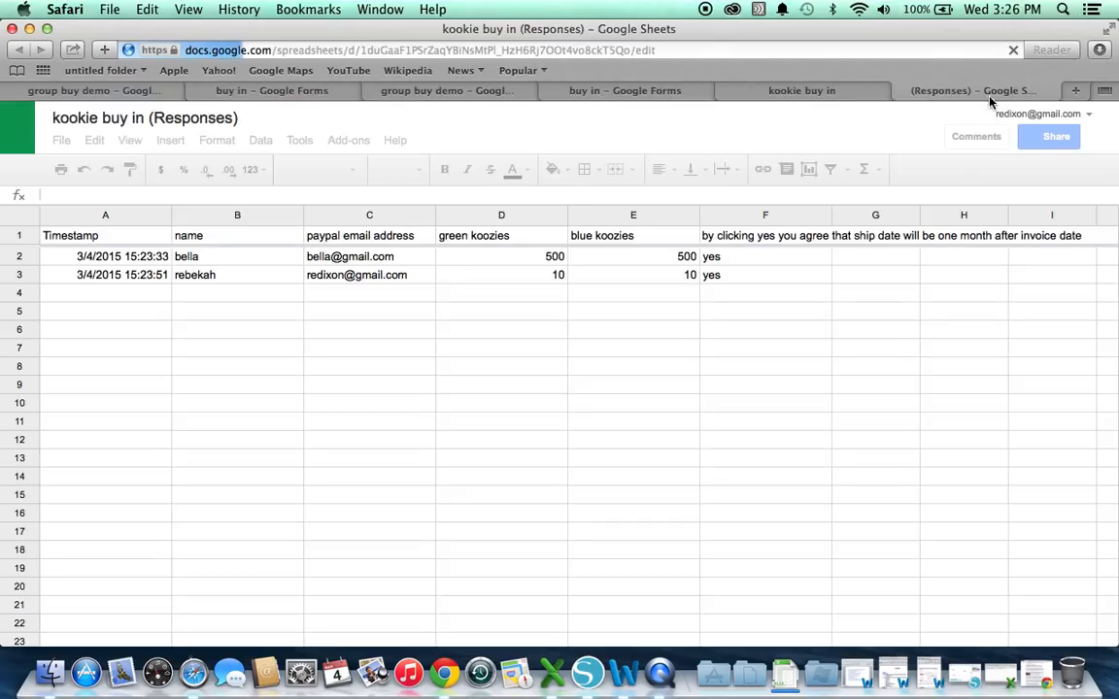
Open kookie buy in (Responses) from the group buy demo folder and close the duplicate tab
{"action": "left_click", "coordinate": [139, 91]}
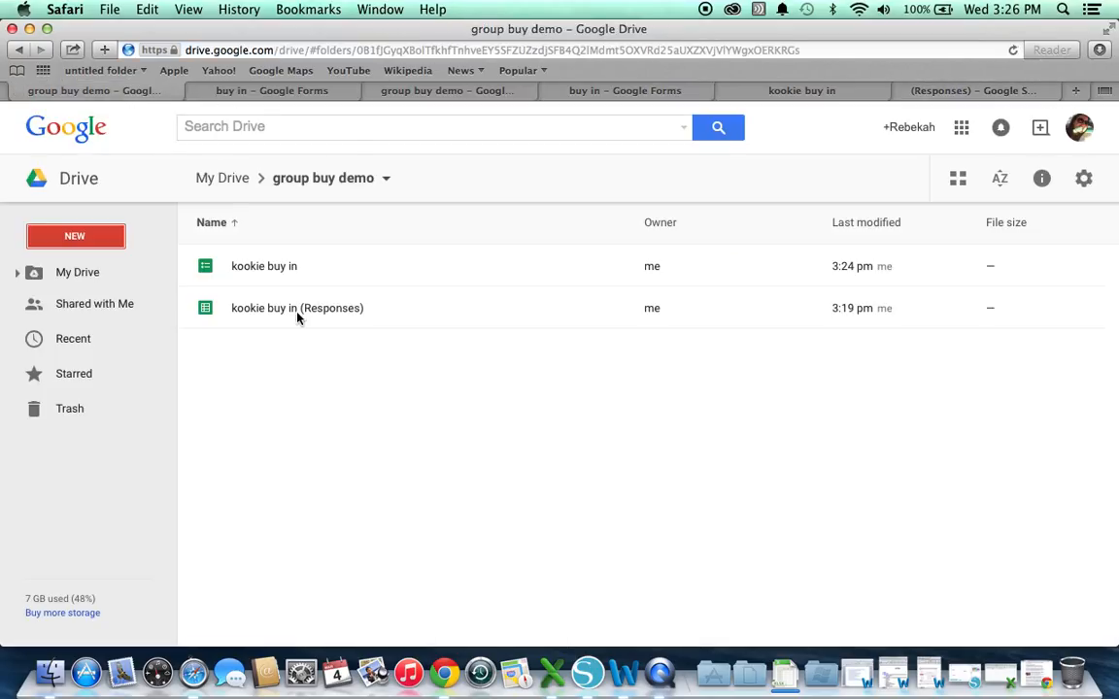
{"action": "left_click", "coordinate": [275, 307]}
{"action": "double_click", "coordinate": [280, 310]}
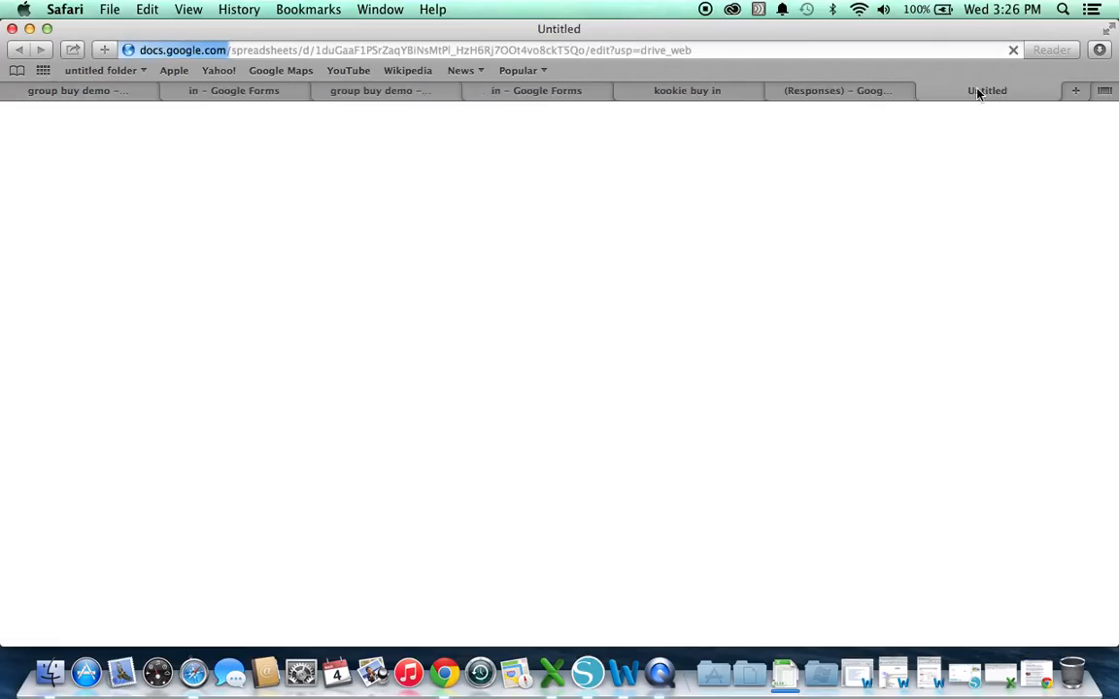
{"action": "left_click", "coordinate": [925, 91]}
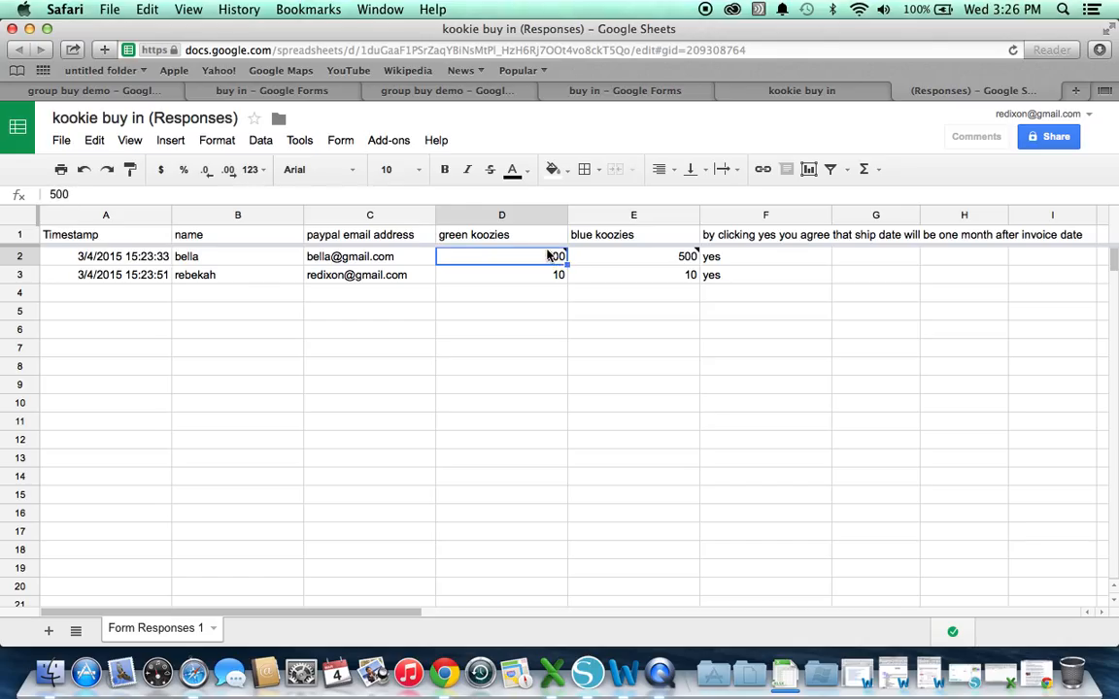
{"action": "mouse_move", "coordinate": [544, 250]}
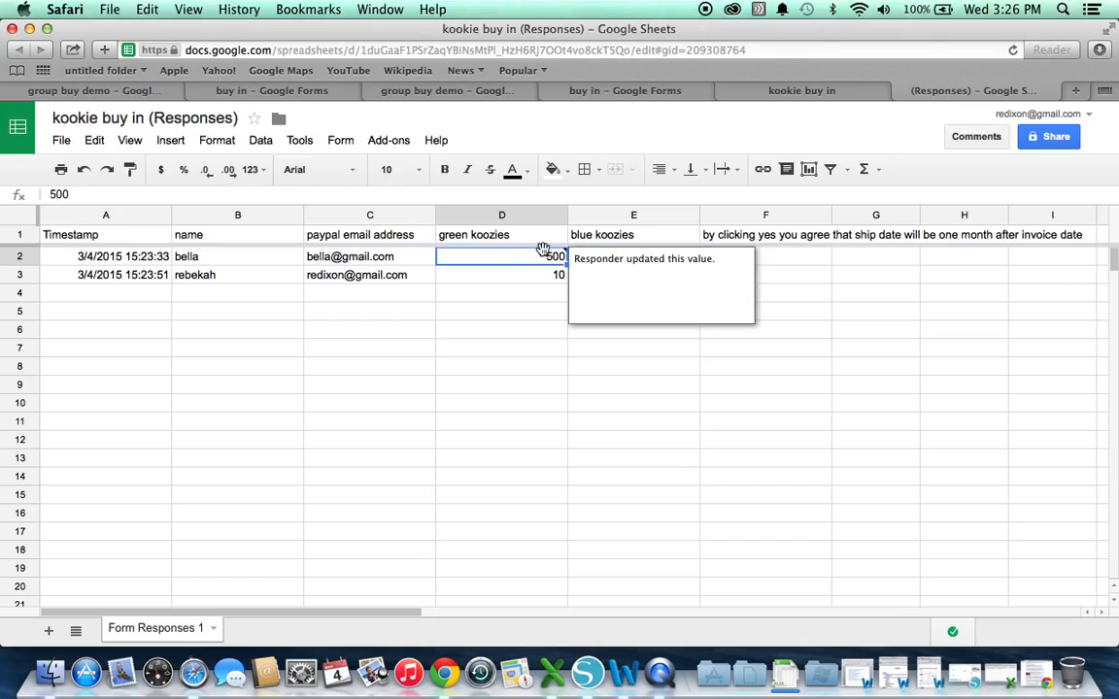
Total the green koozies in D5 with =sum(D2:D3) and the blue in E5 with =sum(E2:E3)
{"action": "left_click", "coordinate": [527, 315]}
{"action": "type", "text": "=sum("}
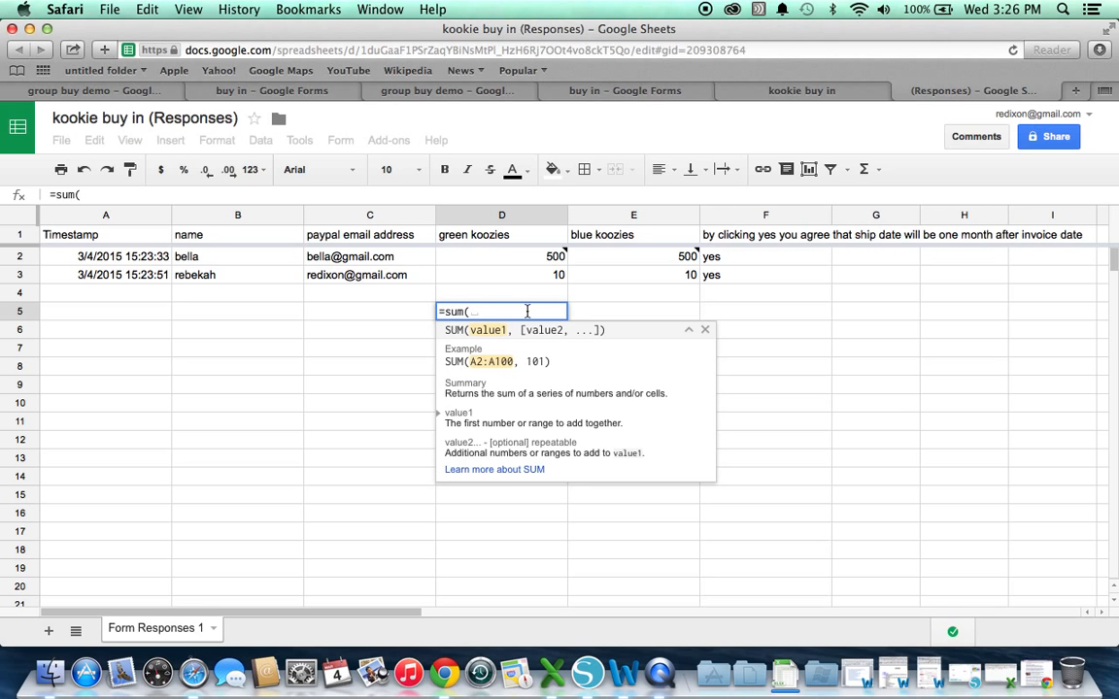
{"action": "left_click", "coordinate": [520, 259]}
{"action": "left_click_drag", "start_coordinate": [520, 280], "coordinate": [524, 282]}
{"action": "type", "text": ")"}
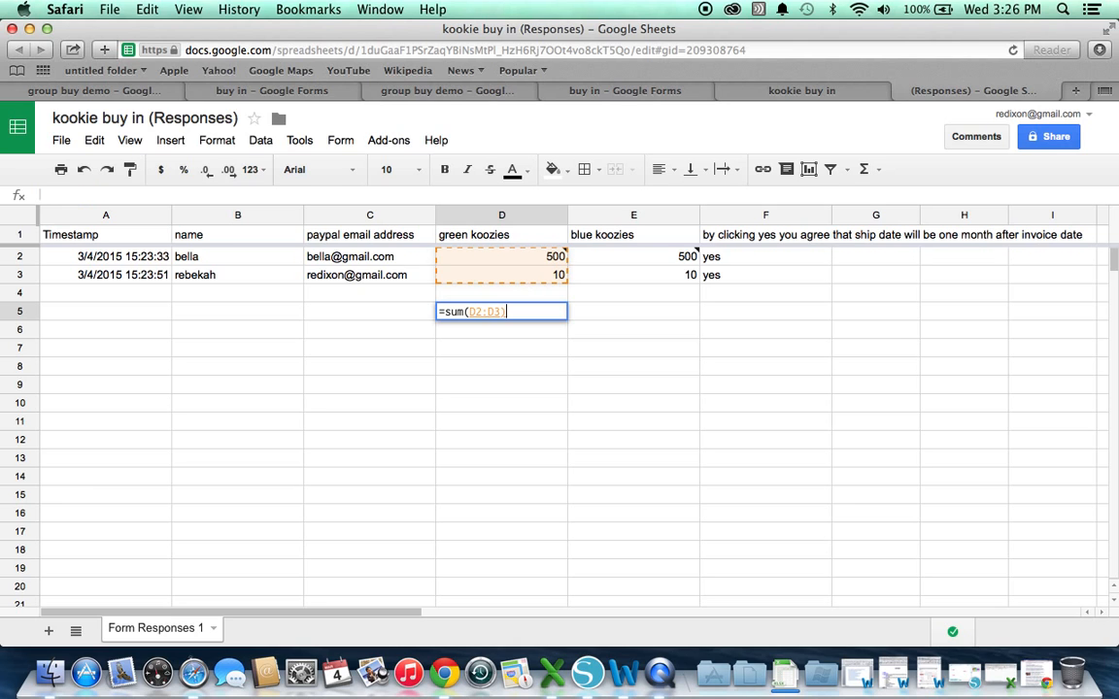
{"action": "key", "text": "Tab"}
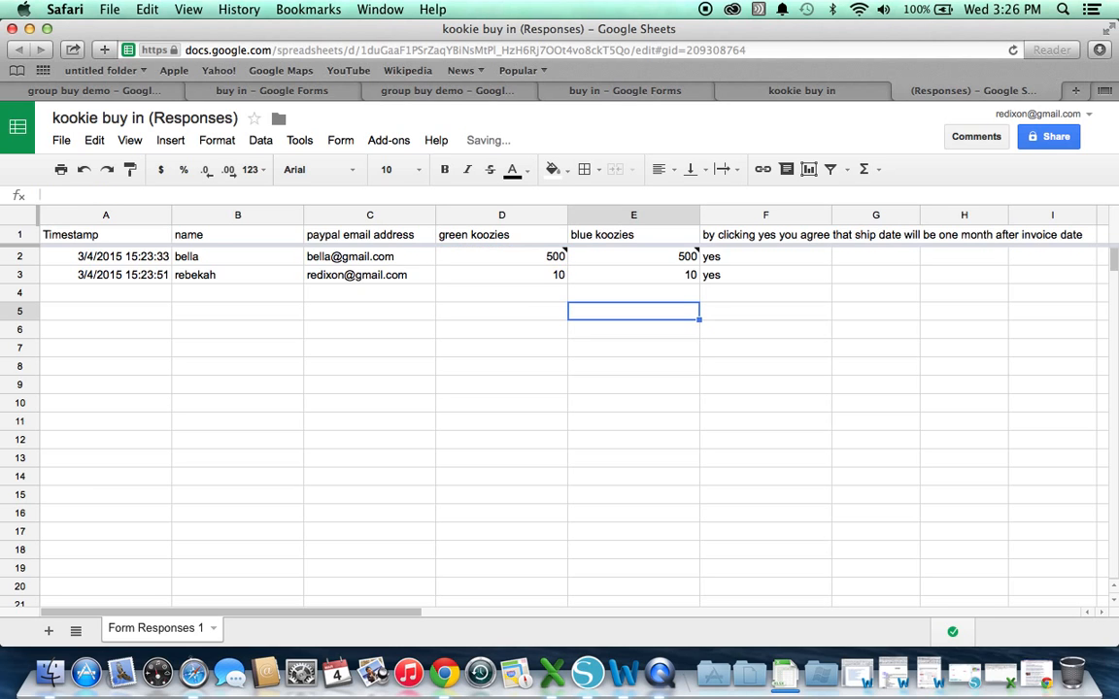
{"action": "type", "text": "=sum*"}
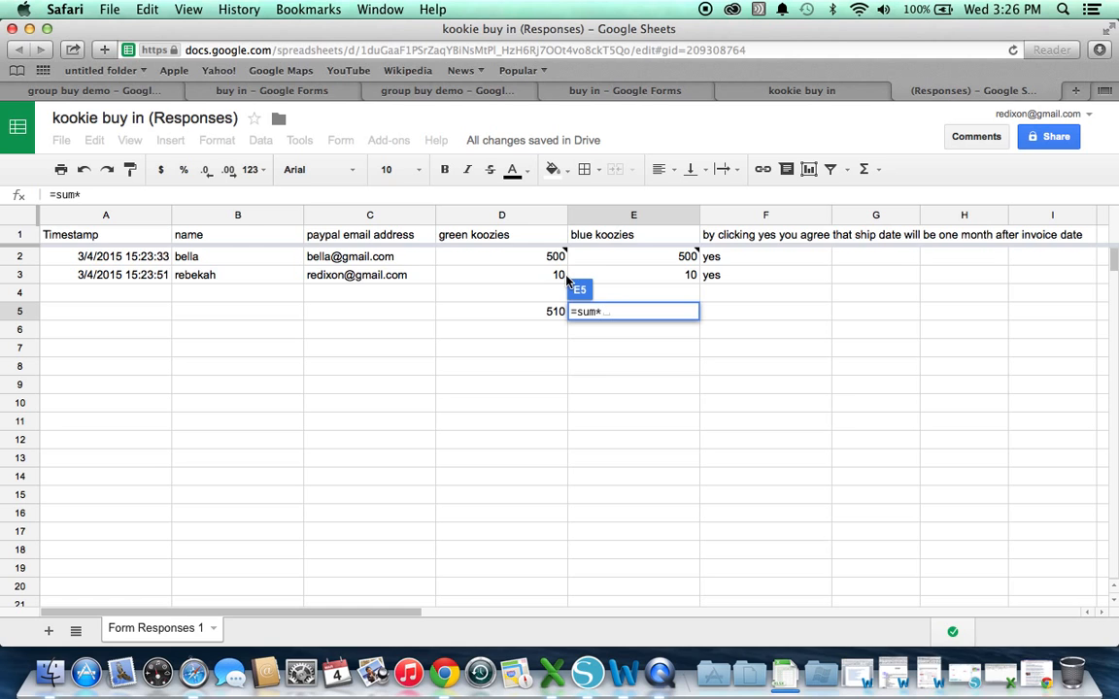
{"action": "key", "text": "BackSpace"}
{"action": "type", "text": "("}
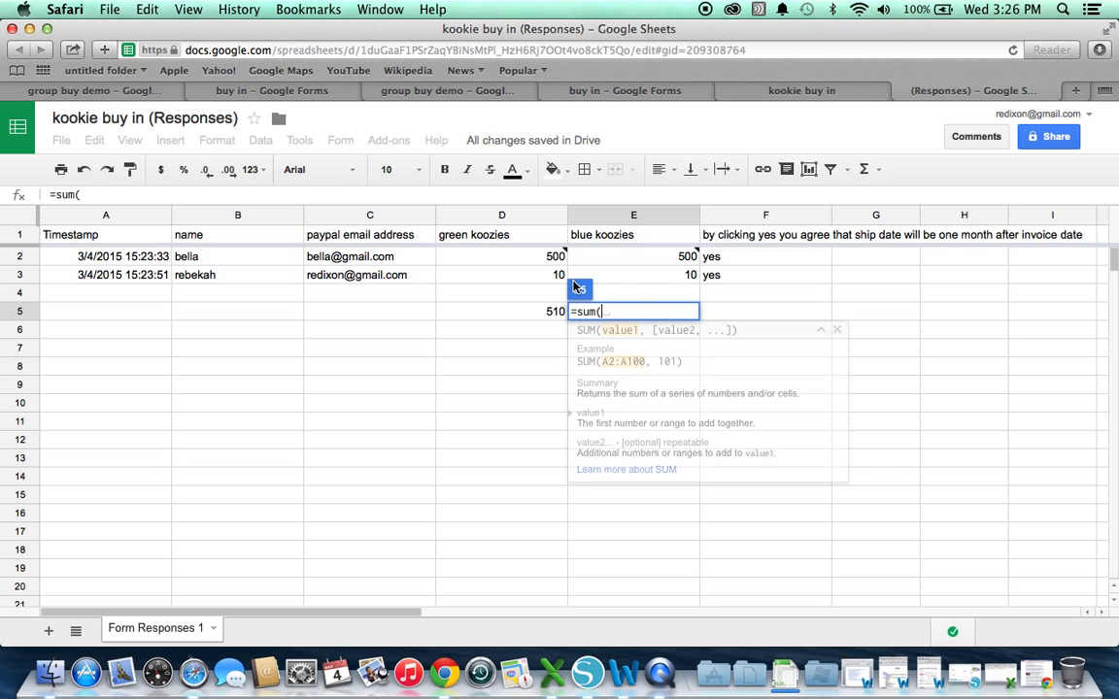
{"action": "left_click_drag", "start_coordinate": [633, 281], "coordinate": [630, 254]}
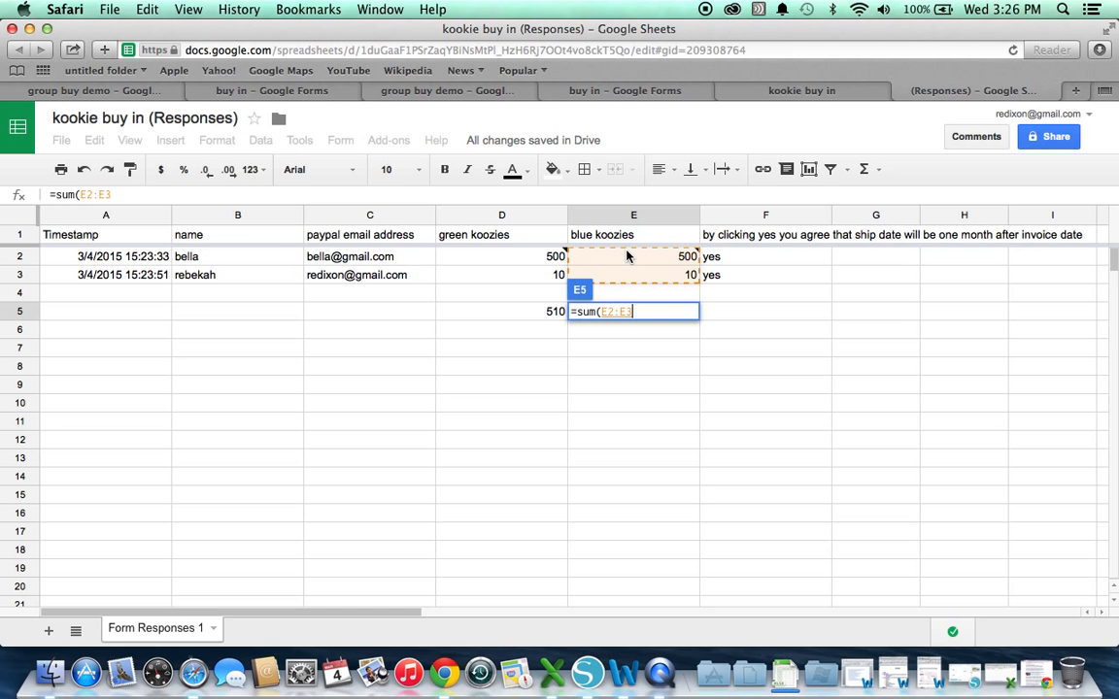
{"action": "key", "text": "Return"}
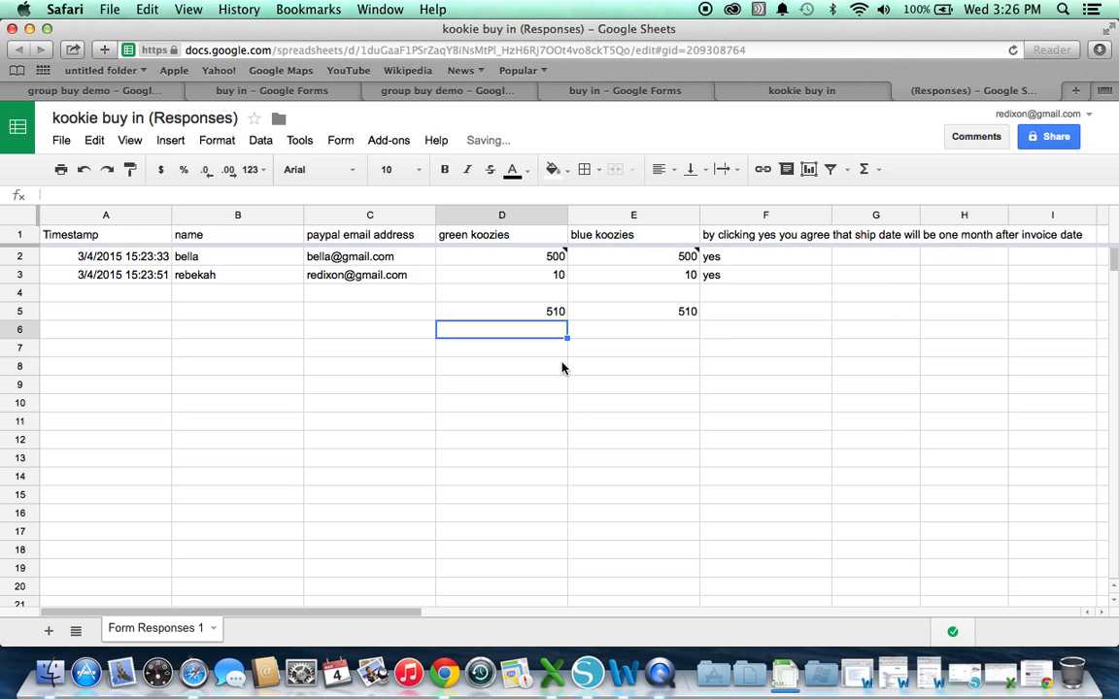
Enter =sum(D5:E5) in D6 for the combined total of 1020
{"action": "type", "text": "="}
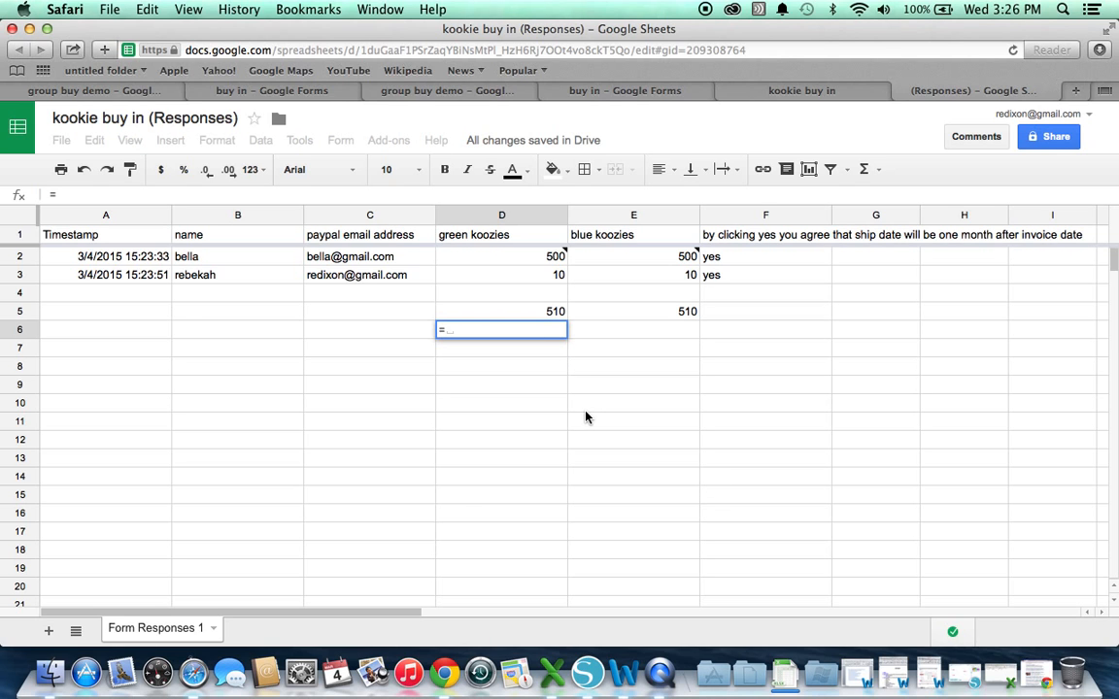
{"action": "type", "text": "sum("}
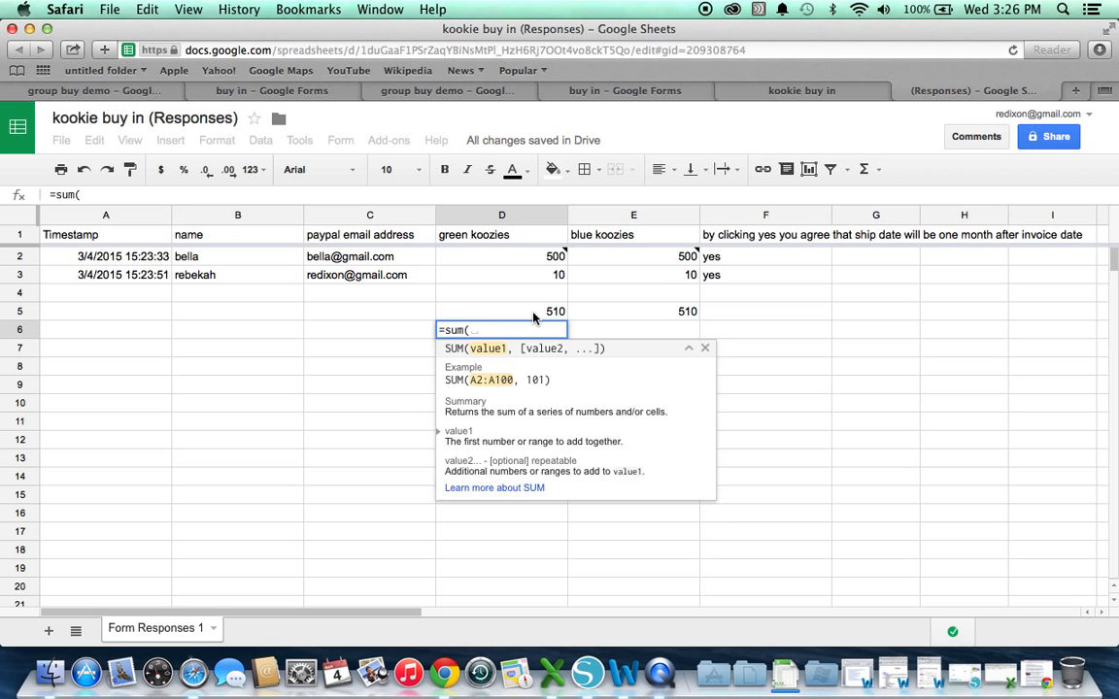
{"action": "left_click", "coordinate": [533, 313]}
{"action": "left_click", "coordinate": [665, 309], "text": "shift"}
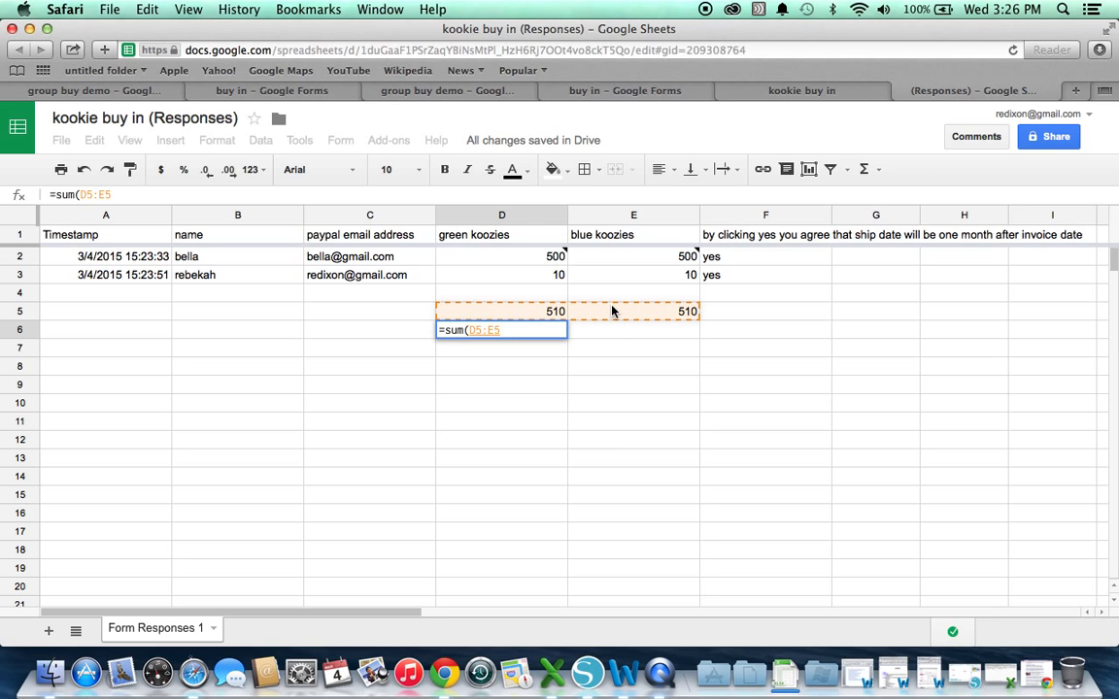
{"action": "key", "text": "Return"}
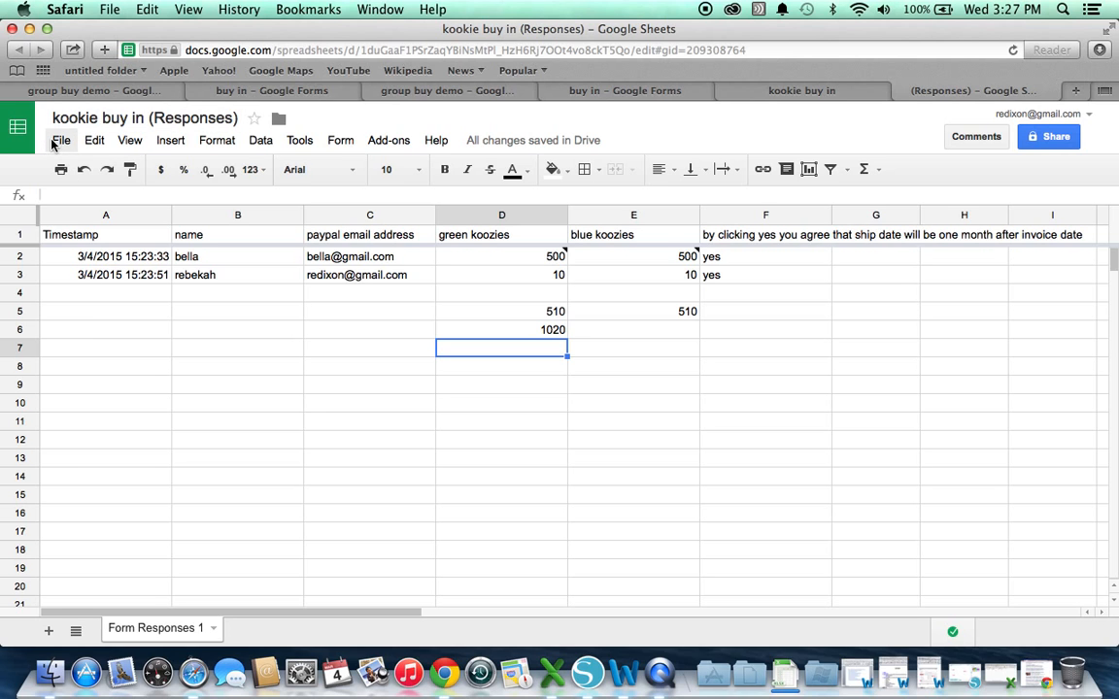
Download the sheet as Microsoft Excel (.xlsx) and launch Excel from the Dock
{"action": "left_click", "coordinate": [58, 141]}
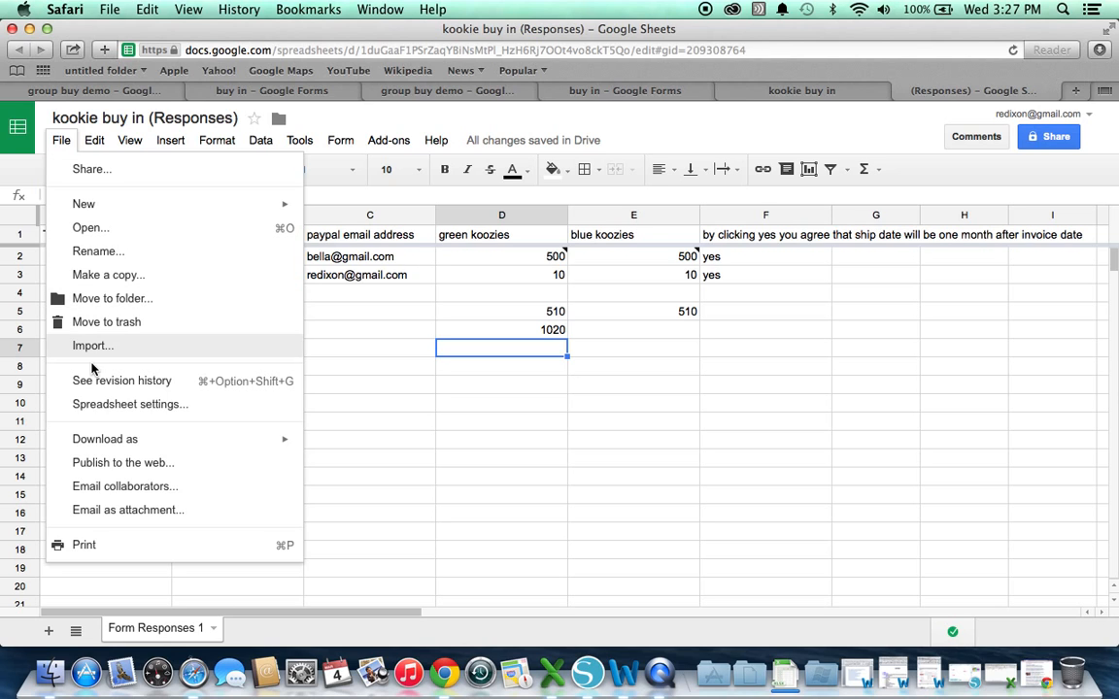
{"action": "mouse_move", "coordinate": [97, 437]}
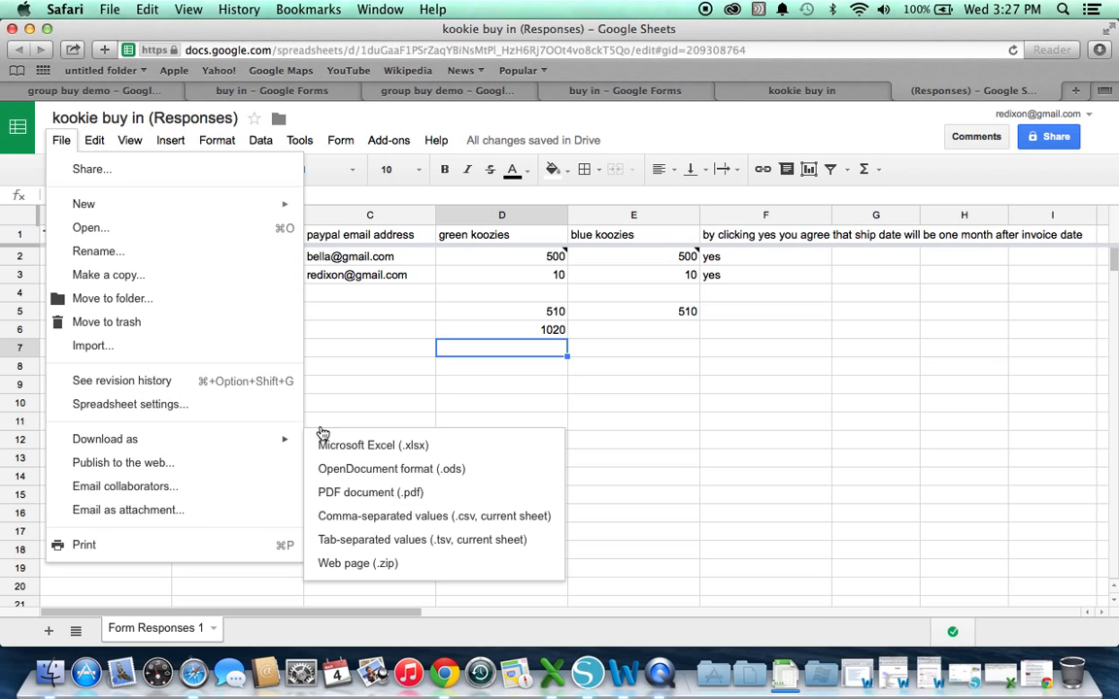
{"action": "left_click", "coordinate": [346, 445]}
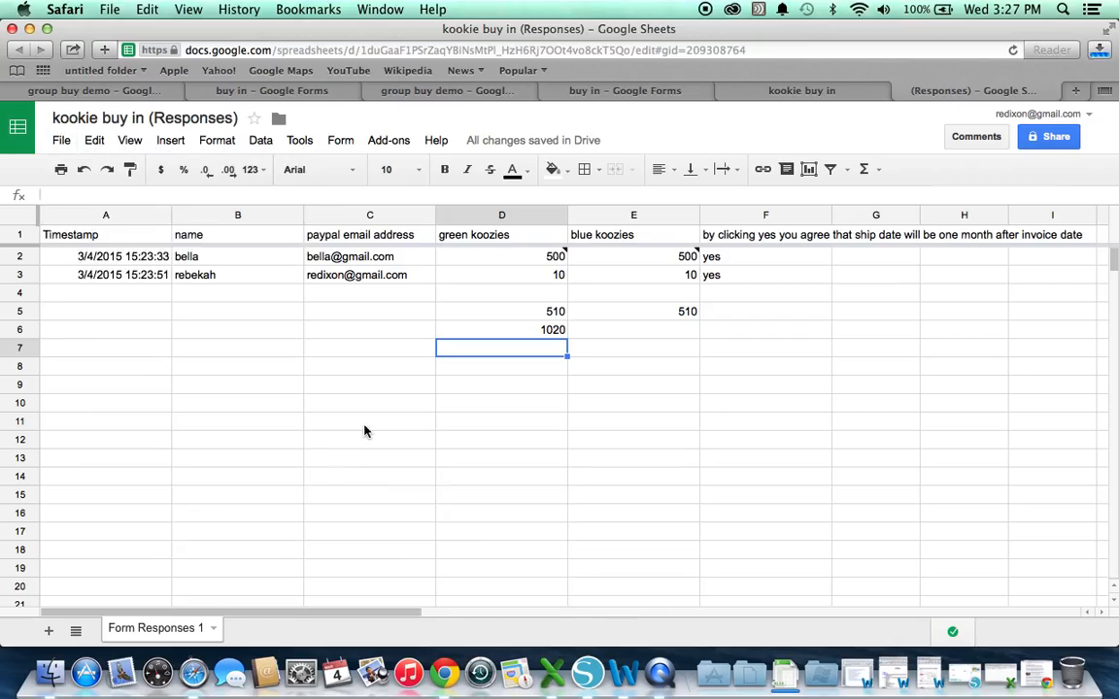
{"action": "left_click", "coordinate": [550, 672]}
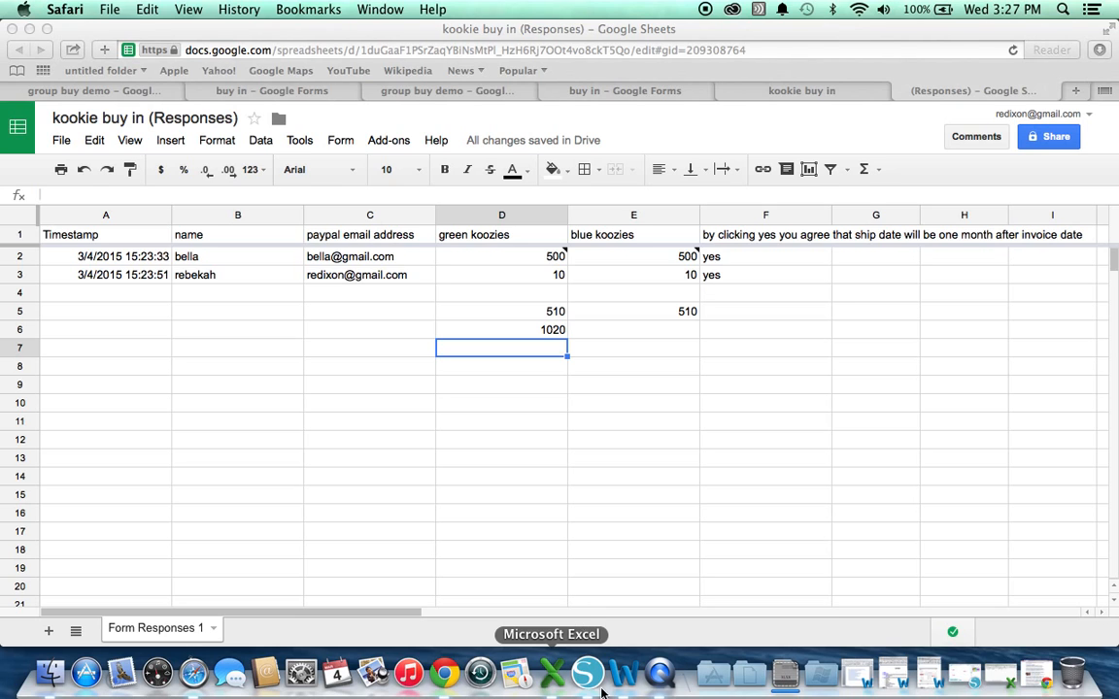
{"action": "left_click", "coordinate": [667, 679]}
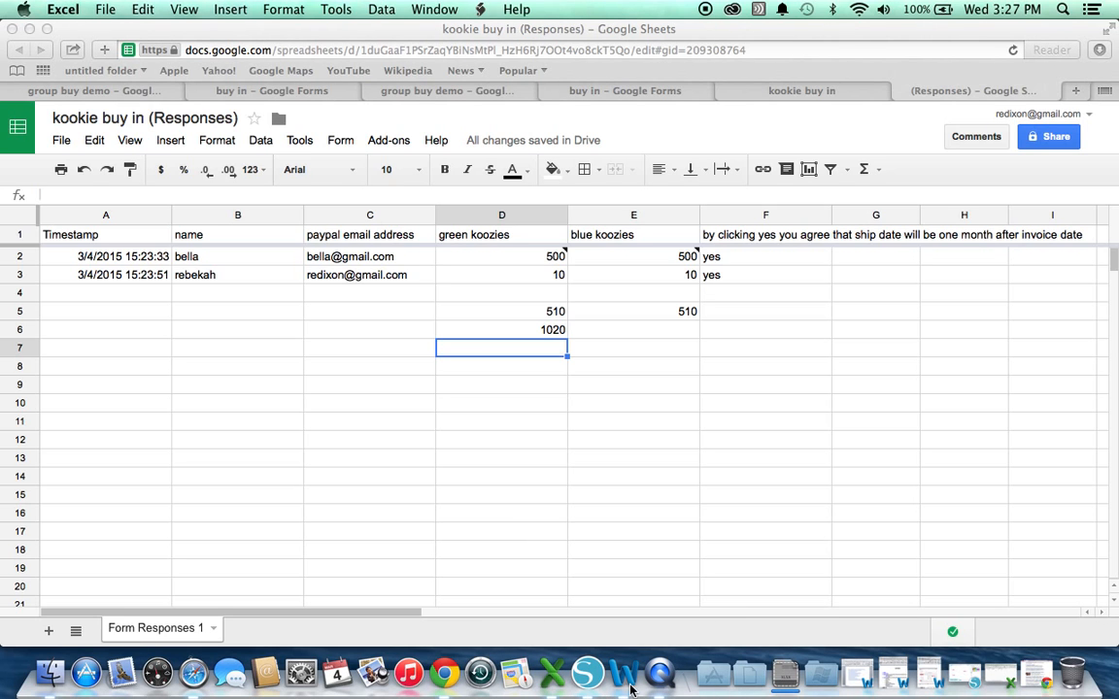
Bring the kookie buy in (Responses).xlsx workbook window to the front in Excel
{"action": "right_click", "coordinate": [547, 674]}
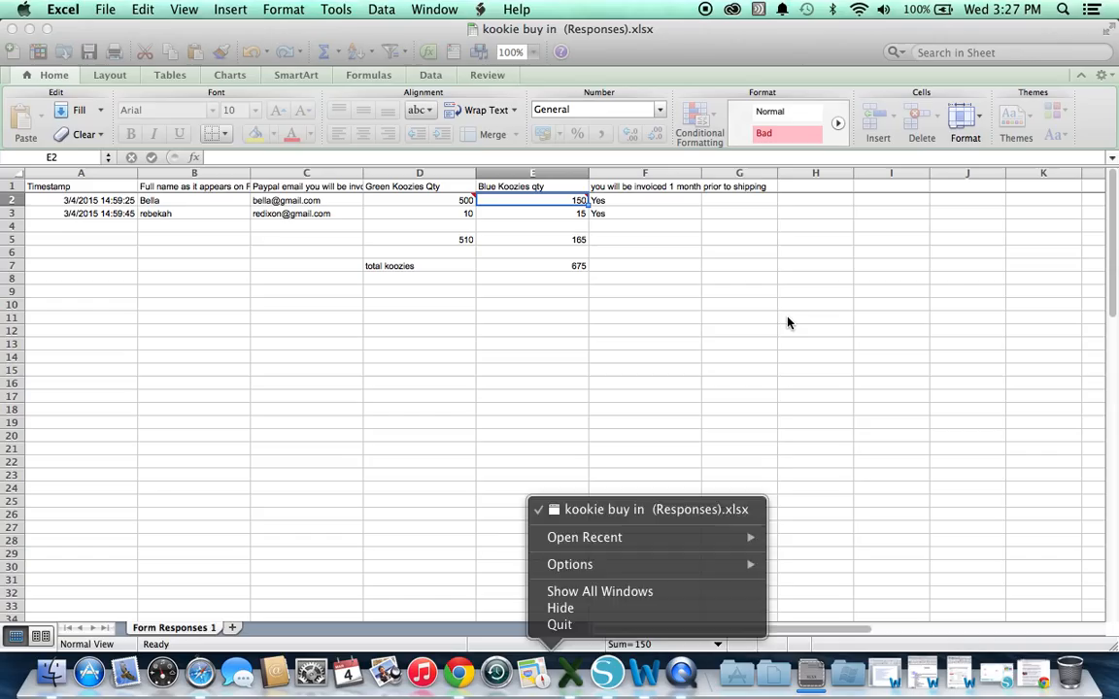
{"action": "left_click", "coordinate": [788, 323]}
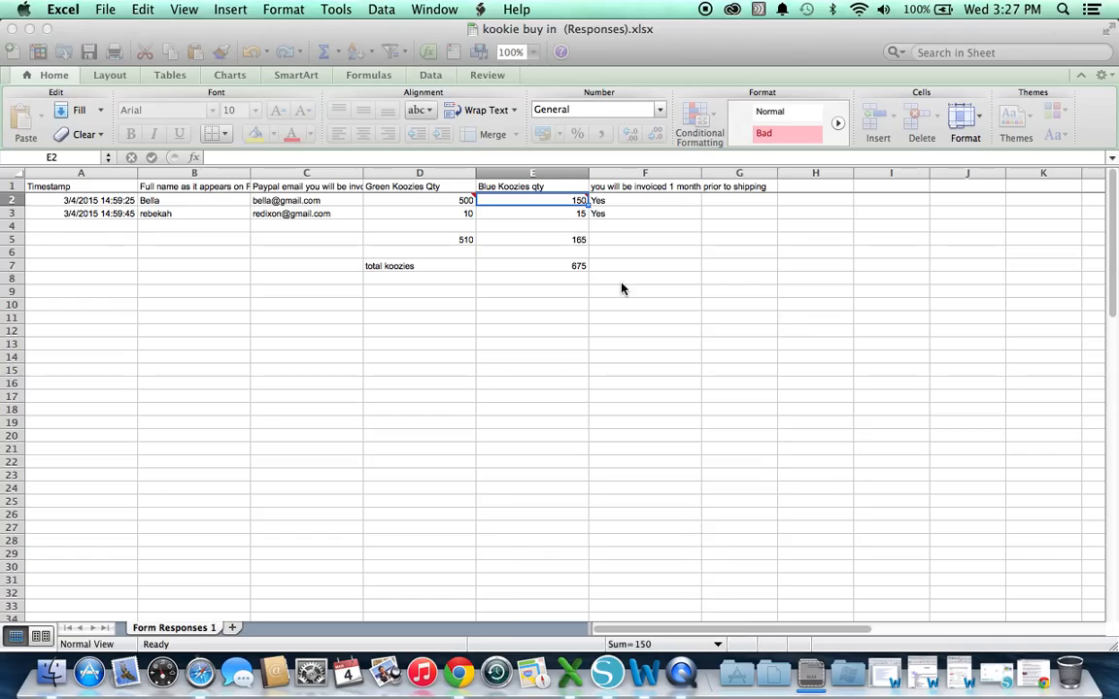
{"action": "left_click", "coordinate": [487, 218]}
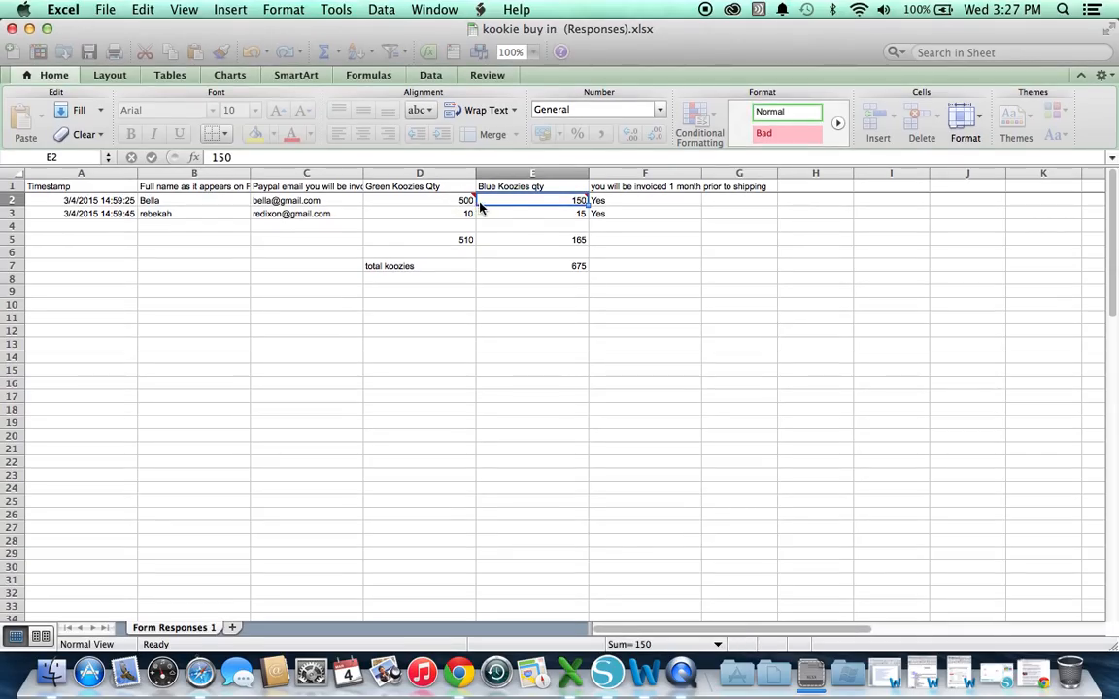
Inspect the blue koozies SUM formula in E5 against the D3 and E2 values
{"action": "left_click", "coordinate": [511, 239]}
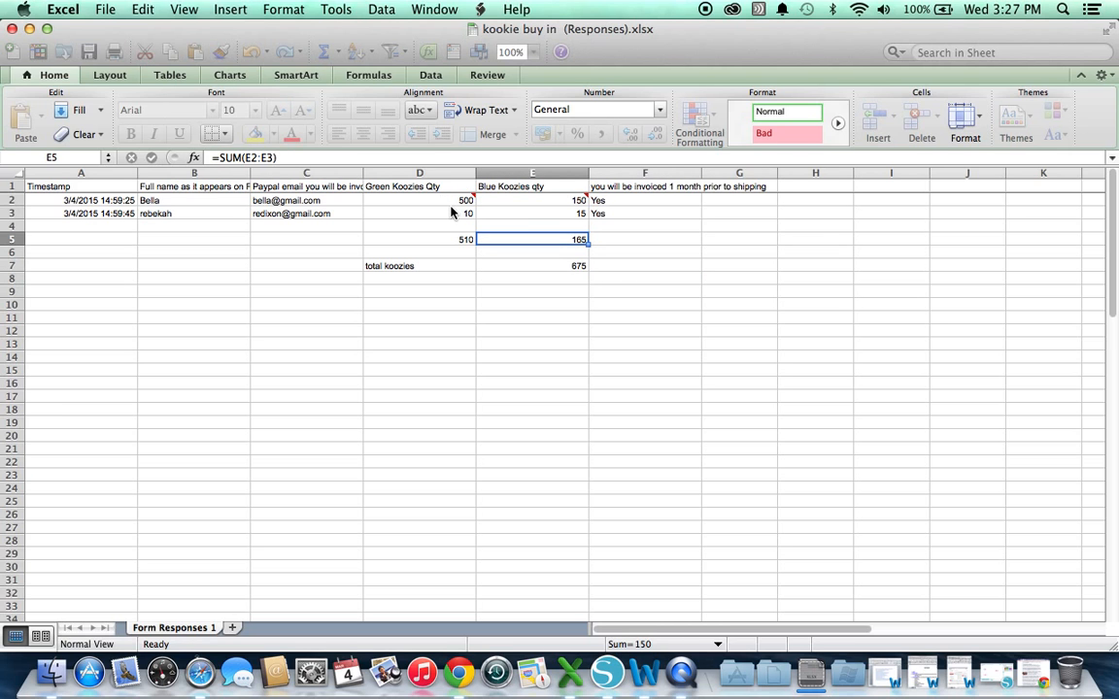
{"action": "left_click", "coordinate": [464, 213]}
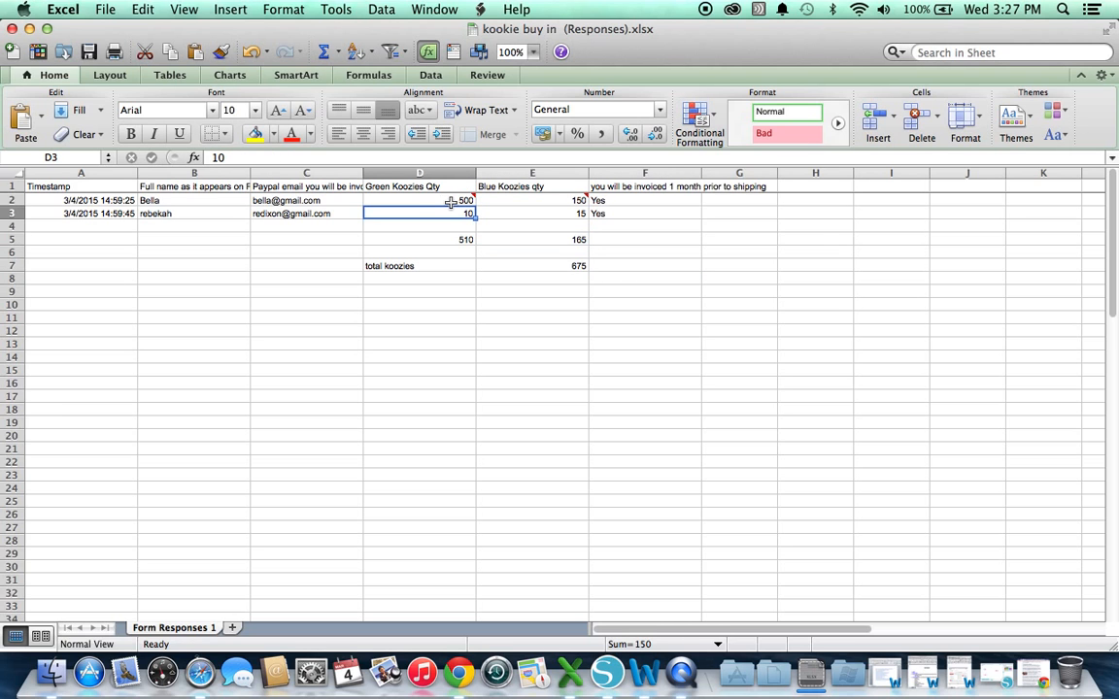
{"action": "left_click", "coordinate": [519, 202]}
{"action": "left_click", "coordinate": [524, 258]}
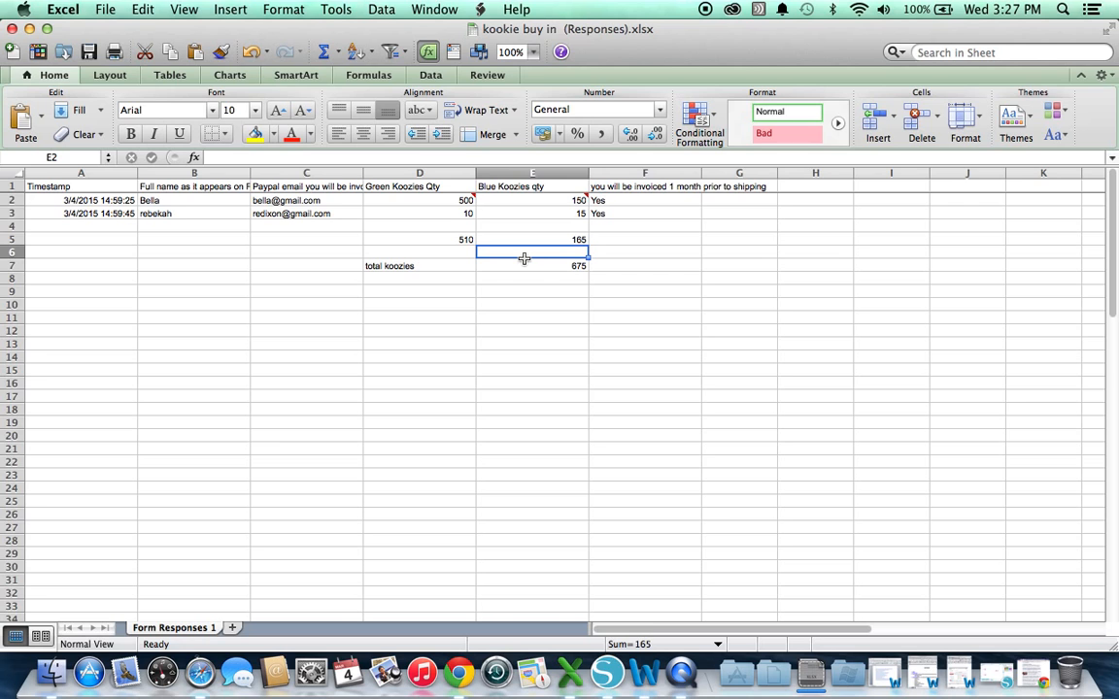
Check the total koozies formula in E7 (675) and D2's responder comment, then return to Chrome
{"action": "left_click", "coordinate": [524, 266]}
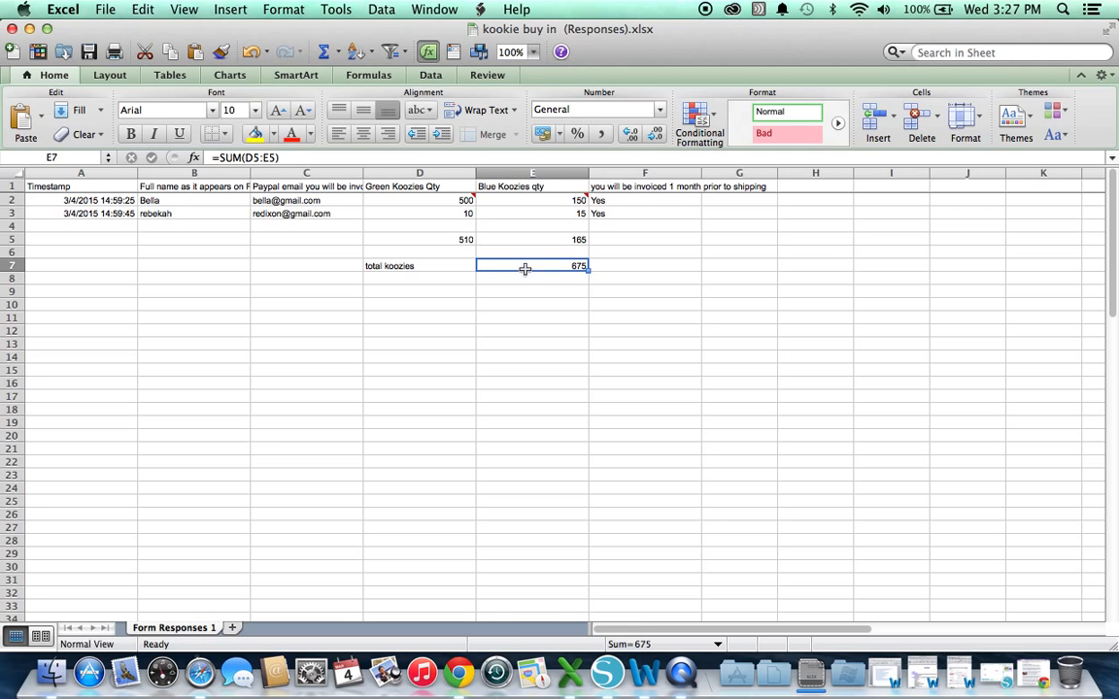
{"action": "left_click", "coordinate": [476, 203]}
{"action": "left_click", "coordinate": [637, 329]}
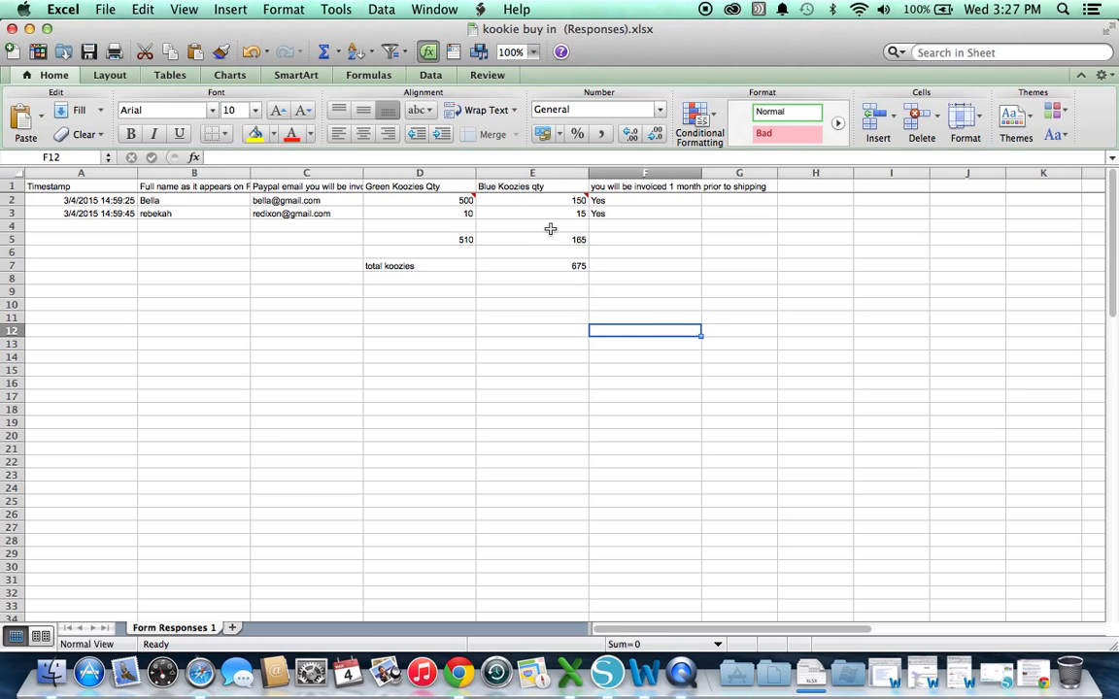
{"action": "left_click", "coordinate": [447, 201]}
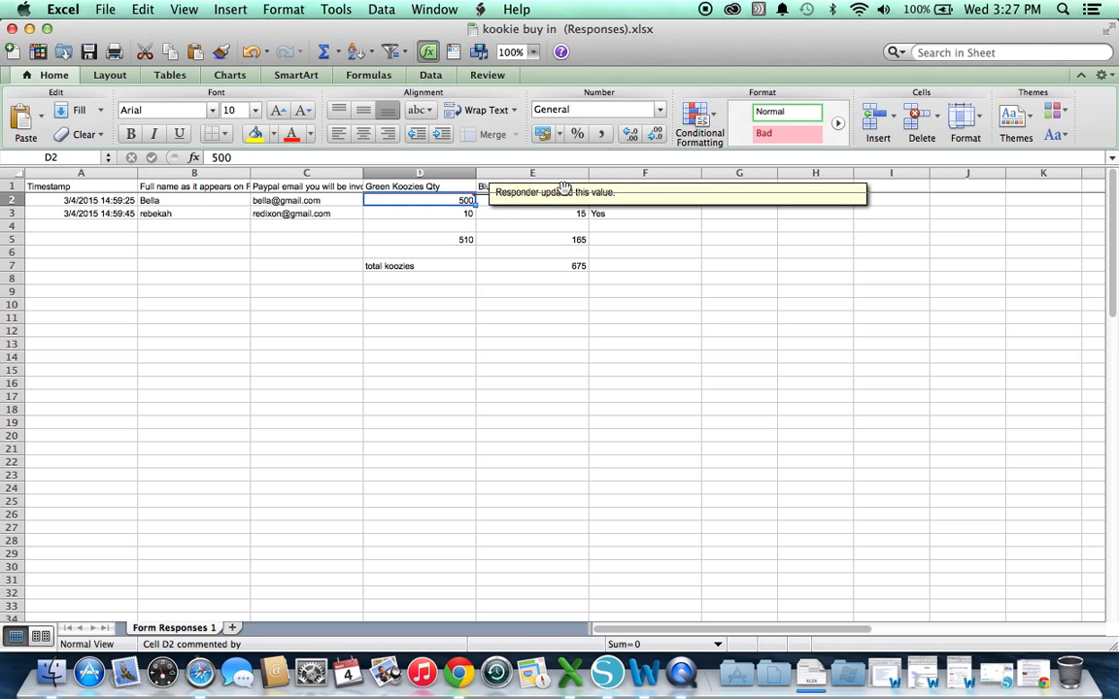
{"action": "left_click", "coordinate": [458, 678]}
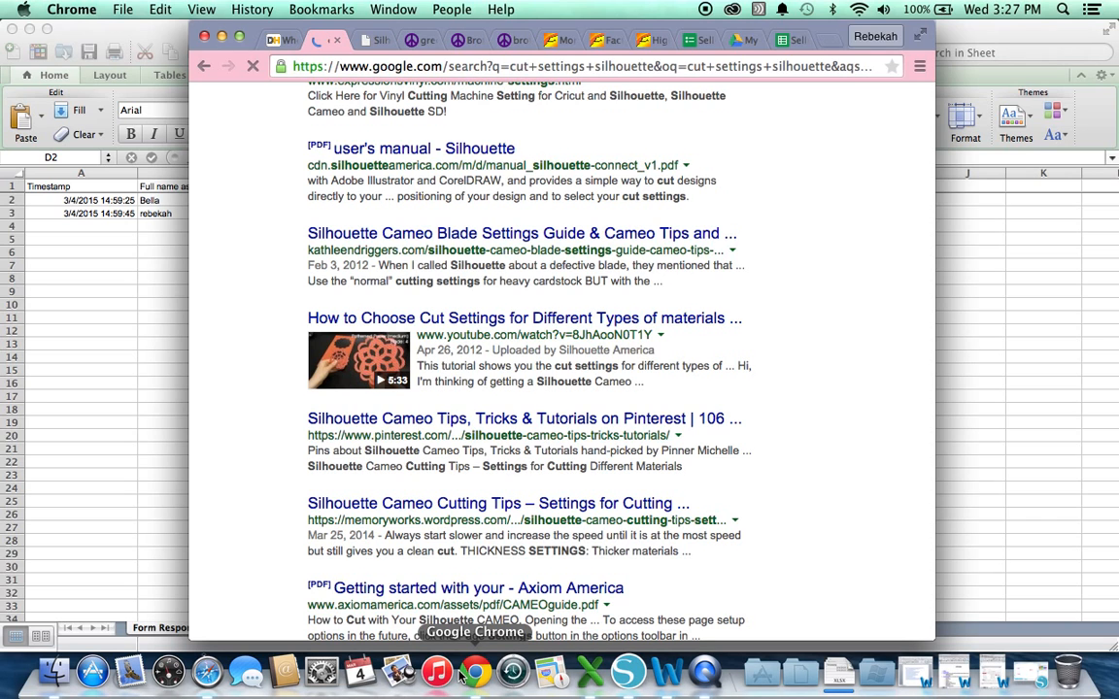
Switch from the Sheets window in Safari to the group buy demo Drive folder's file list
{"action": "left_click", "coordinate": [206, 672]}
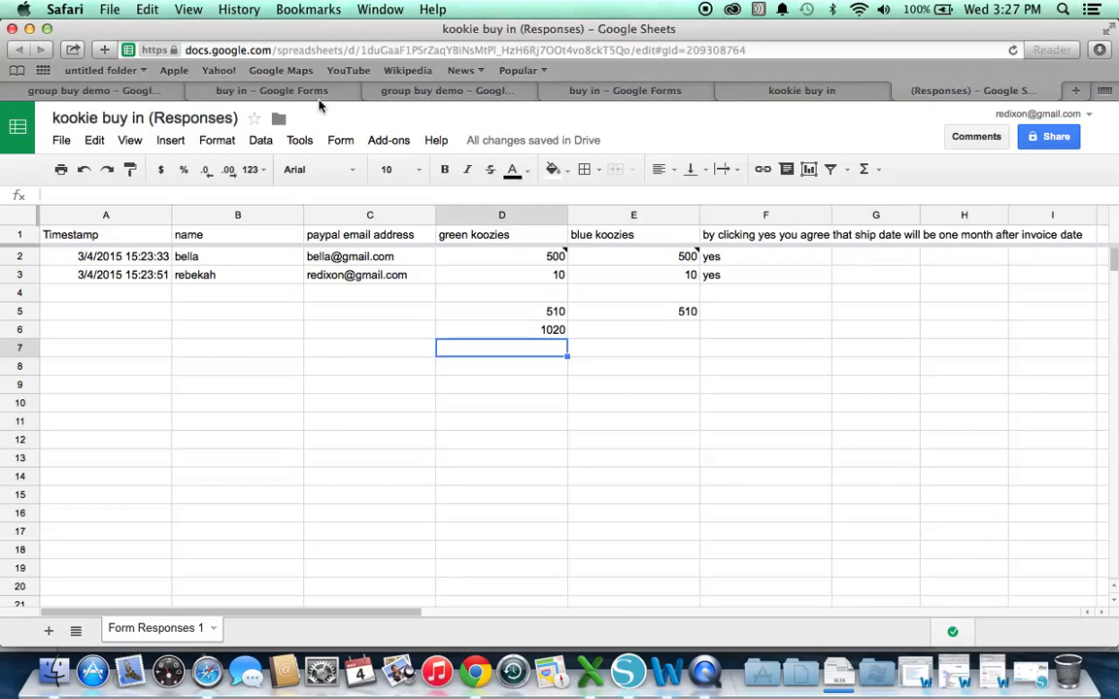
{"action": "left_click", "coordinate": [318, 92]}
{"action": "left_click", "coordinate": [106, 91]}
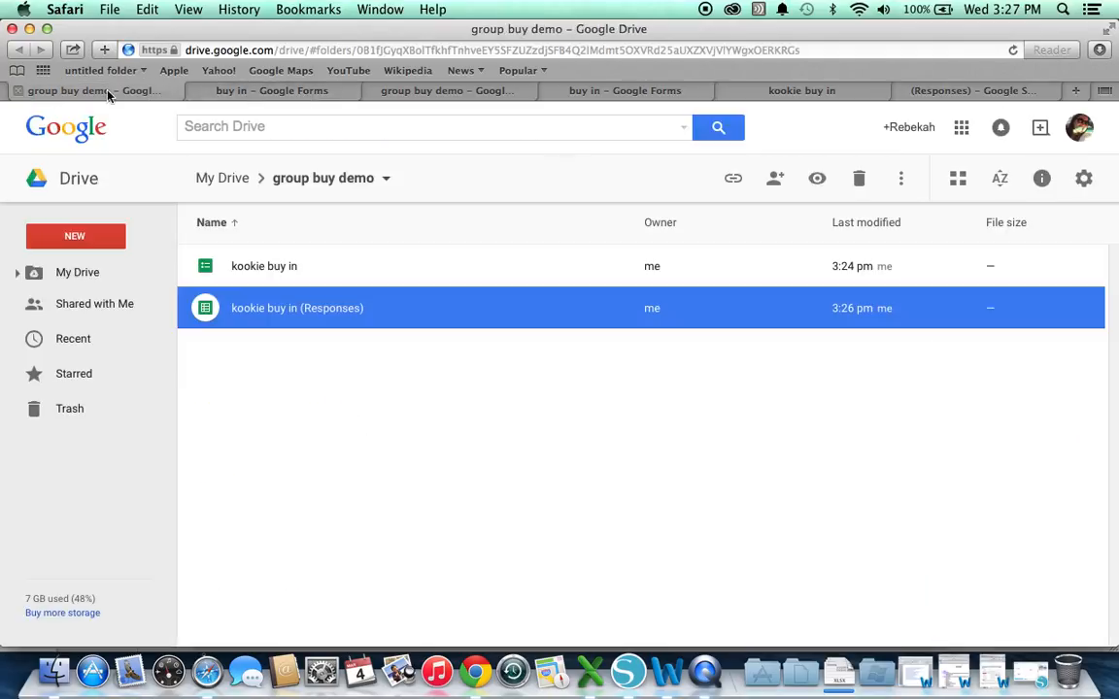
{"action": "left_click", "coordinate": [398, 93]}
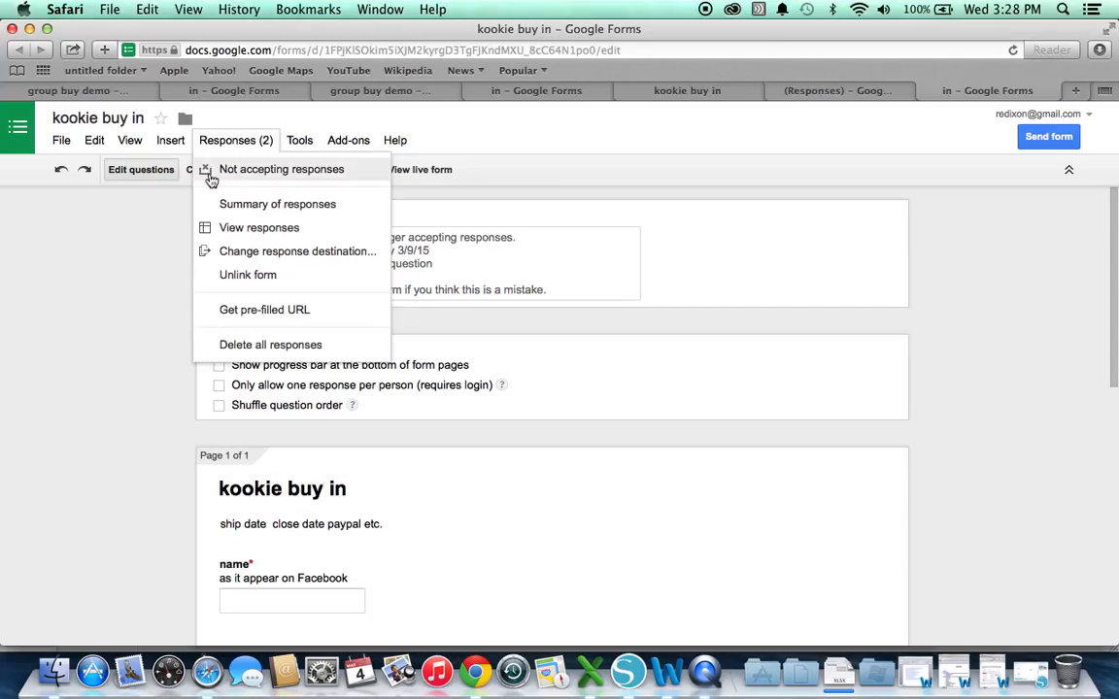
Reopen the kookie buy in form to responses and get a shortened sharing URL
{"action": "left_click", "coordinate": [209, 172]}
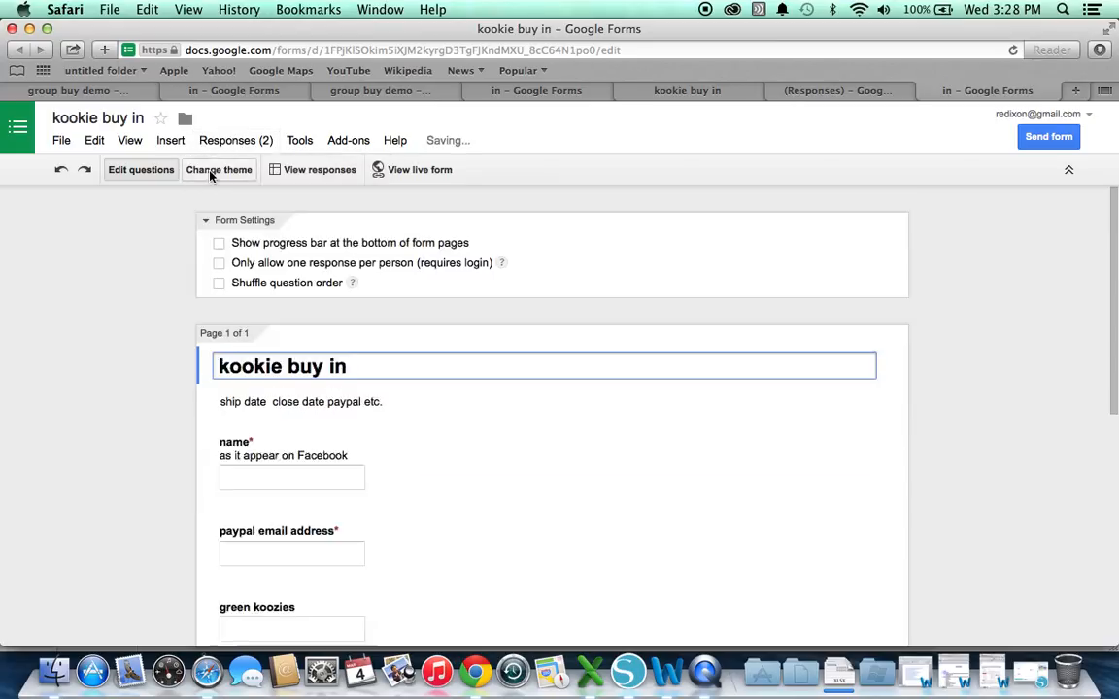
{"action": "left_click", "coordinate": [1037, 136]}
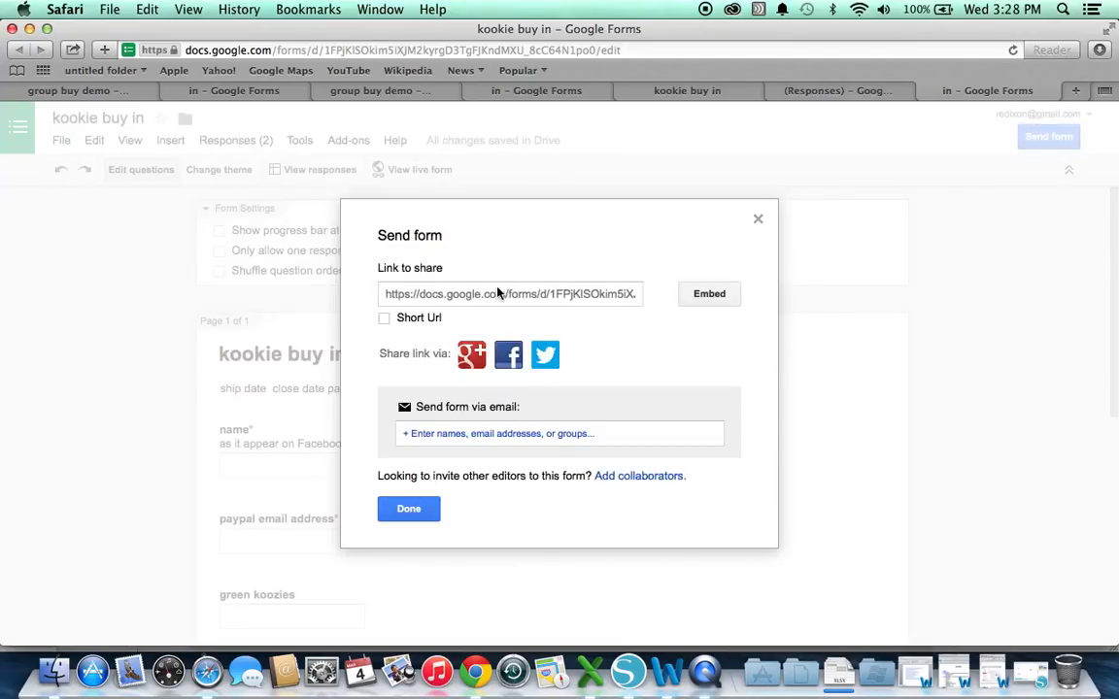
{"action": "left_click", "coordinate": [384, 319]}
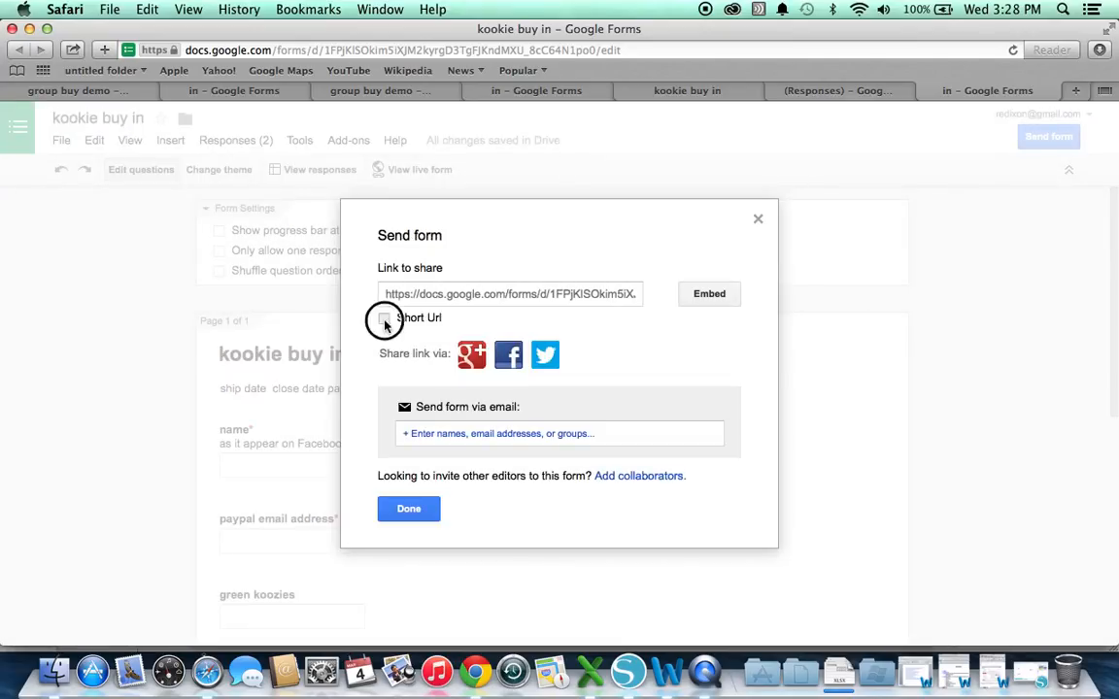